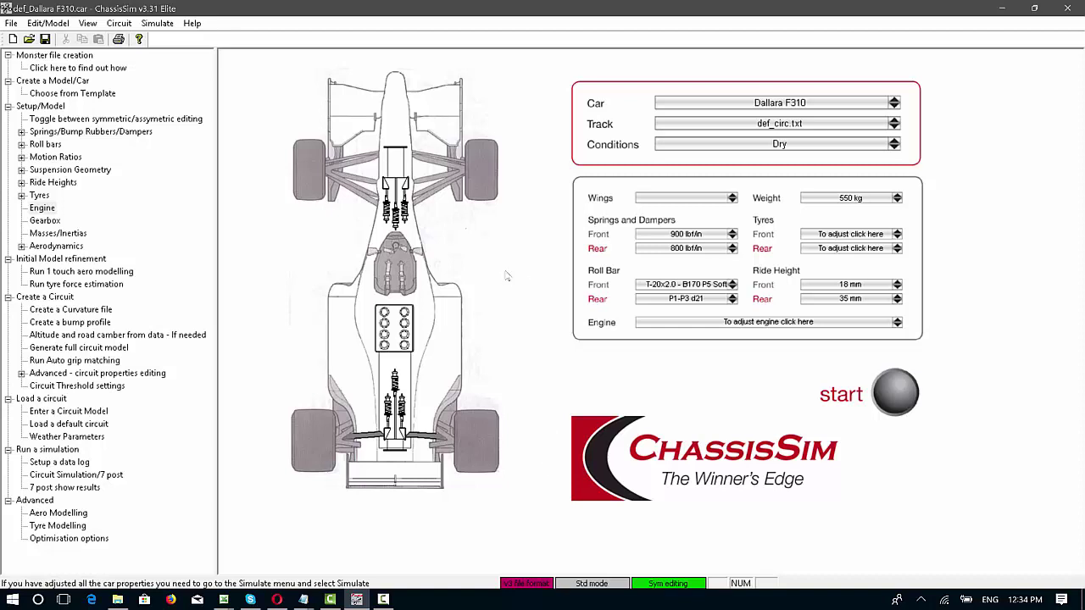
Inspect the front tyre's spring rate and damping values, then cancel out of Tyre Properties
click(485, 179)
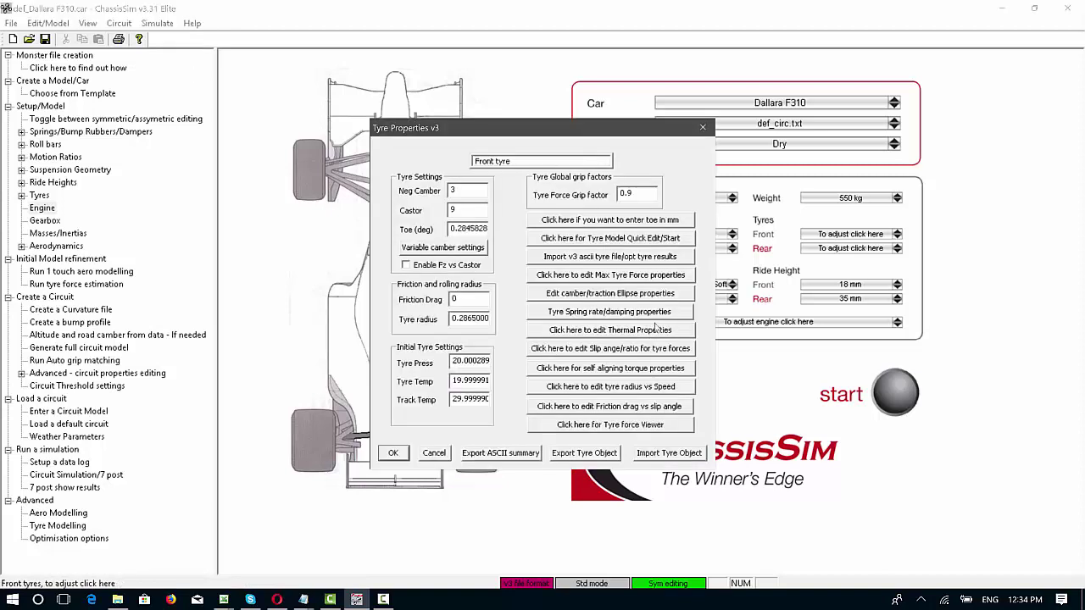
click(619, 314)
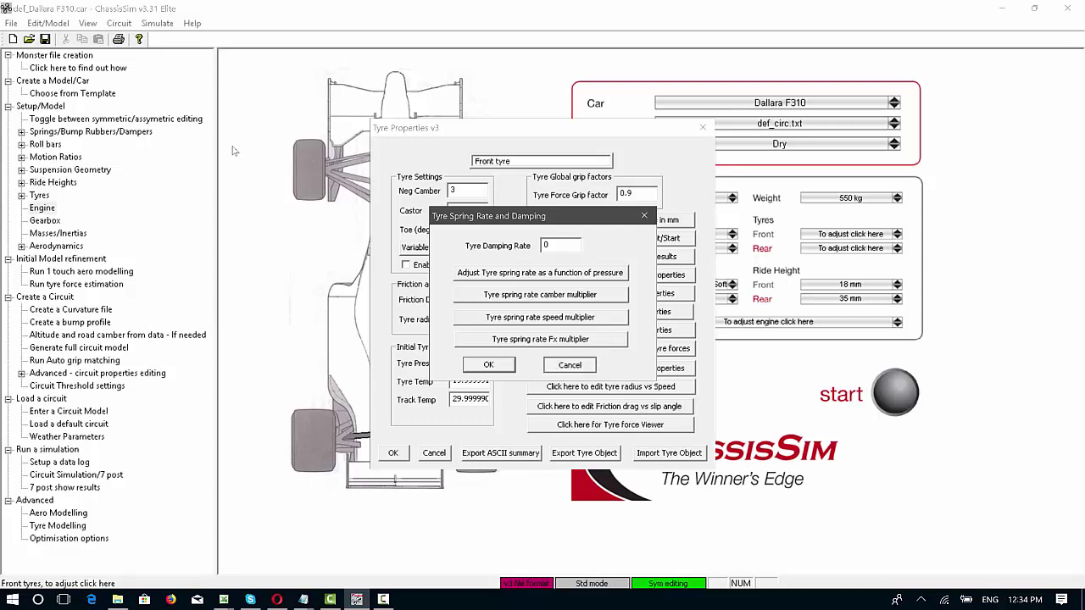
key(Escape)
click(434, 453)
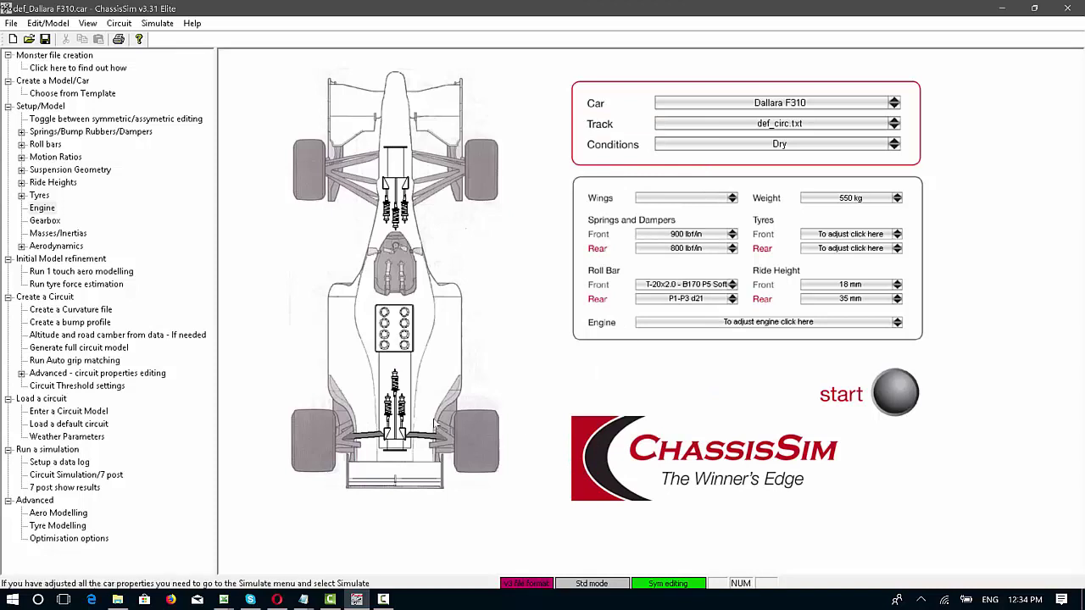
Review the Simulate > Setup Sweep options and cancel without changing anything
click(157, 22)
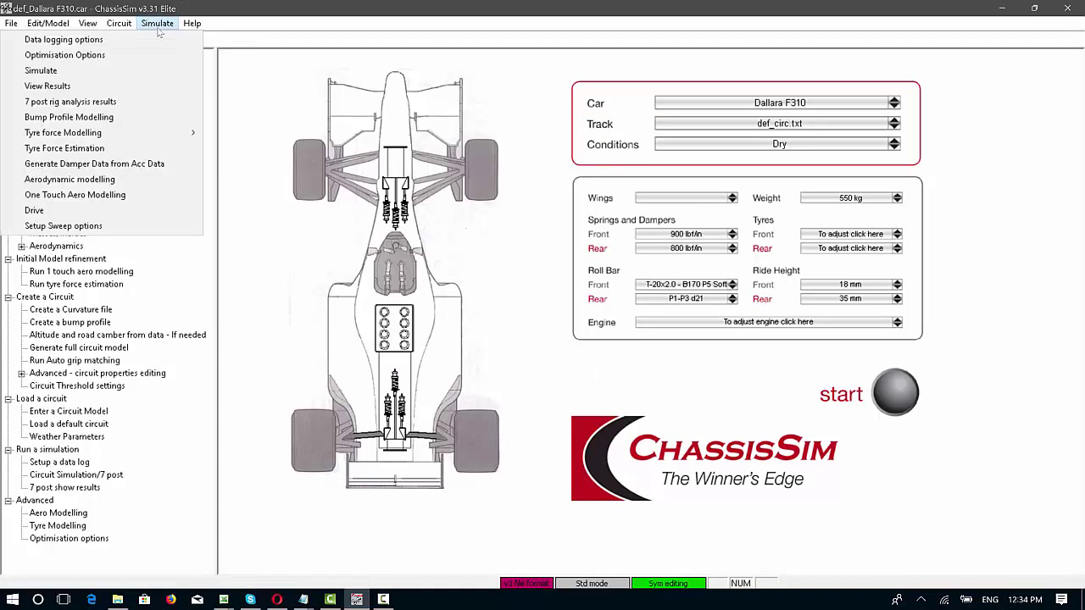
click(125, 227)
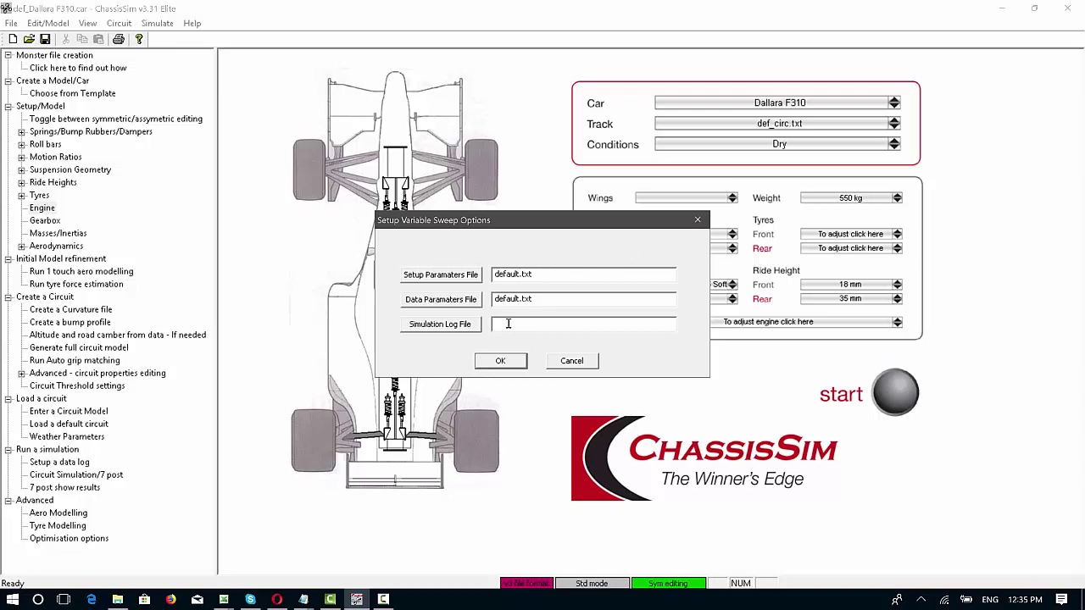
click(573, 360)
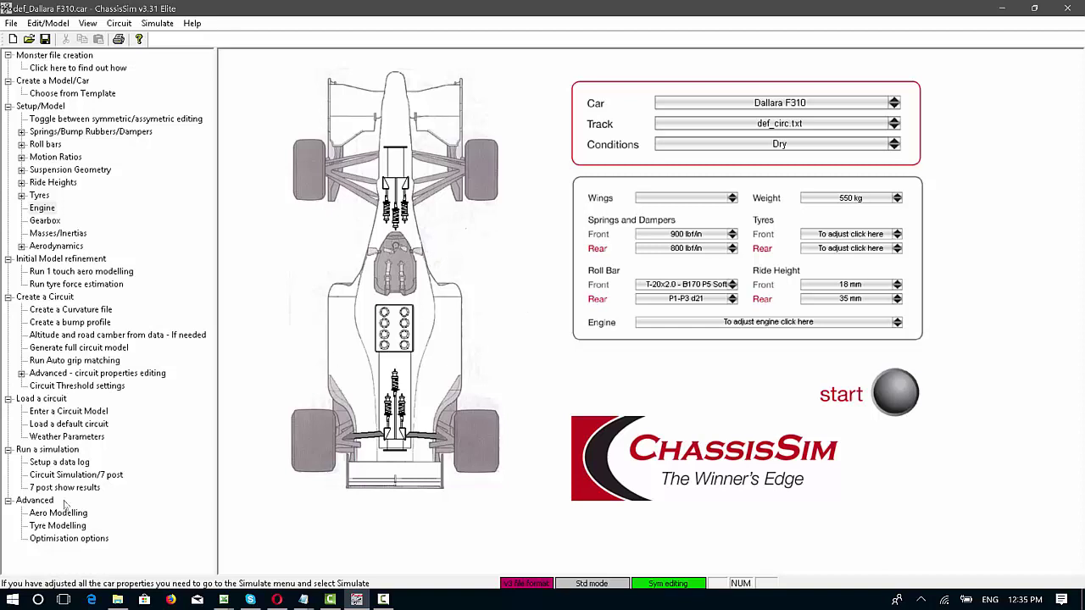
Open the Dal F310 Front folder and look through its Spring, Damper and ARB subfolders
mouse_move(117, 602)
click(116, 577)
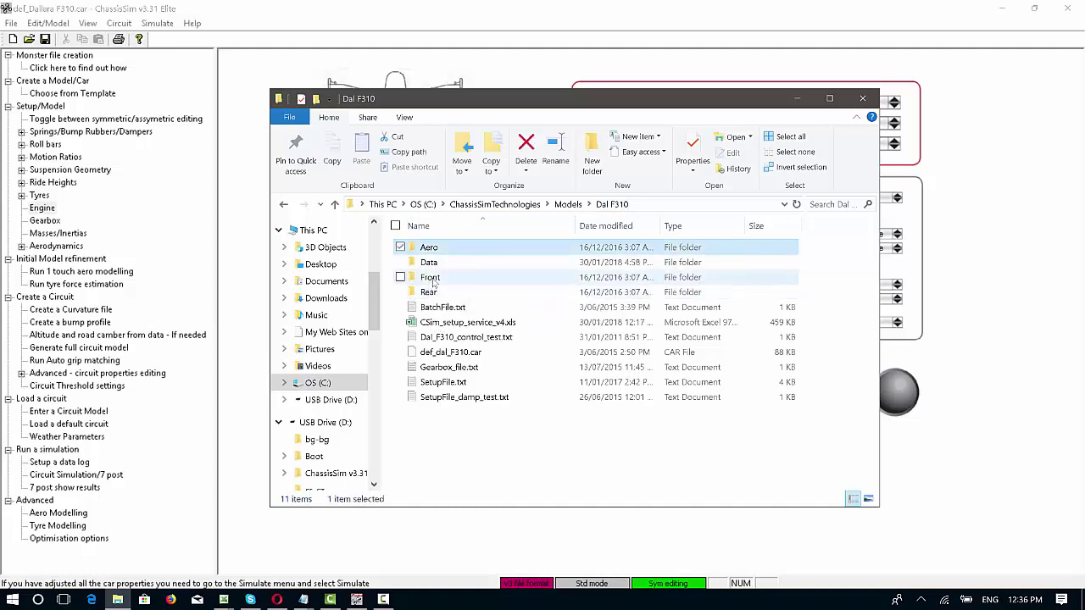
click(431, 281)
click(430, 294)
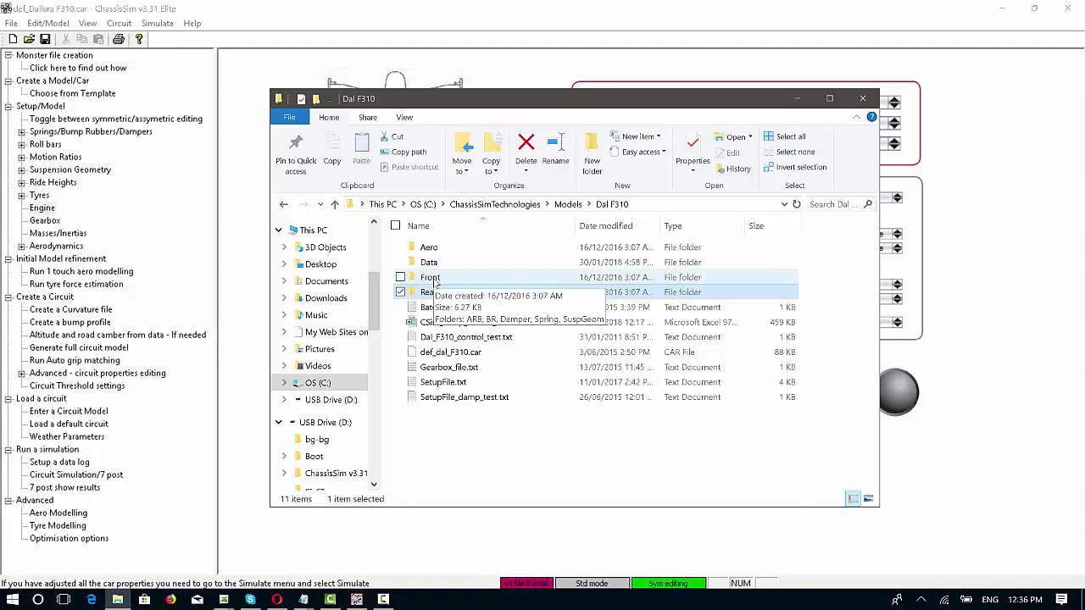
double_click(433, 279)
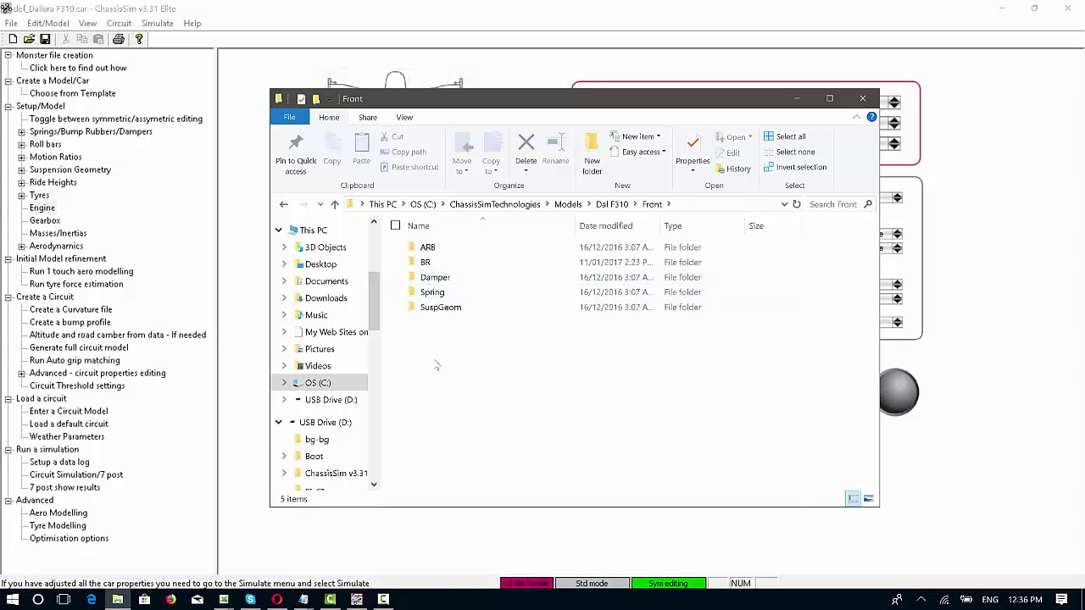
click(434, 292)
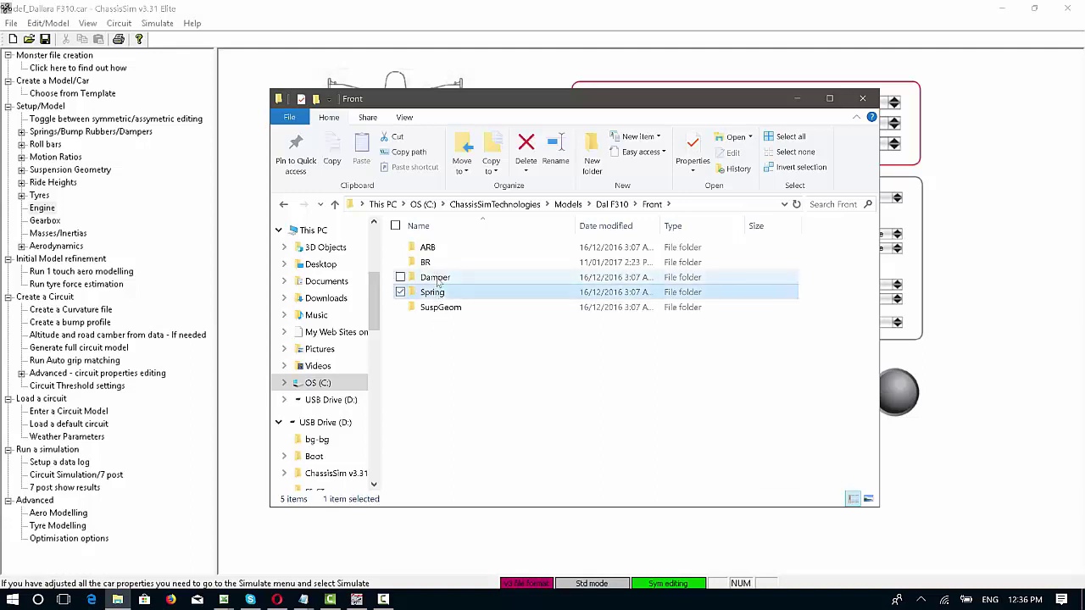
click(437, 283)
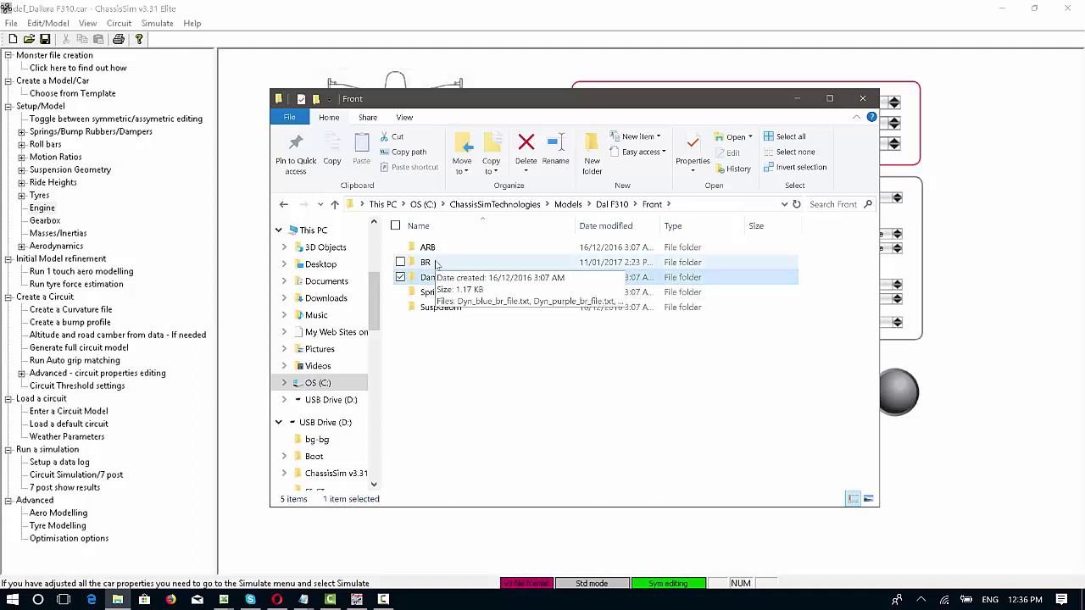
click(439, 248)
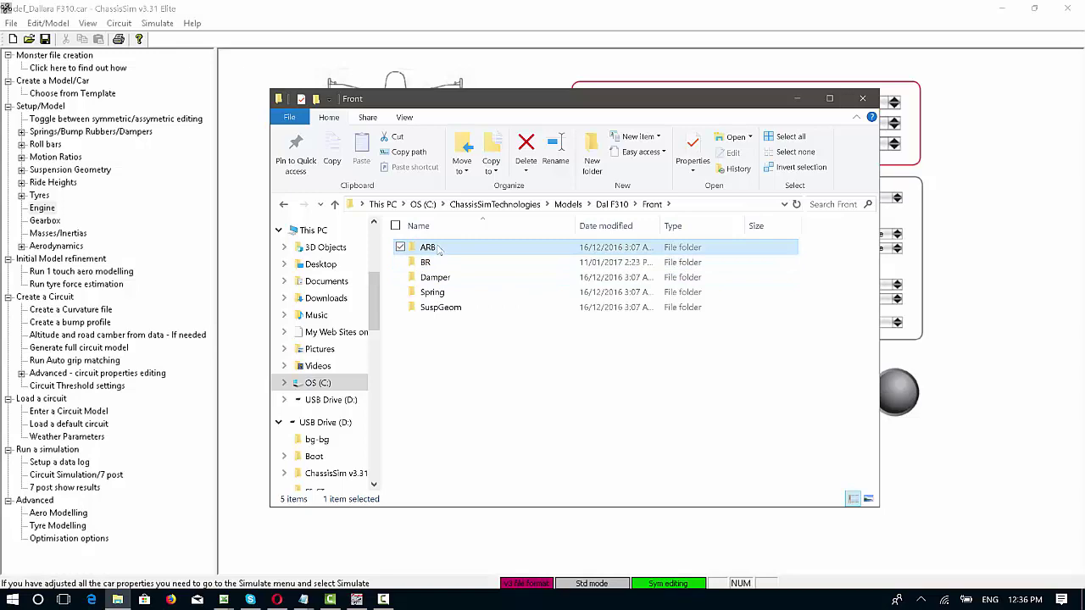
click(535, 9)
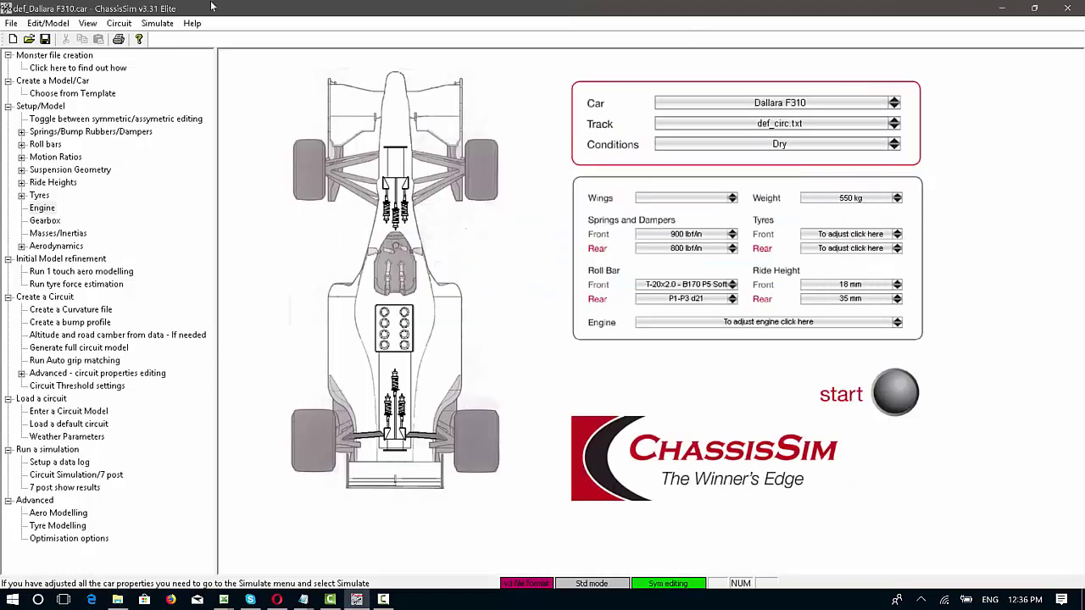
Export the front spring to SpringFile_900_lbf_in.txt in Models\Dal F310\Front\Spring
click(409, 208)
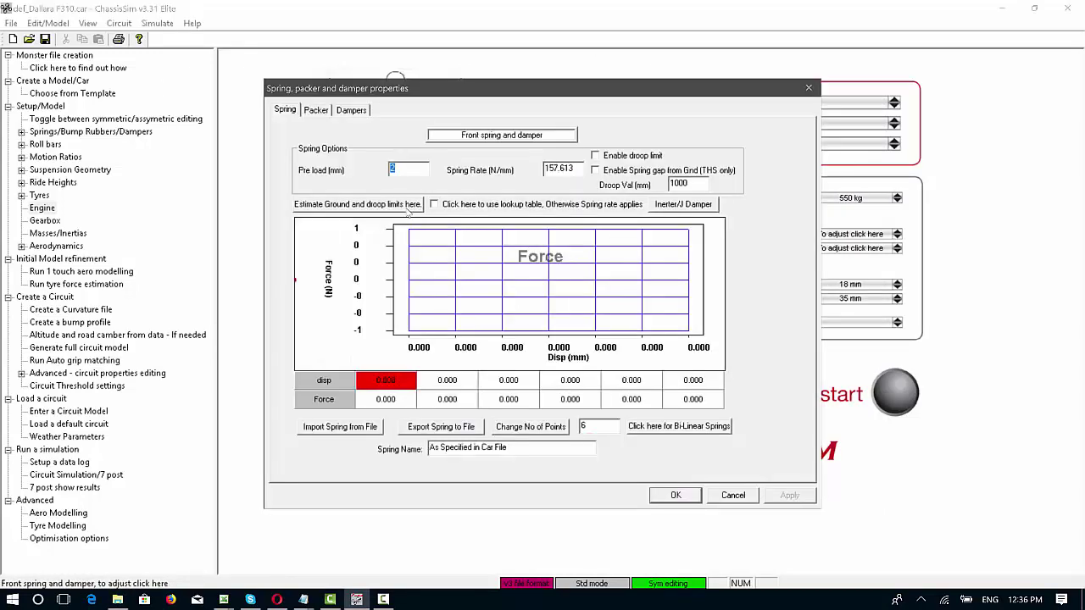
click(437, 429)
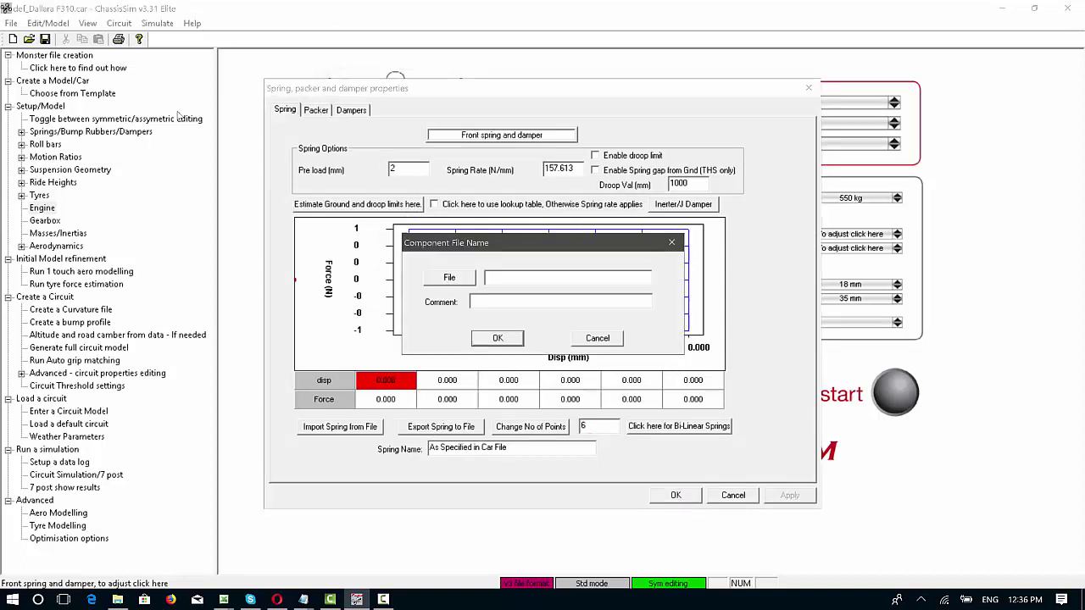
click(447, 279)
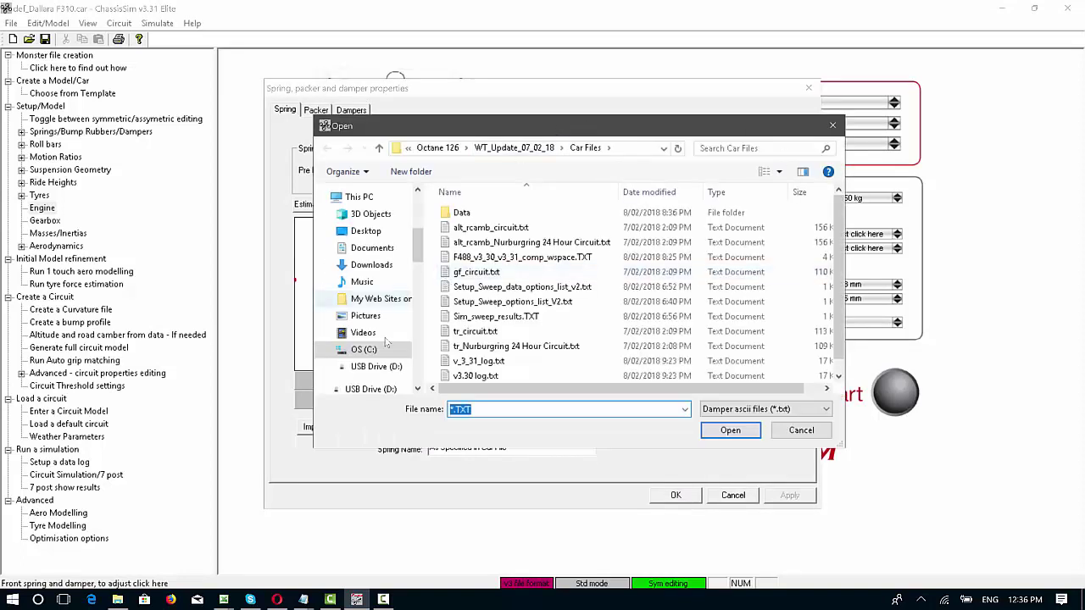
click(378, 350)
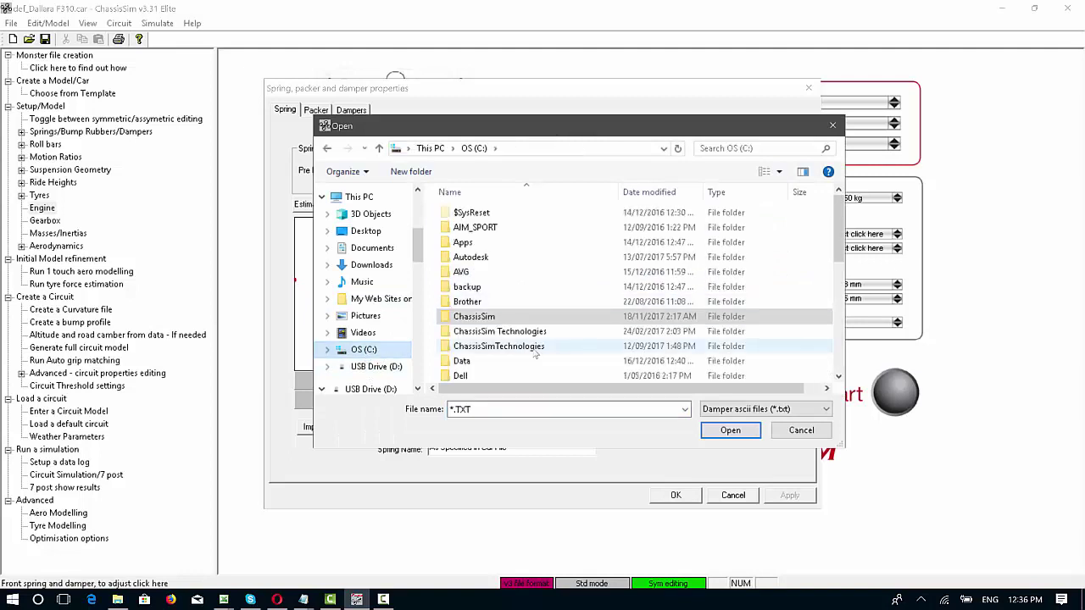
double_click(534, 347)
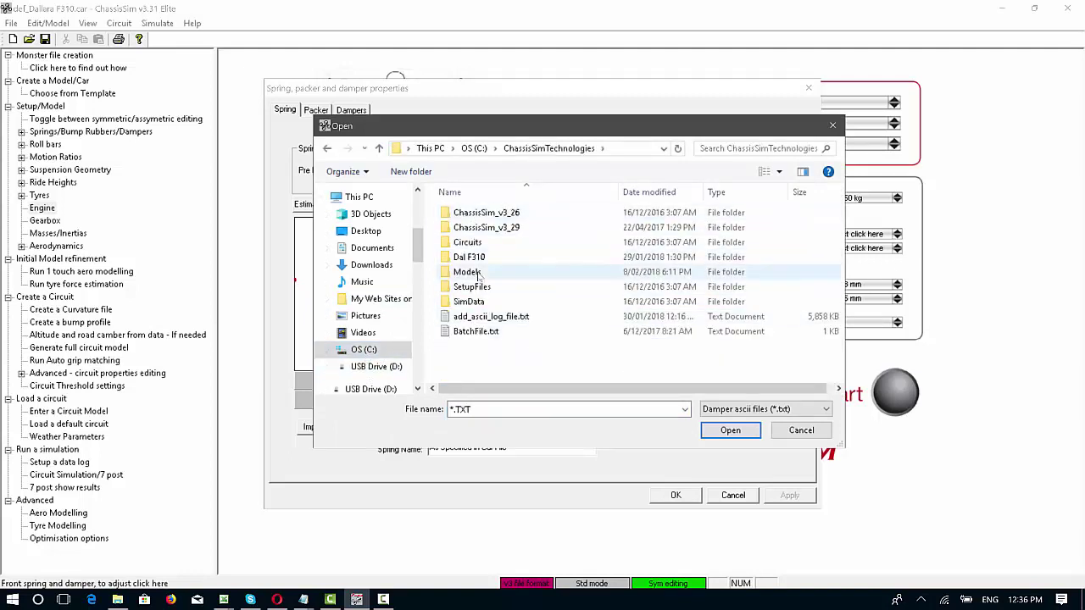
double_click(479, 275)
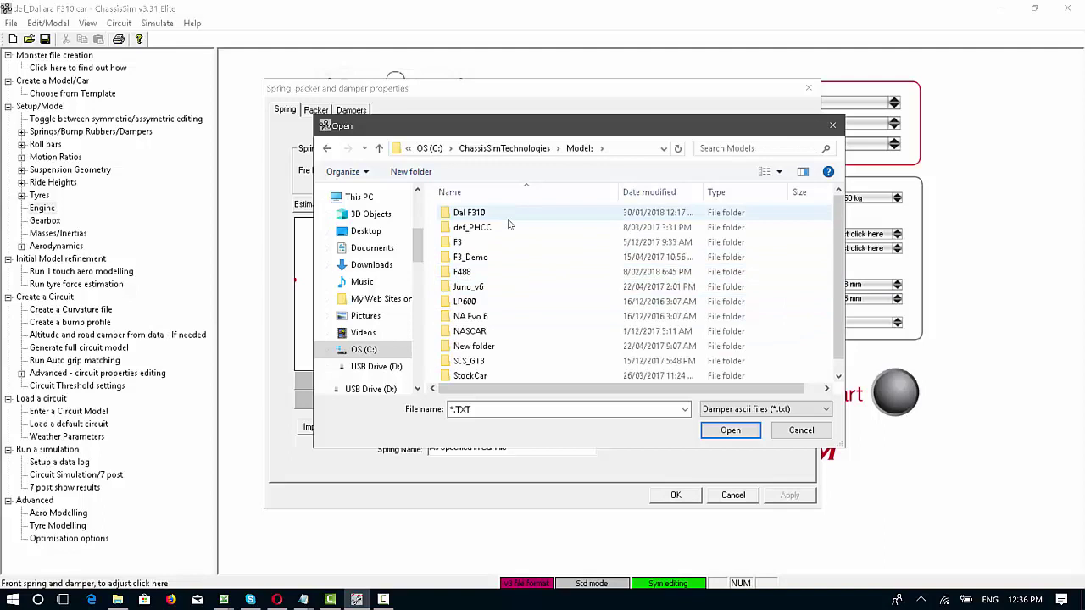
double_click(469, 212)
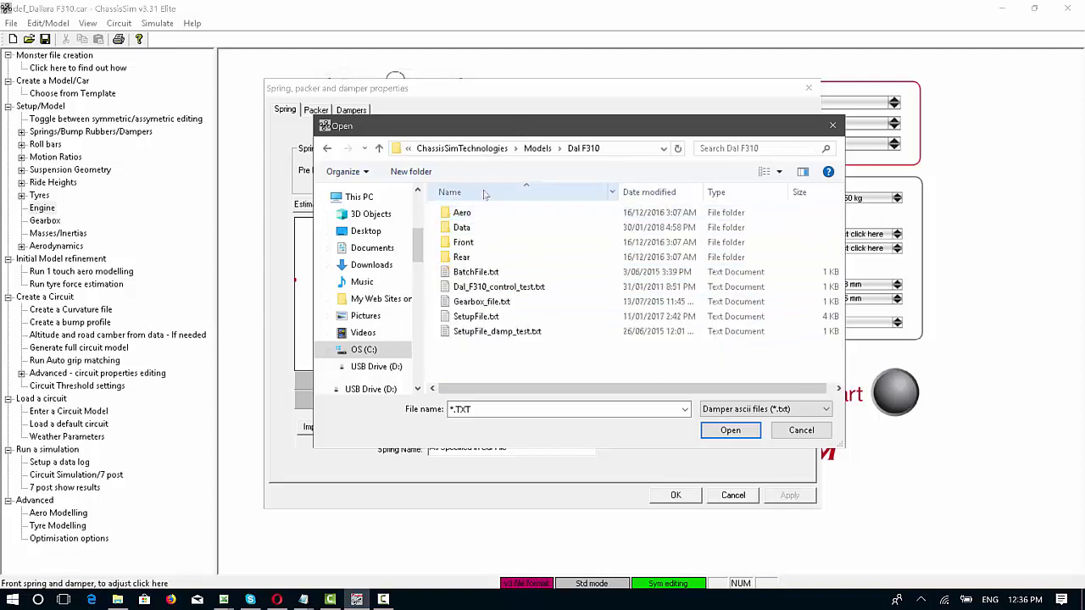
double_click(464, 243)
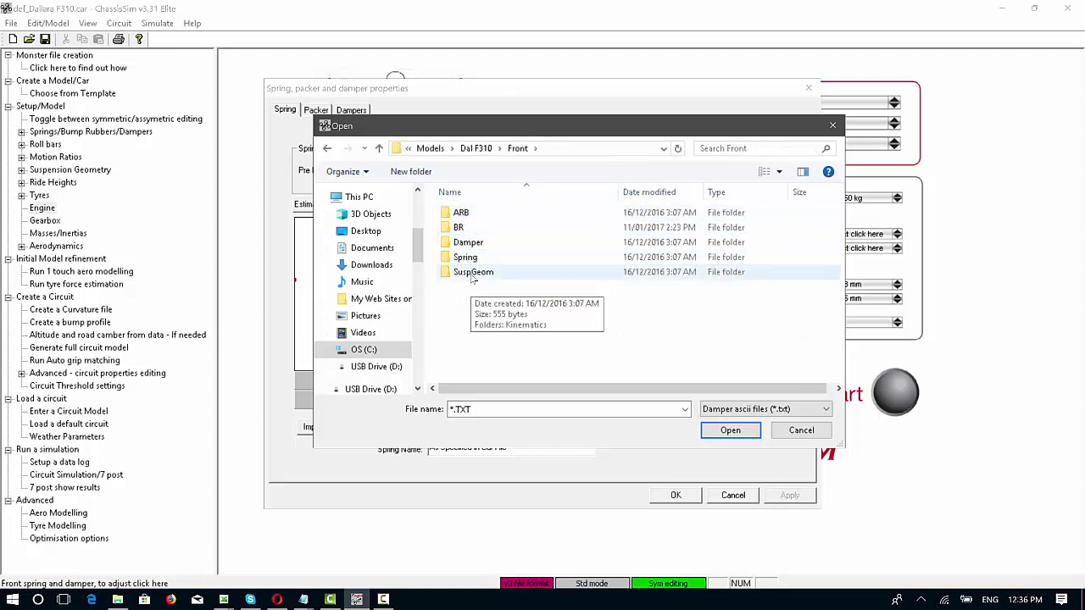
double_click(468, 257)
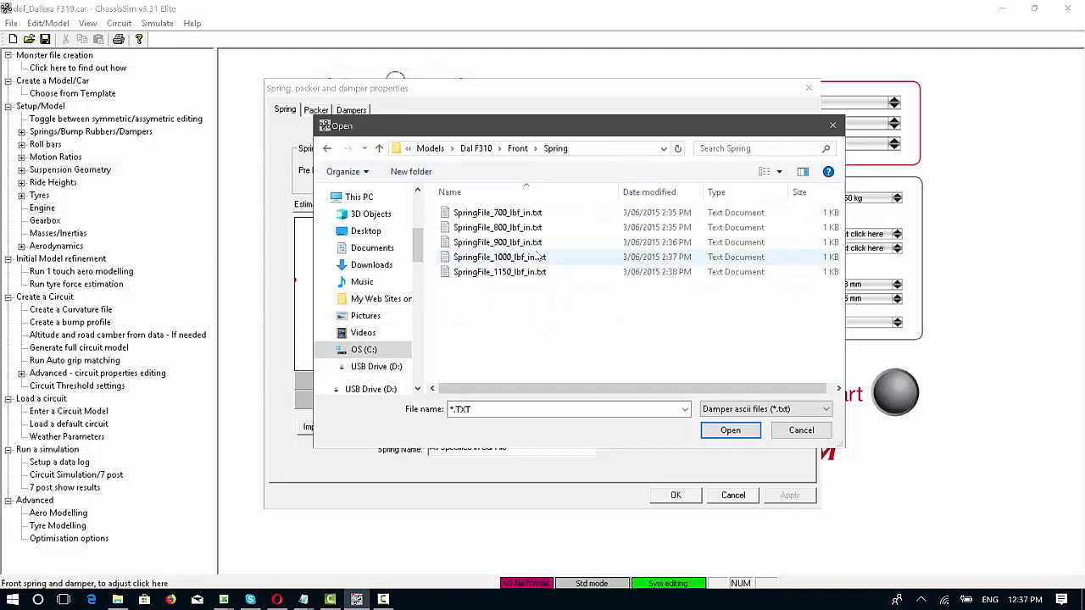
click(509, 243)
click(562, 412)
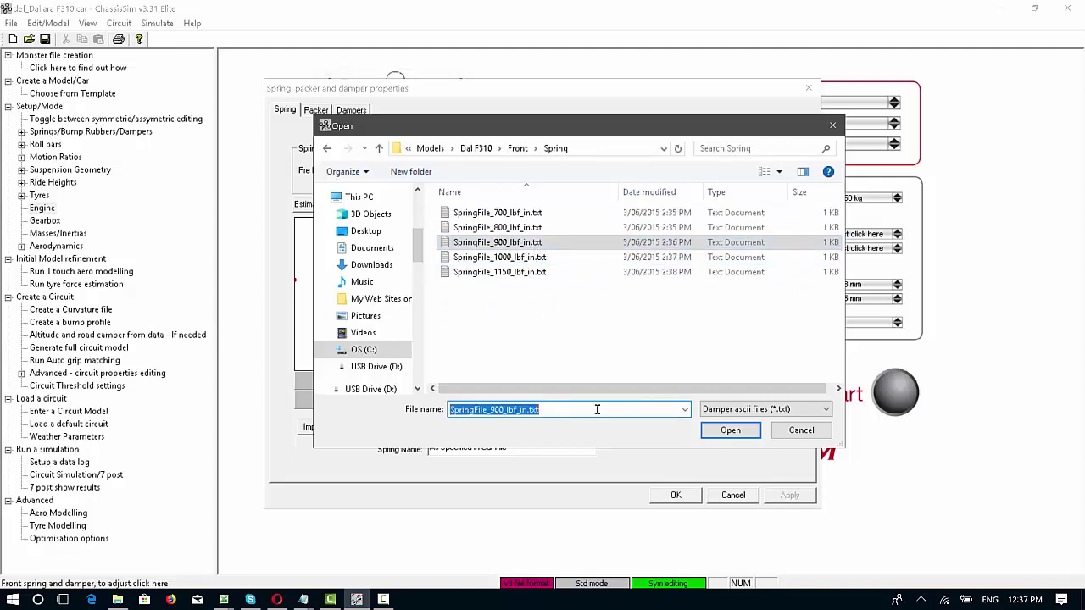
click(730, 431)
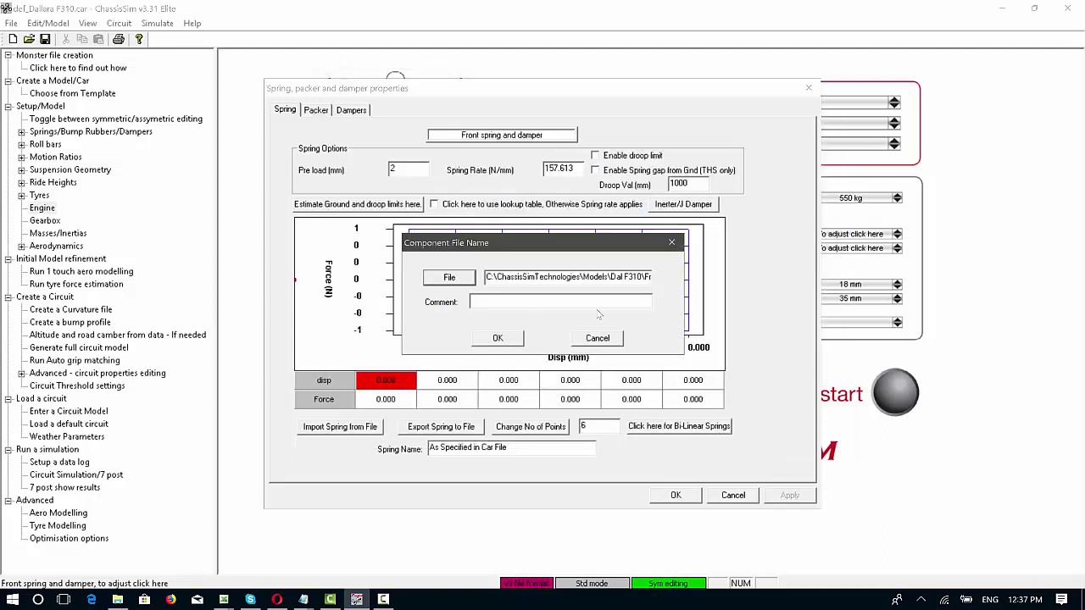
Give the spring export the comment 'Spring File 900 lbf/in' and close the prompt
text(Sp)
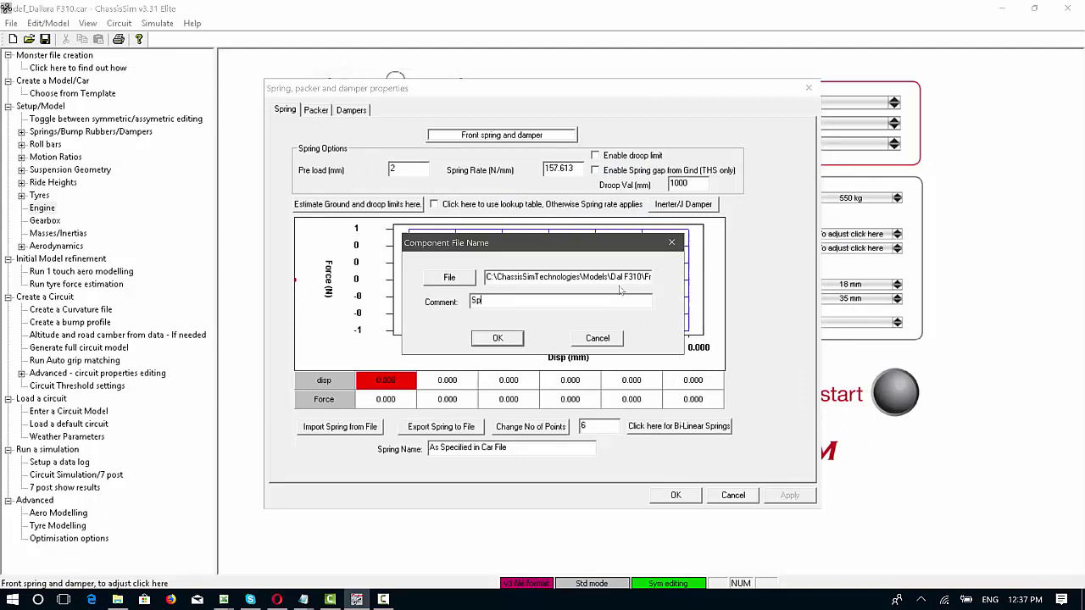
text(rin)
key(BackSpace)
click(609, 340)
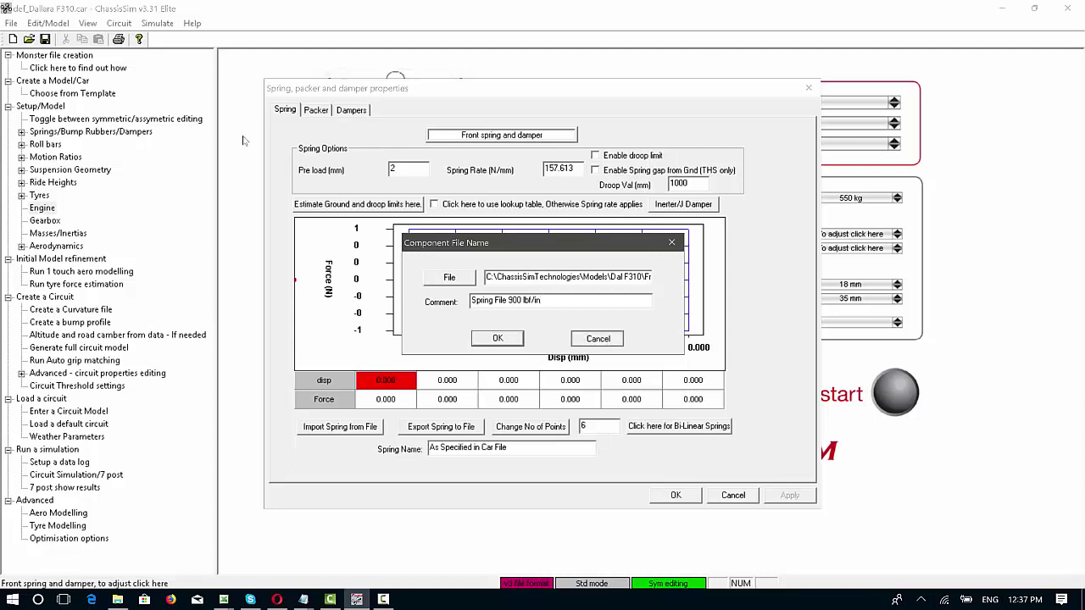
Export the front damper curve as Fnt_damper_st in the Damper folder, commented 'Baseline damper'
click(350, 111)
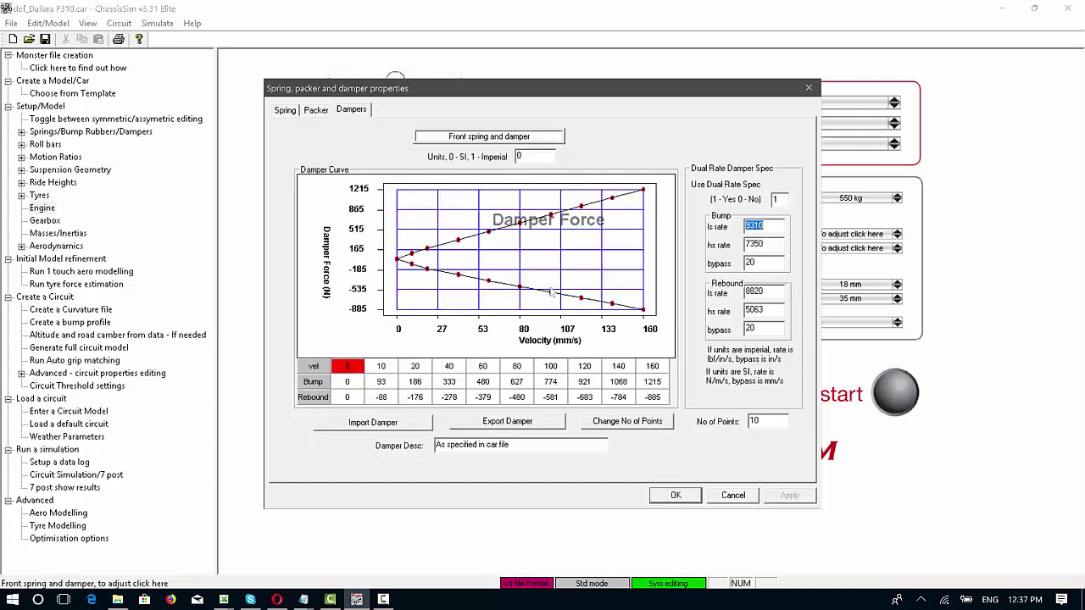
click(489, 424)
click(424, 279)
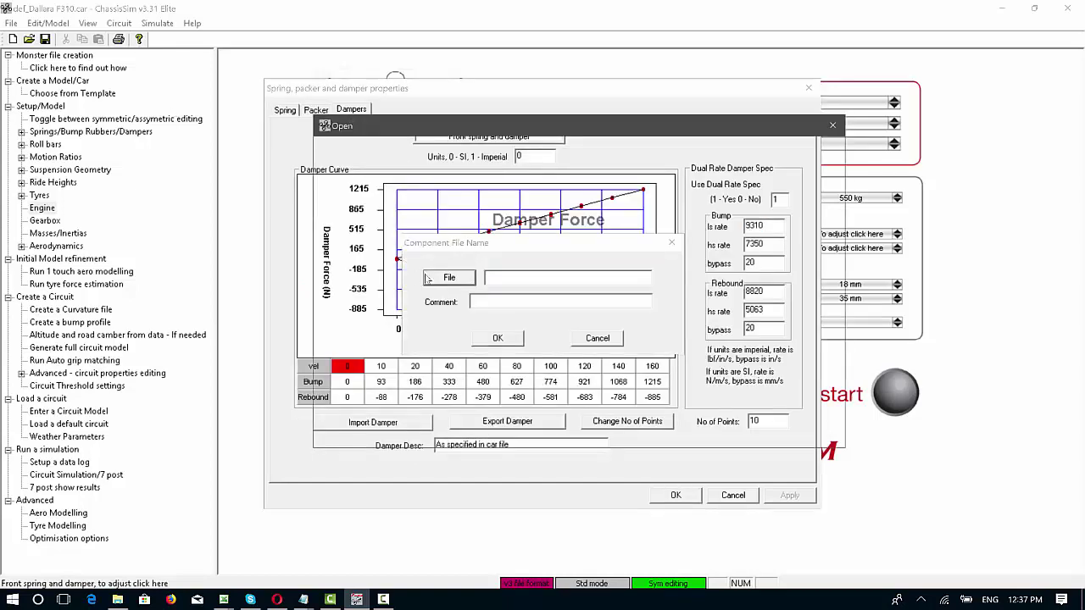
click(517, 147)
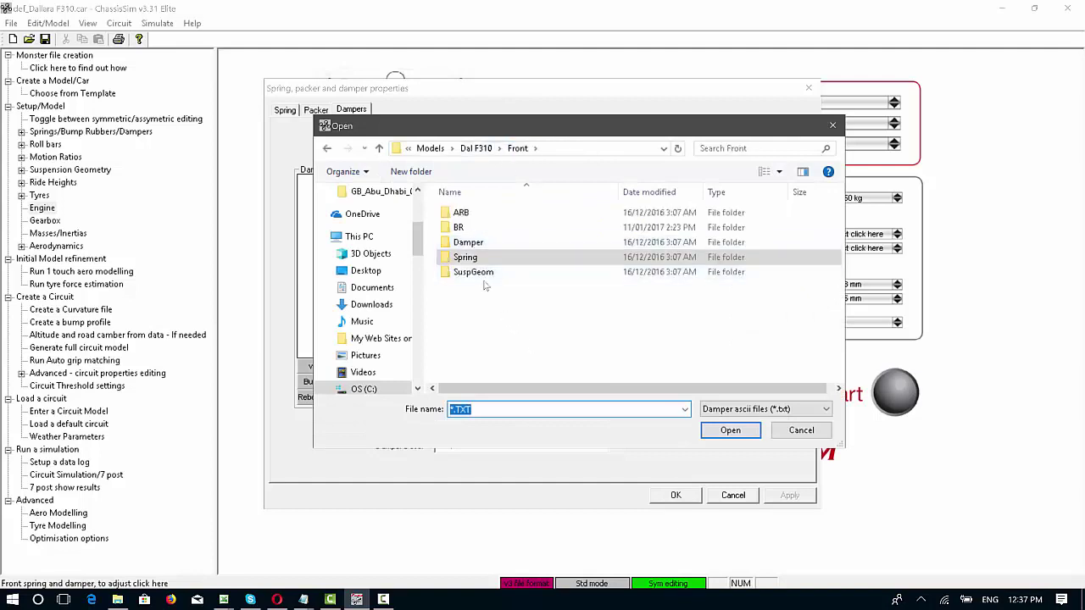
key(Return)
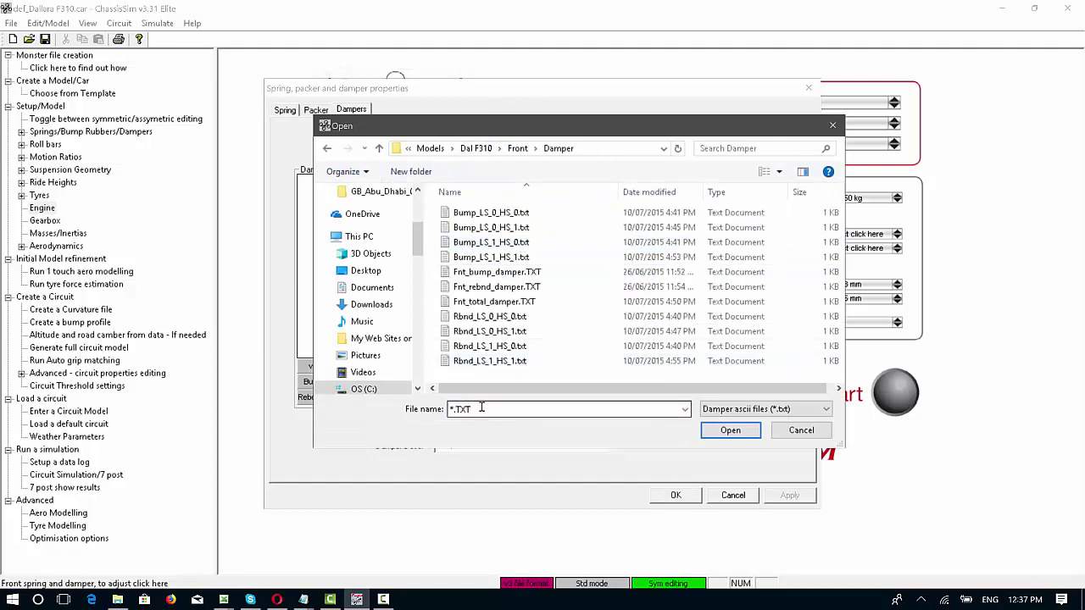
double_click(479, 409)
text(F)
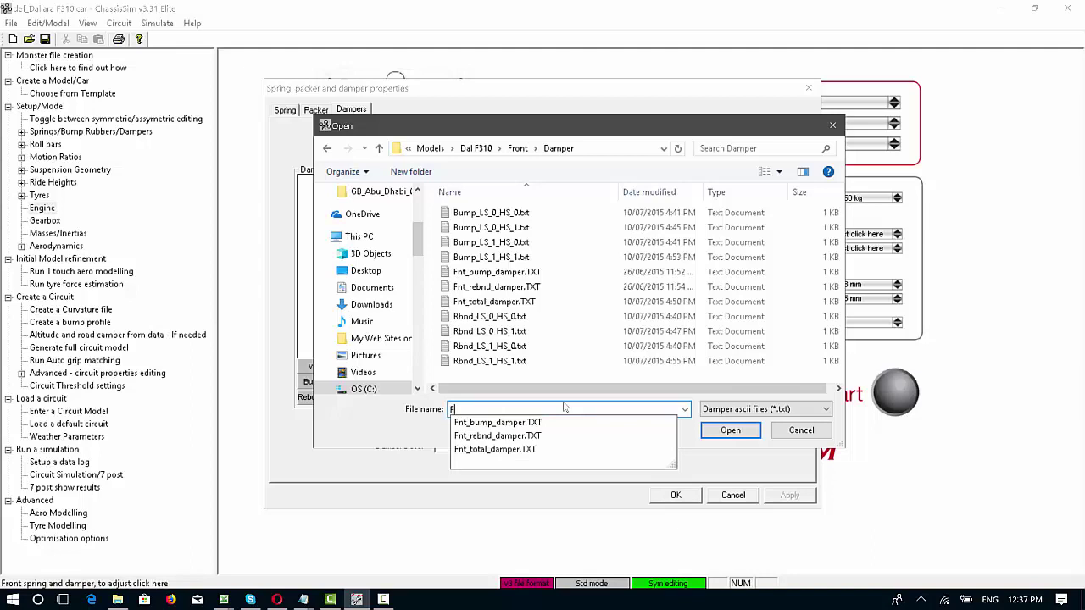
text(nt_damper)
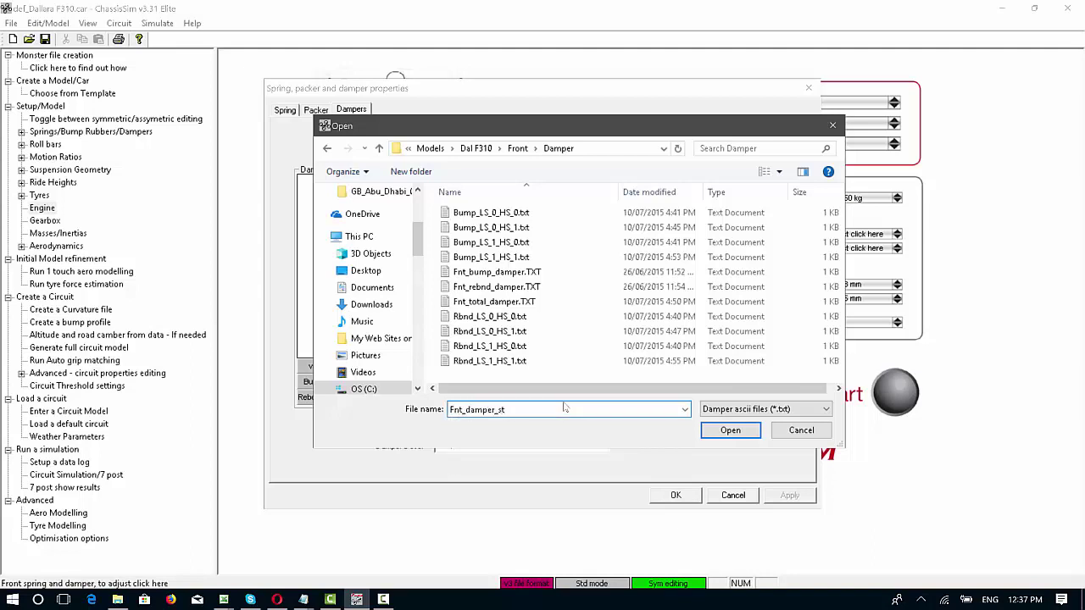
text(_st)
key(Return)
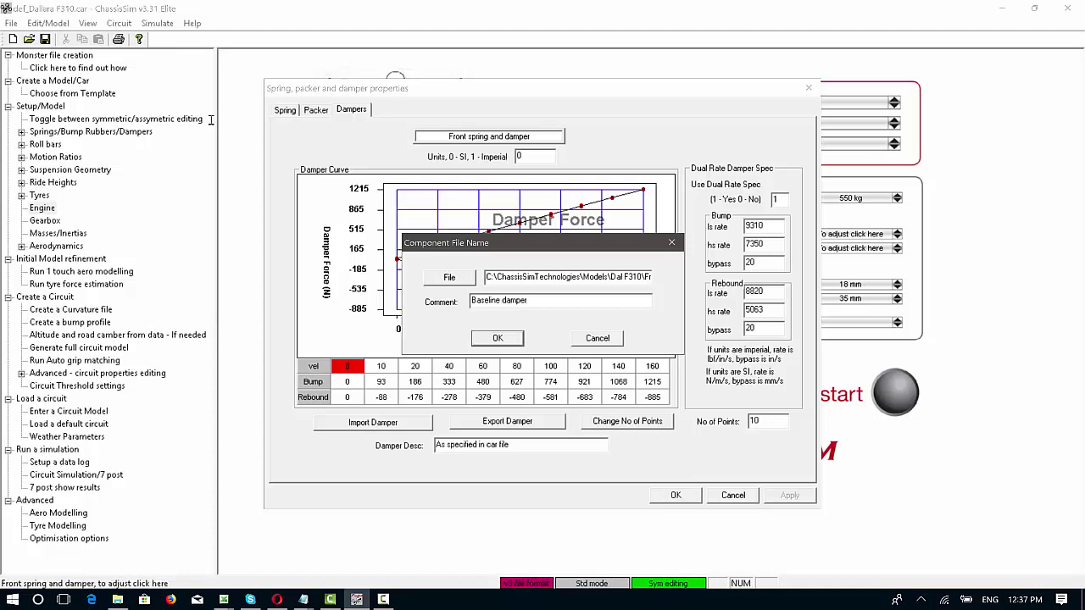
click(516, 340)
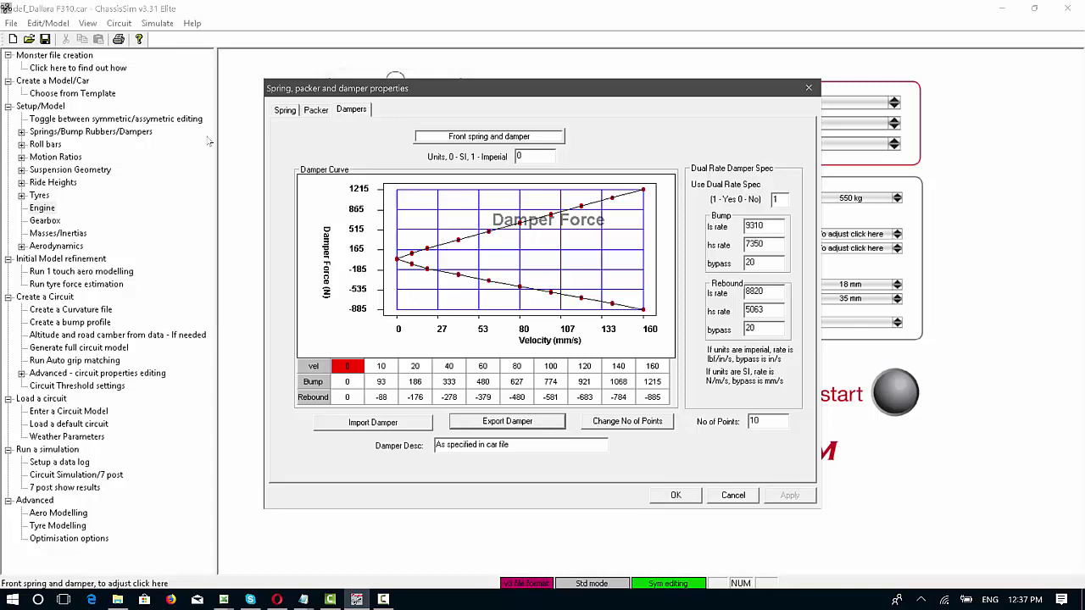
click(733, 496)
Analyse the front pick-up points and fix the roll centre at the calculated -35.077851
click(481, 245)
click(487, 241)
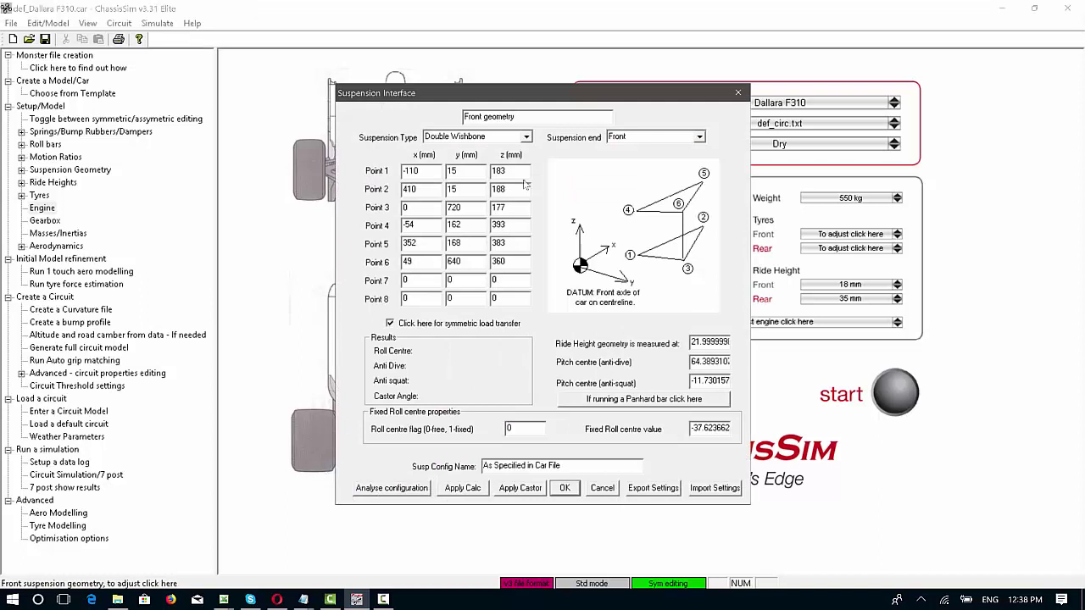
click(411, 492)
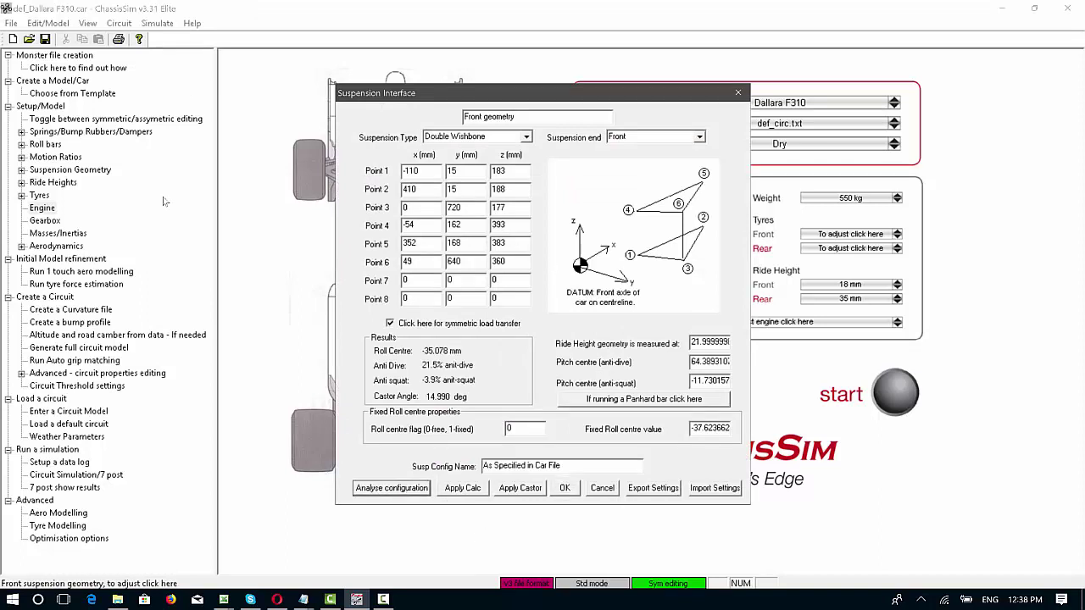
click(464, 490)
click(668, 492)
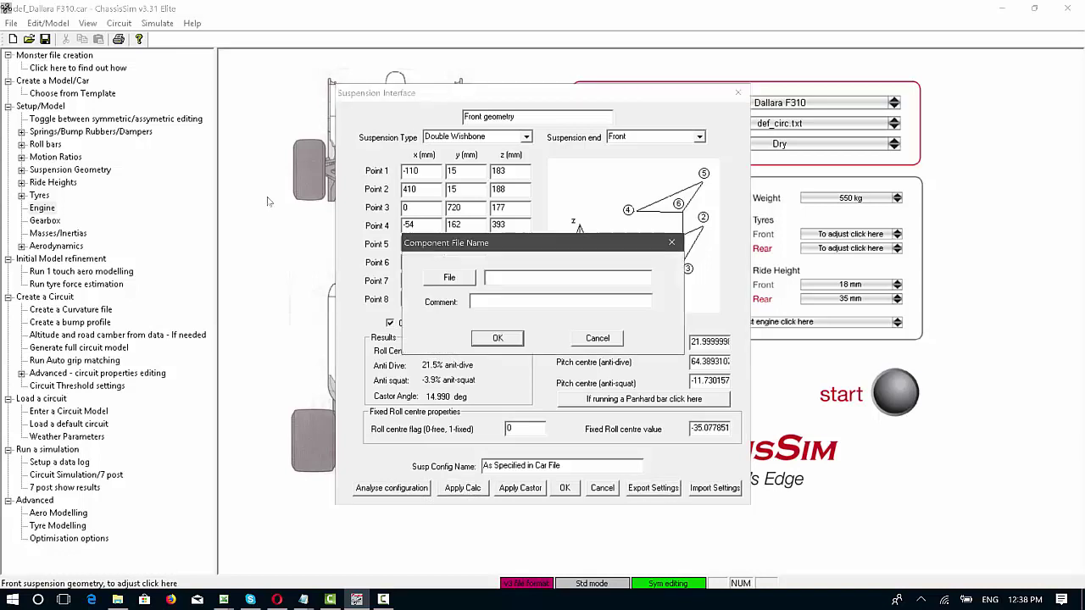
Save the front geometry points as Dal_F310_normal in Front\SuspGeom\Kinematics, commented 'Fnt geom points'
click(442, 280)
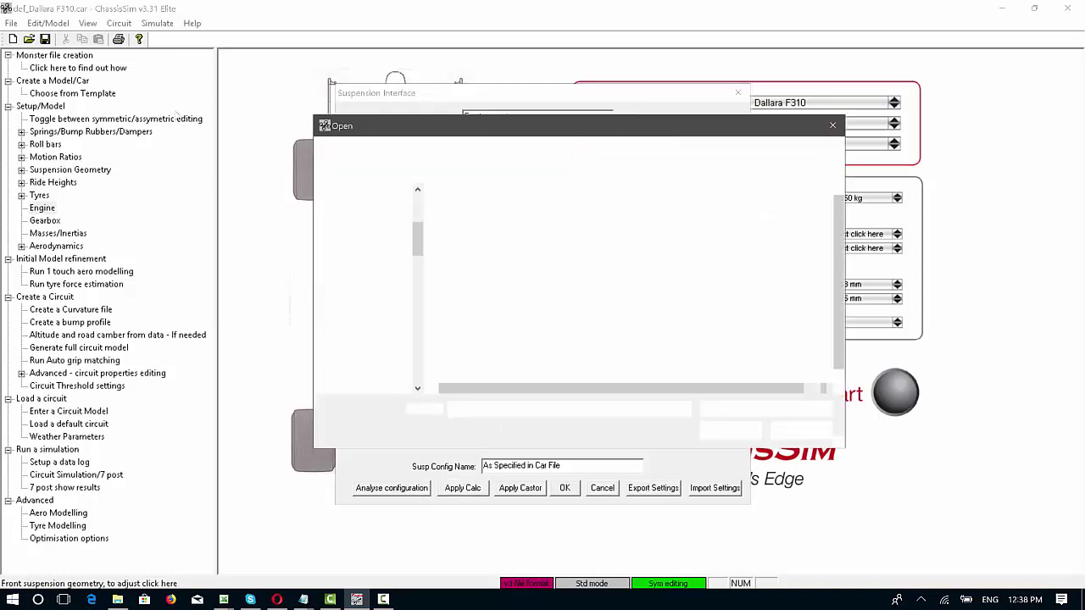
click(517, 147)
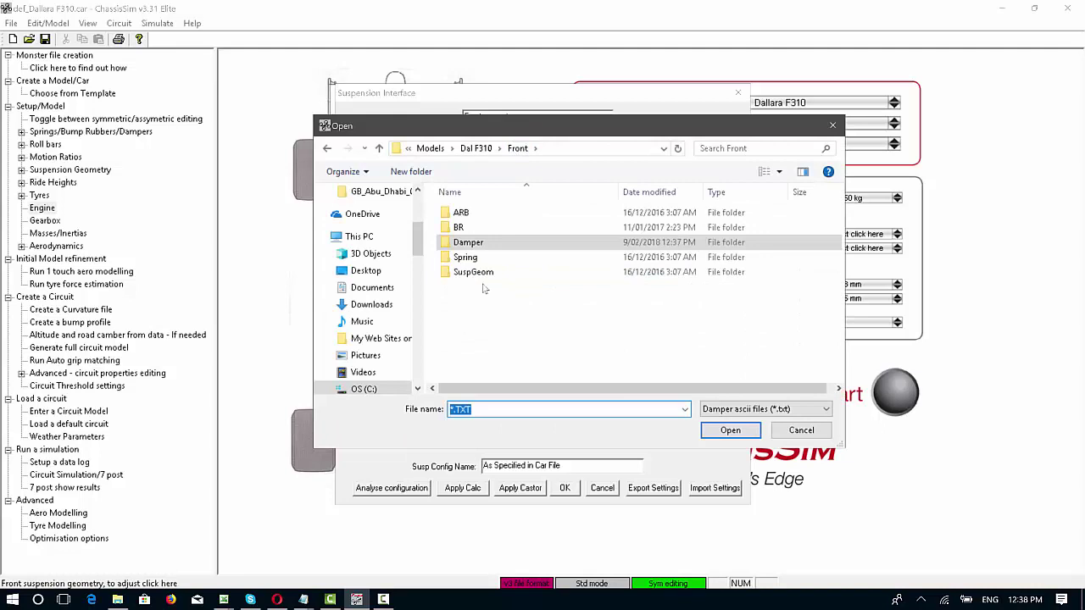
double_click(473, 271)
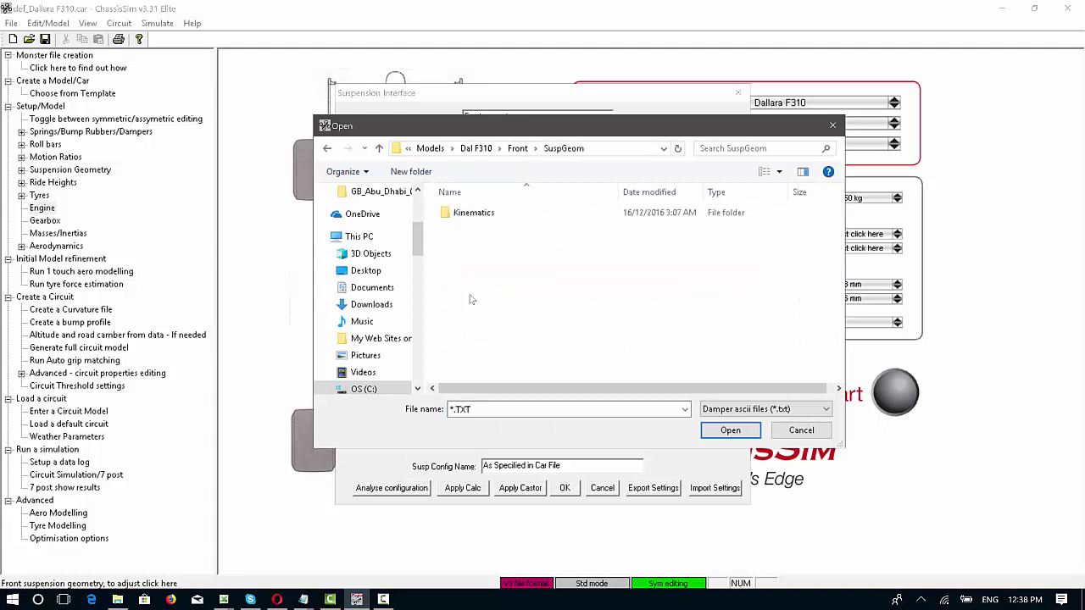
double_click(479, 212)
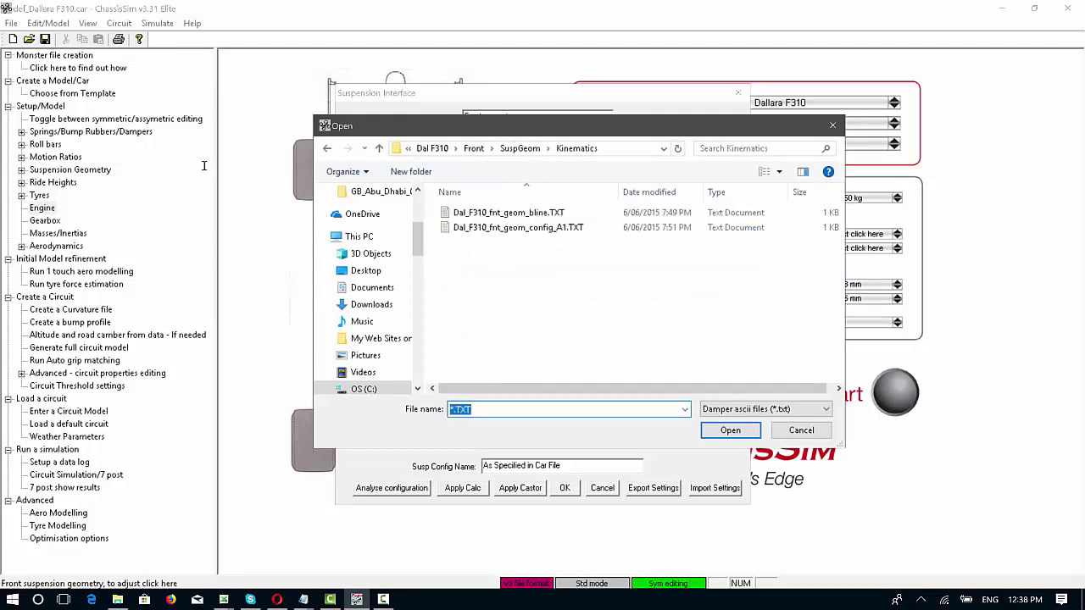
text(Dal)
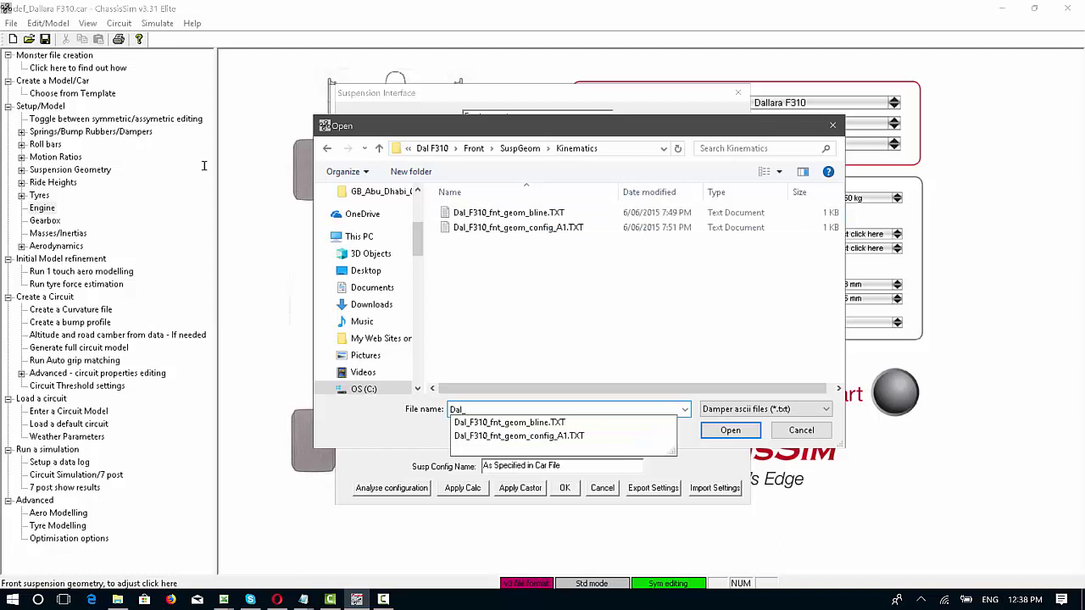
text(_F310_normal)
key(Return)
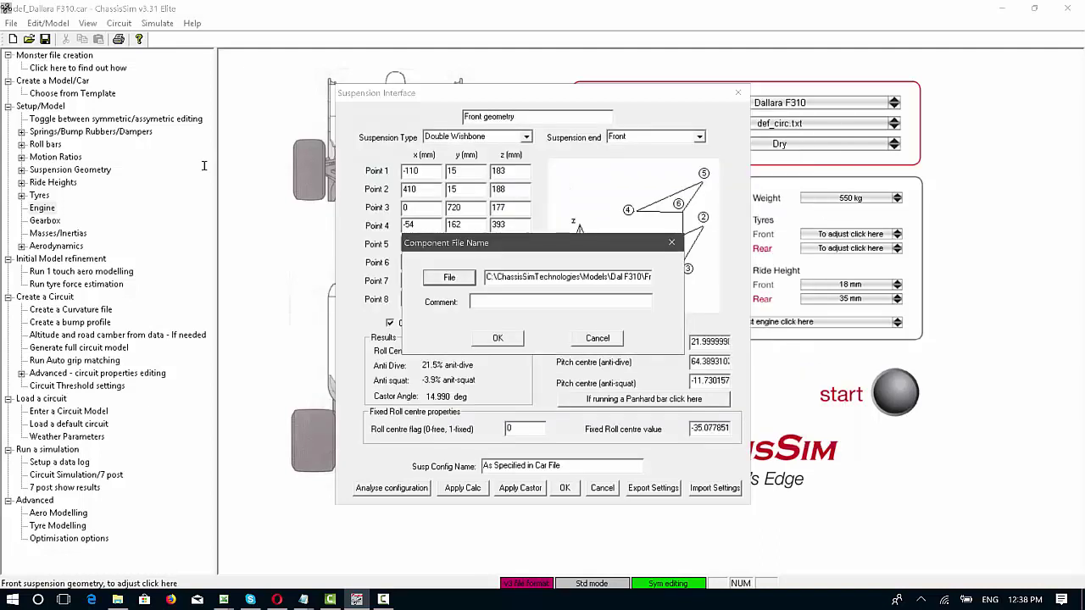
click(557, 298)
text(Fnt geom points)
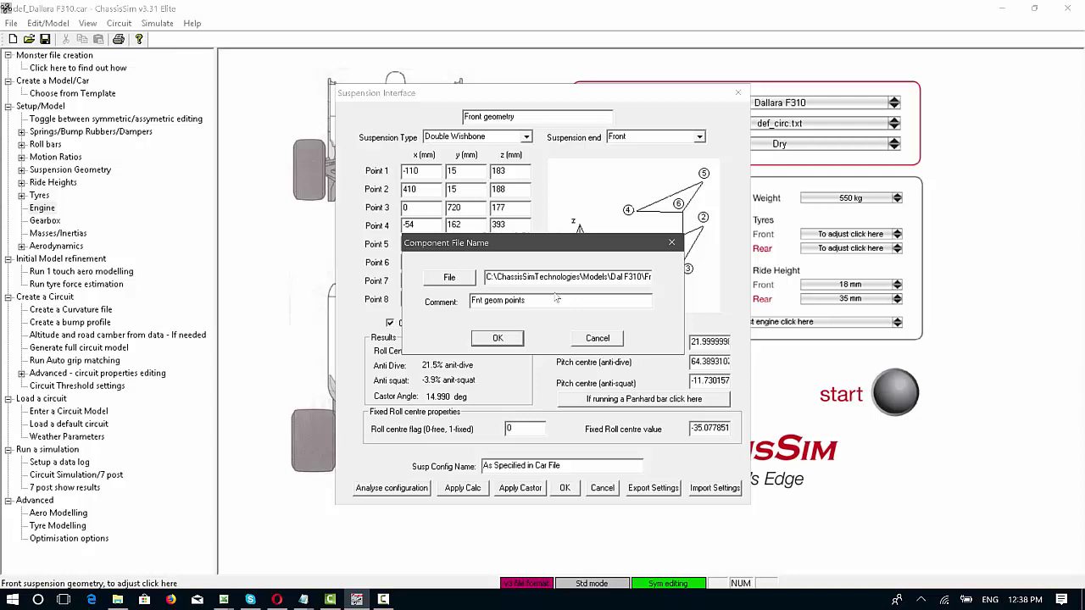
click(498, 338)
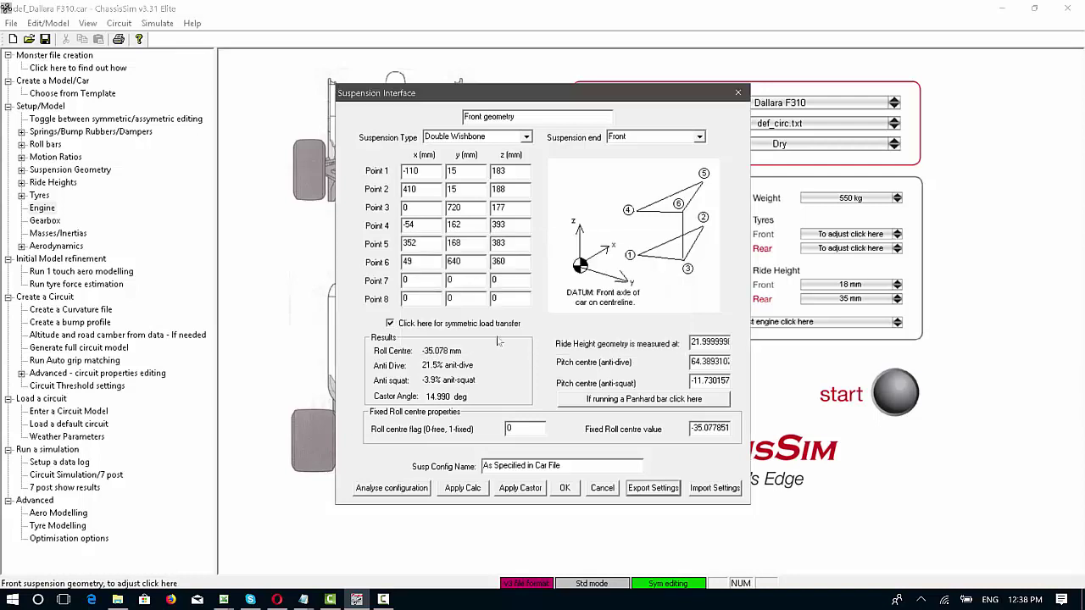
click(586, 490)
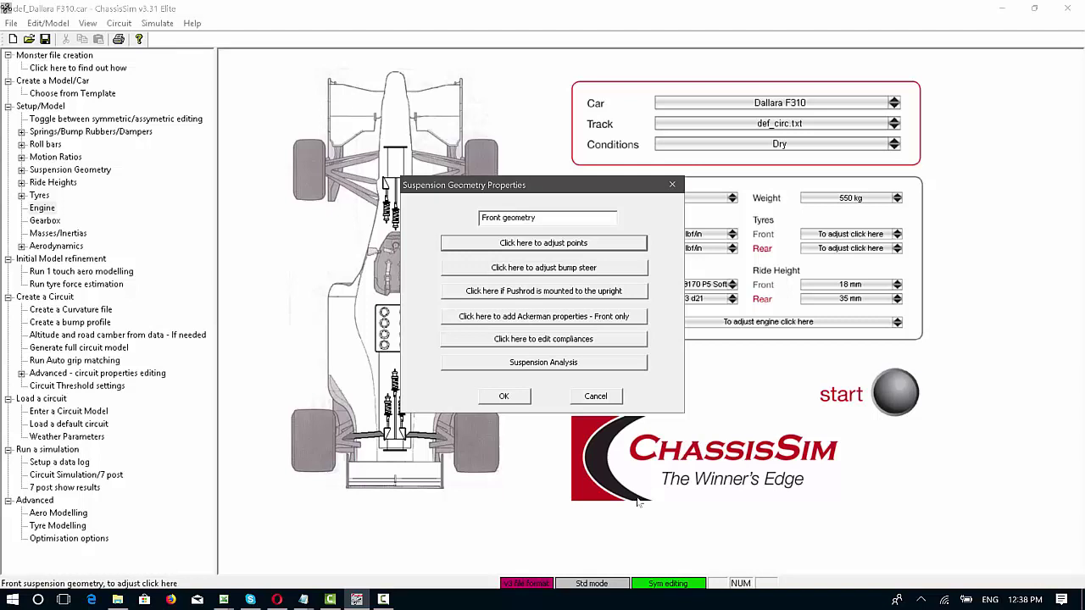
Cancel Suspension Geometry Properties to get back to the Dallara F310 setup screen
click(581, 400)
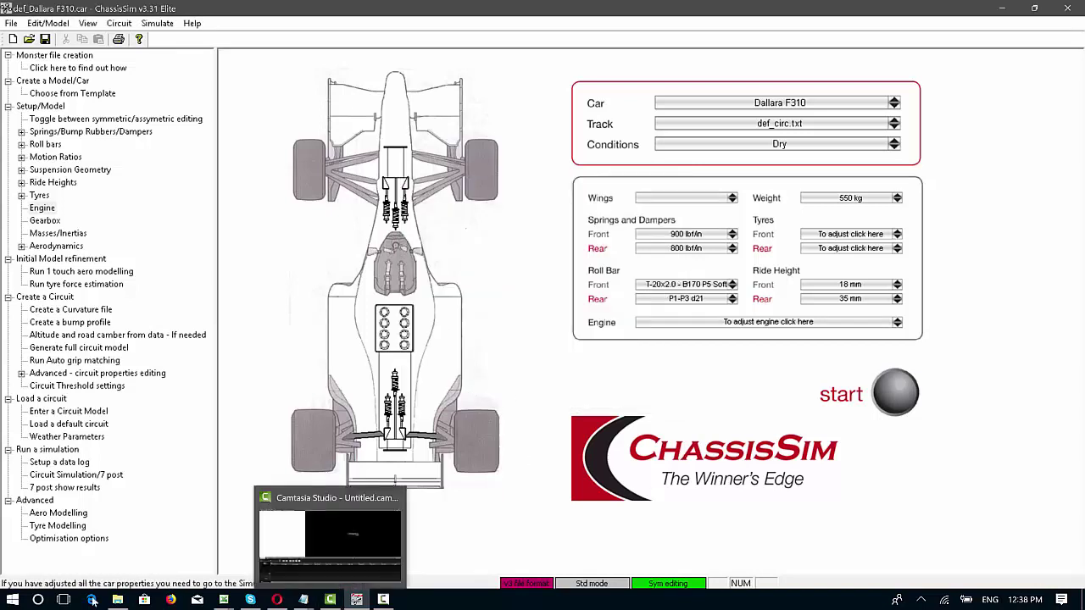
mouse_move(117, 600)
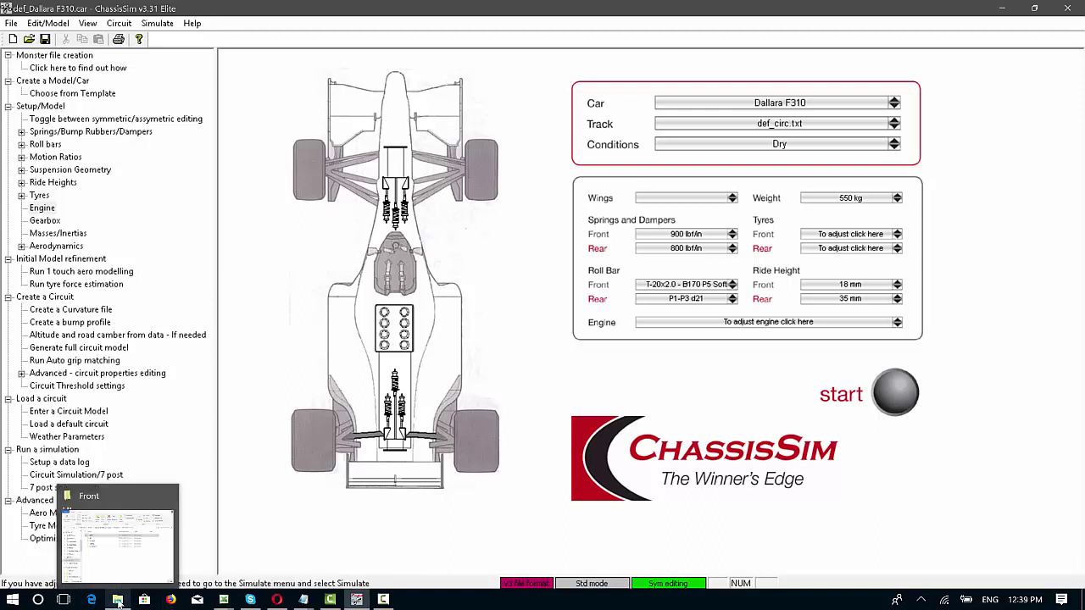
Go to C:\ChassisSim\ChassisSim_v3\Setup Sweeping\ChassisSim v3.31 and open the sweep instructions document
click(117, 599)
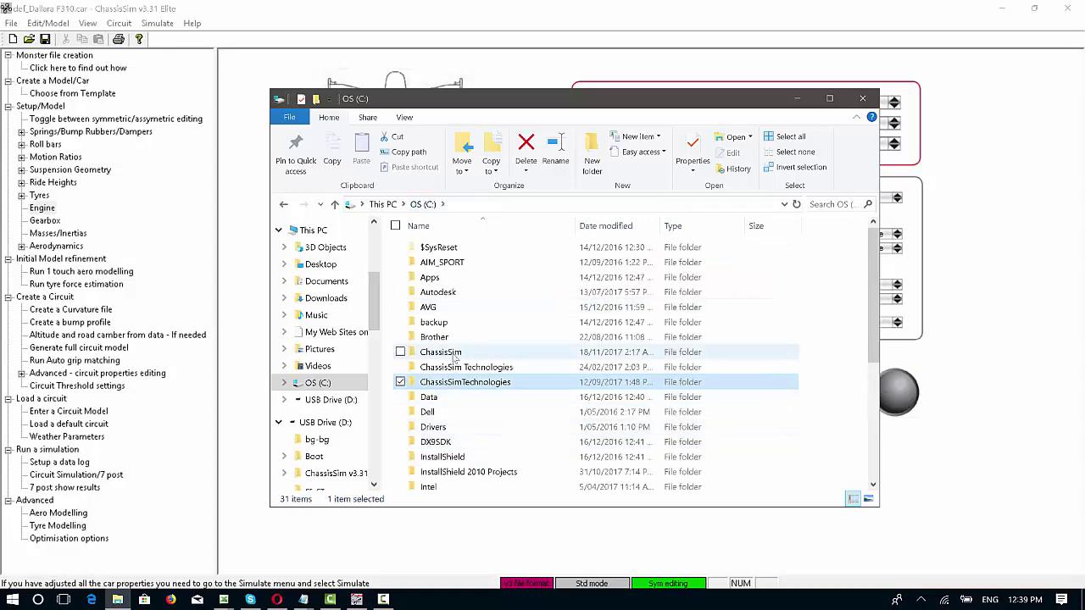
double_click(454, 355)
double_click(465, 399)
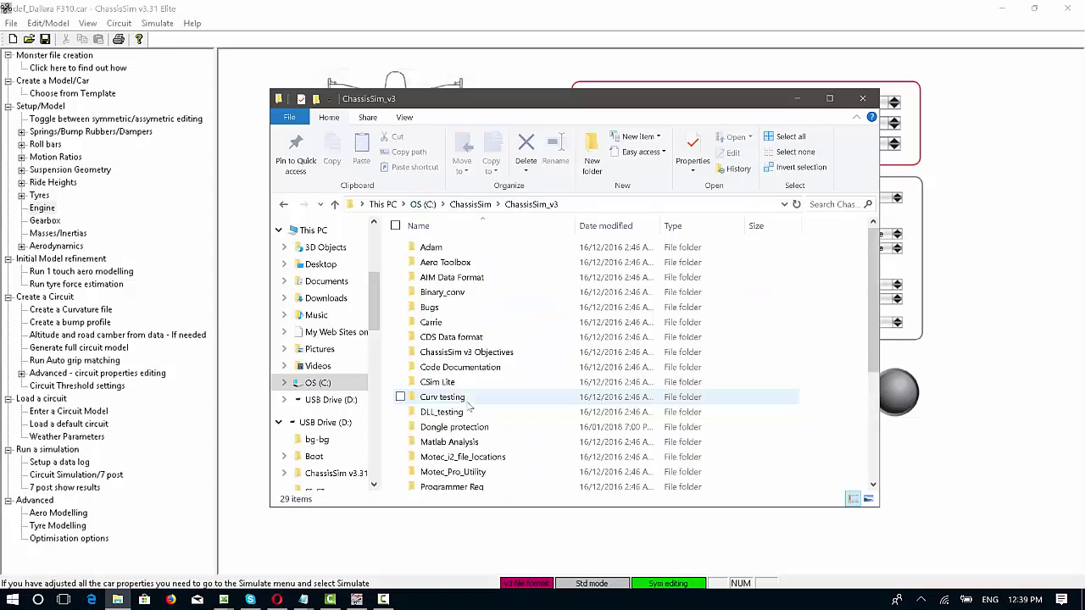
drag(873, 315, 867, 370)
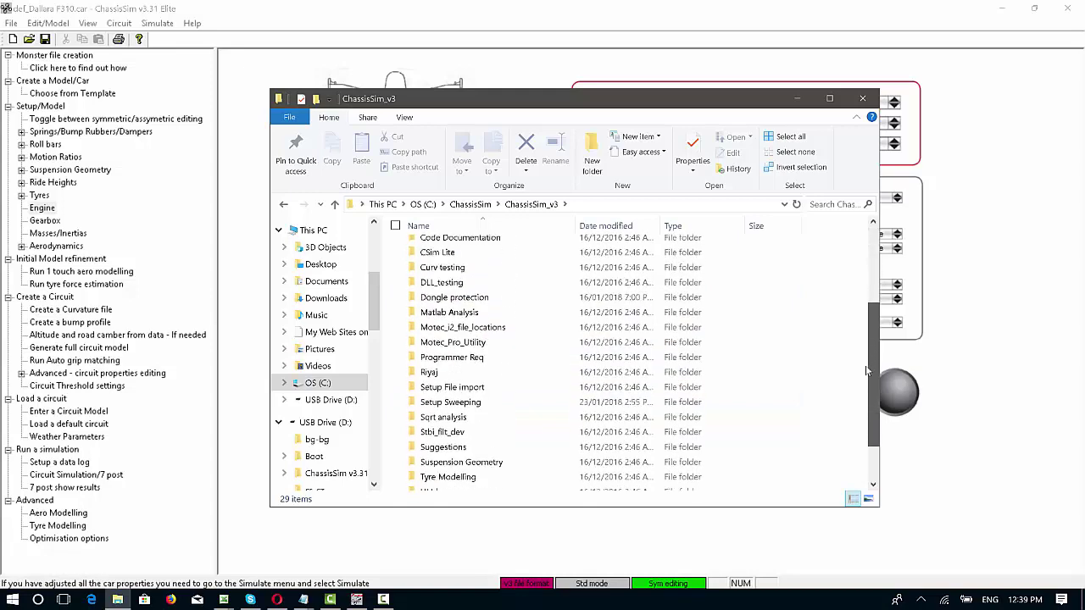
double_click(450, 395)
double_click(458, 248)
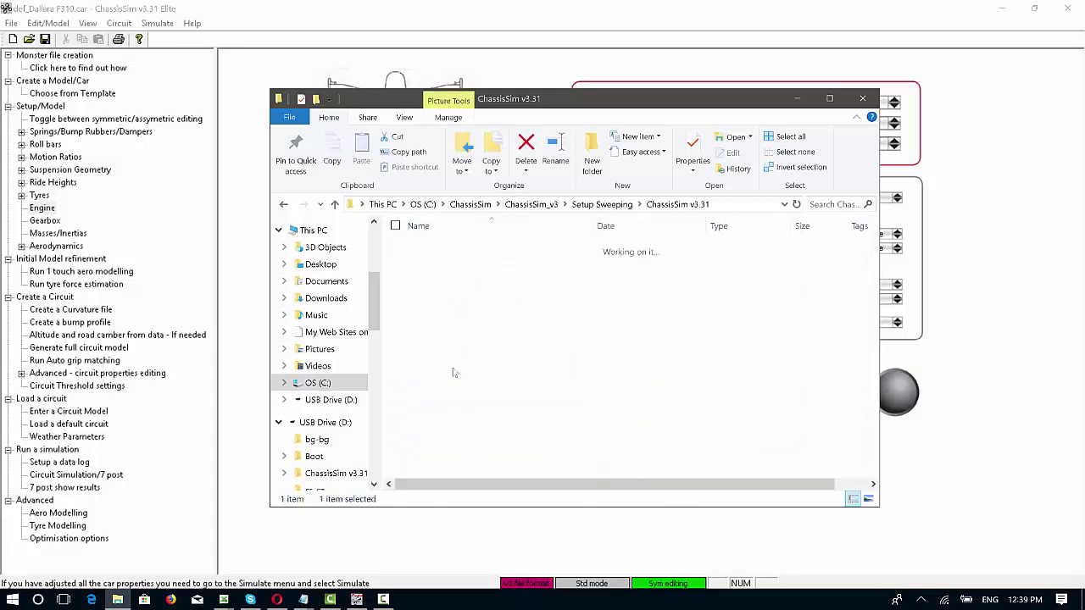
double_click(513, 247)
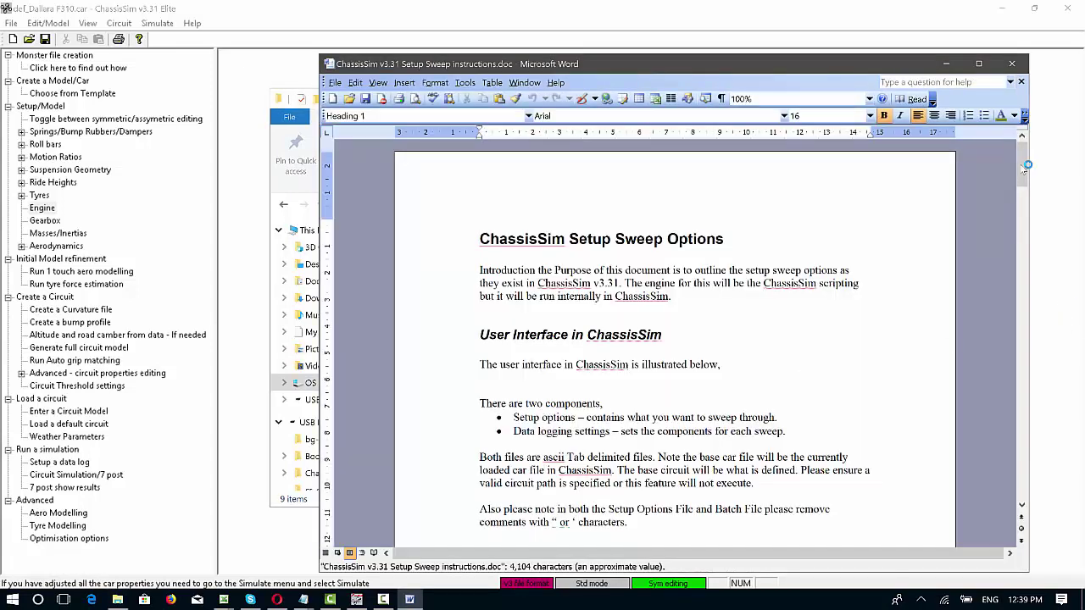
Skim and close the instructions, then open Setup_Sweep_options_list_V2.txt with Excel 2016
drag(1020, 165, 1021, 189)
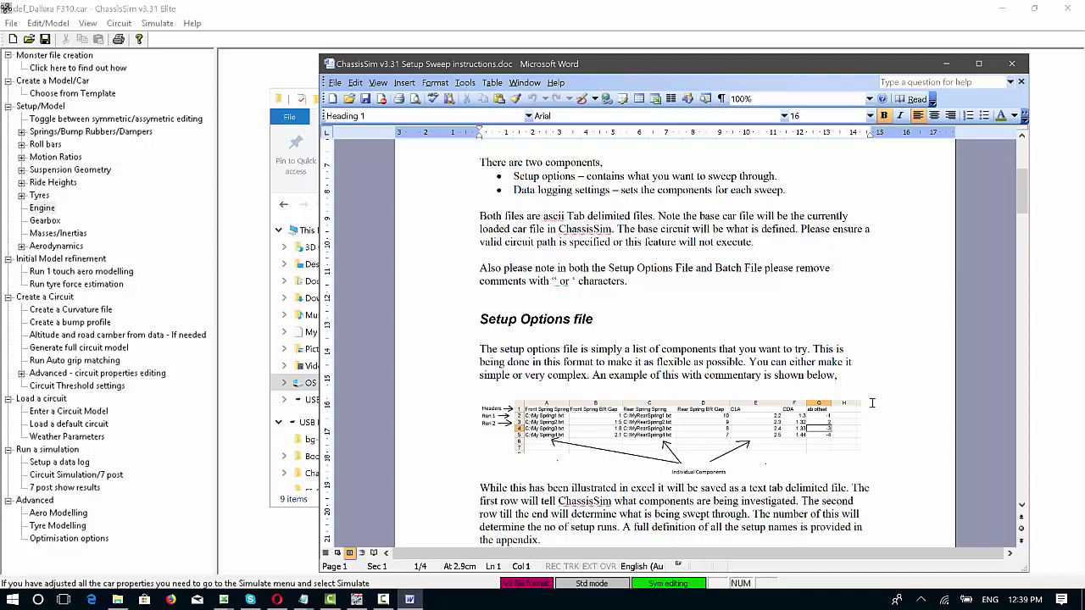
click(1012, 64)
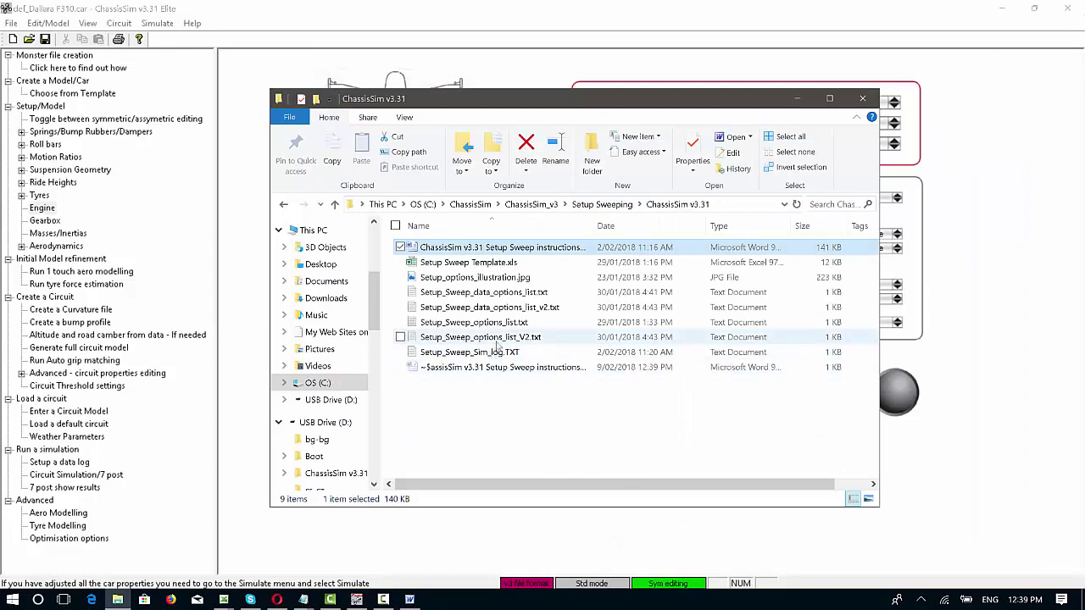
click(499, 340)
right_click(500, 339)
mouse_move(386, 321)
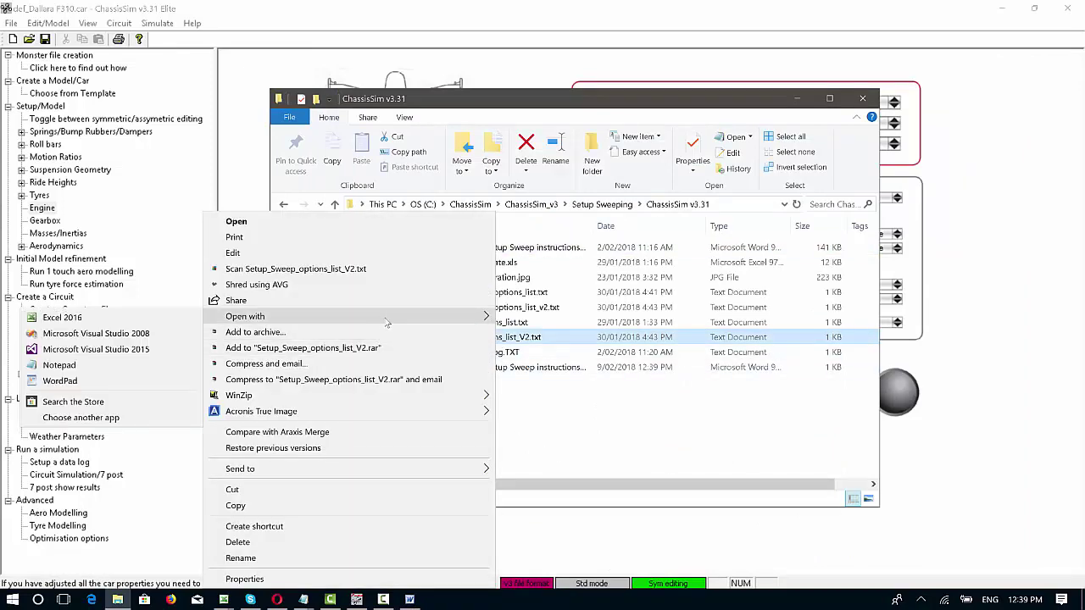
click(108, 320)
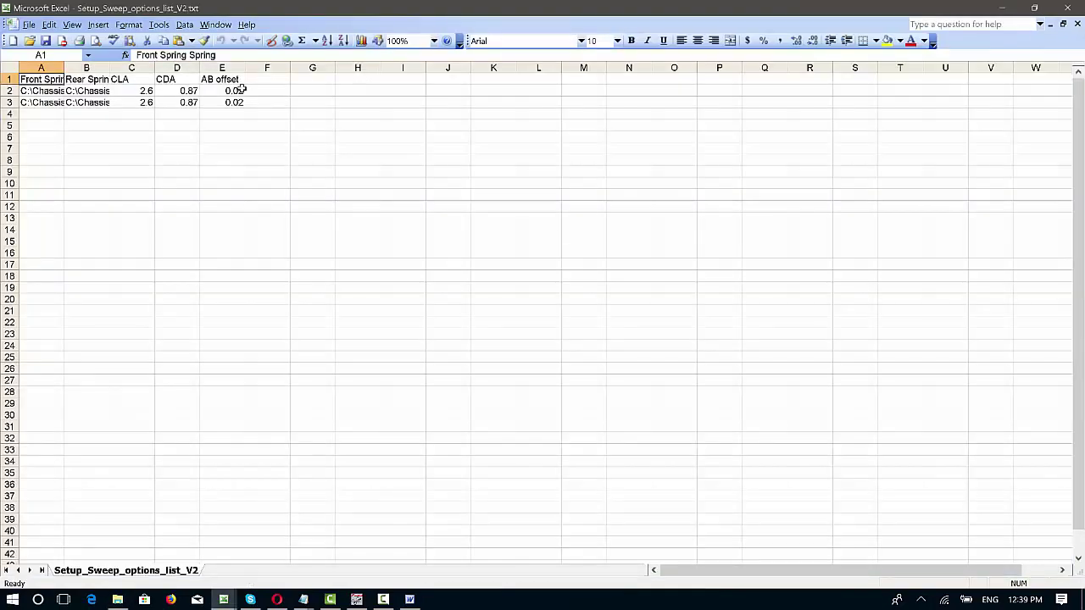
Widen column A so the full front spring file paths are readable
drag(65, 67, 723, 70)
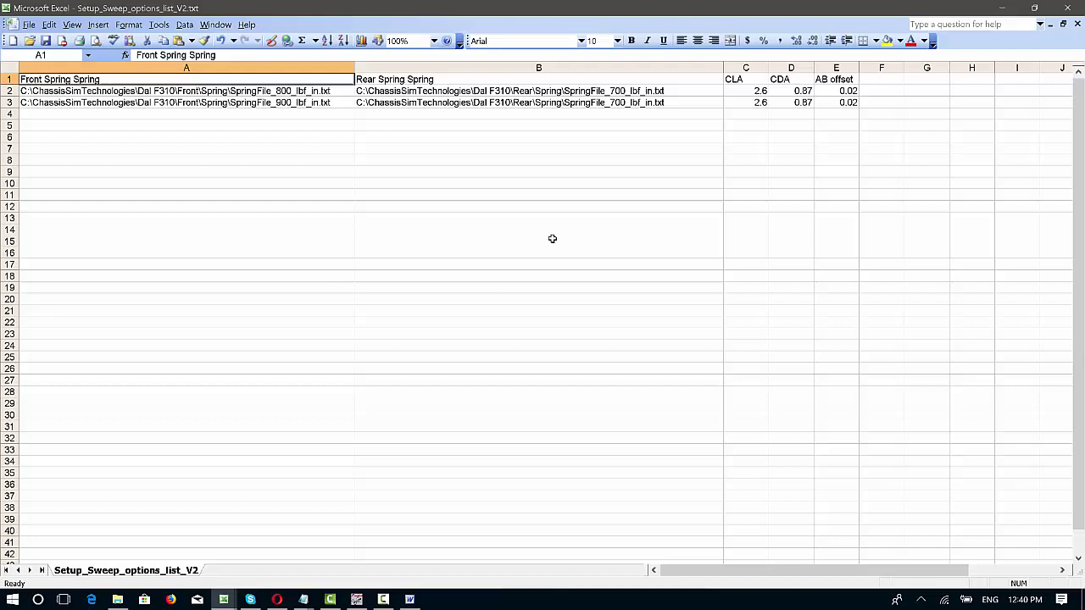
click(411, 68)
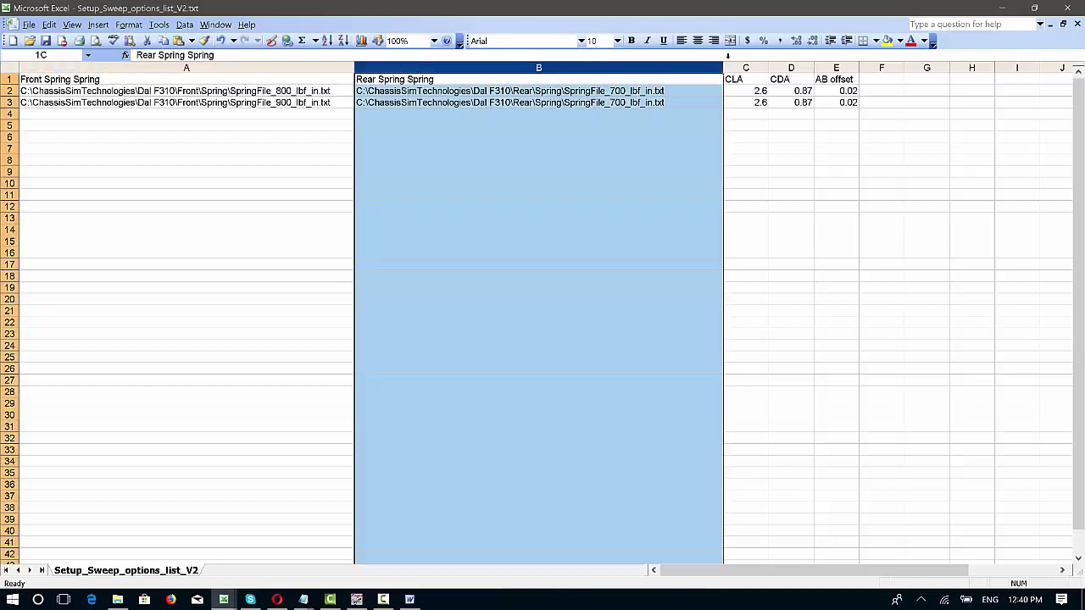
drag(728, 55, 835, 61)
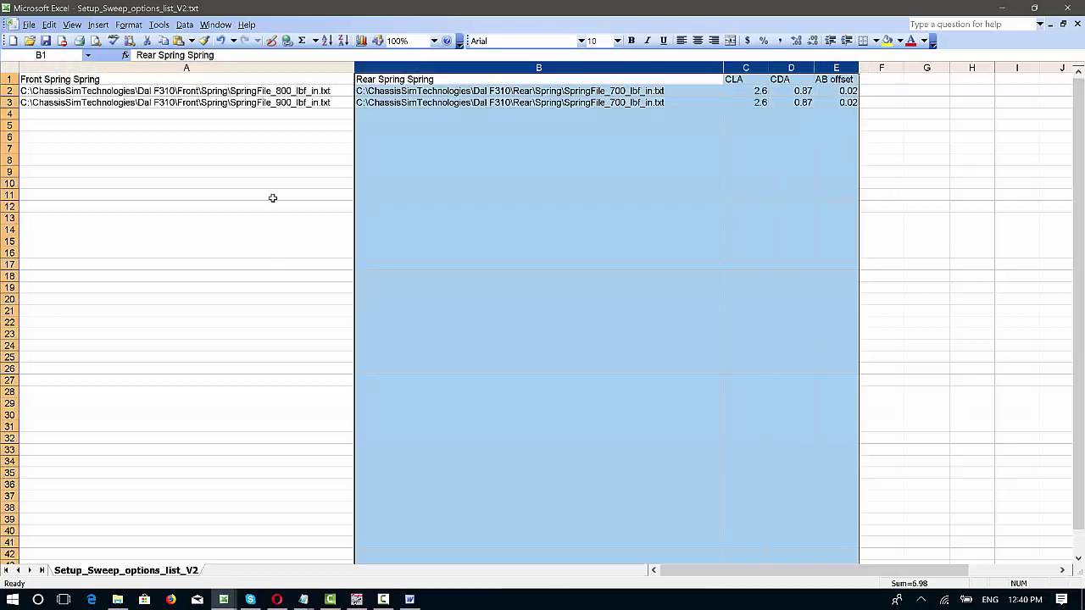
click(264, 136)
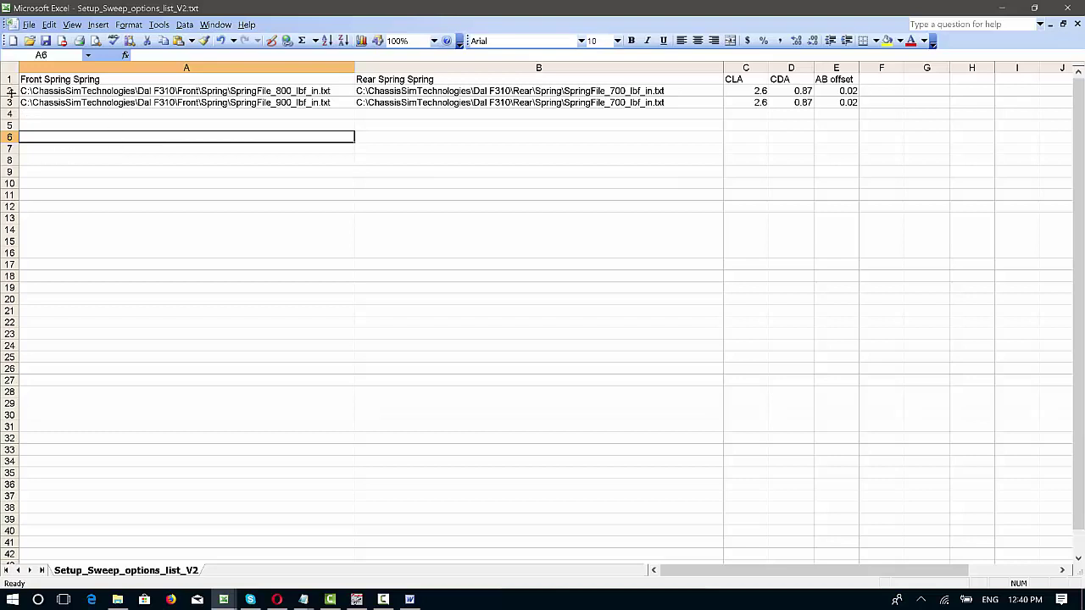
click(209, 92)
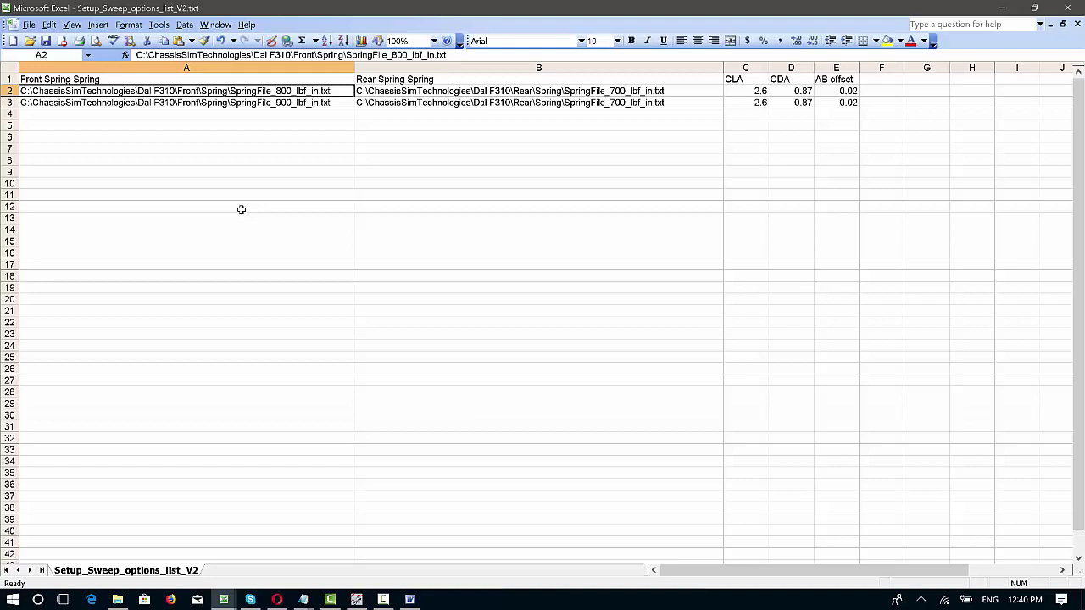
click(281, 103)
click(288, 91)
mouse_move(117, 600)
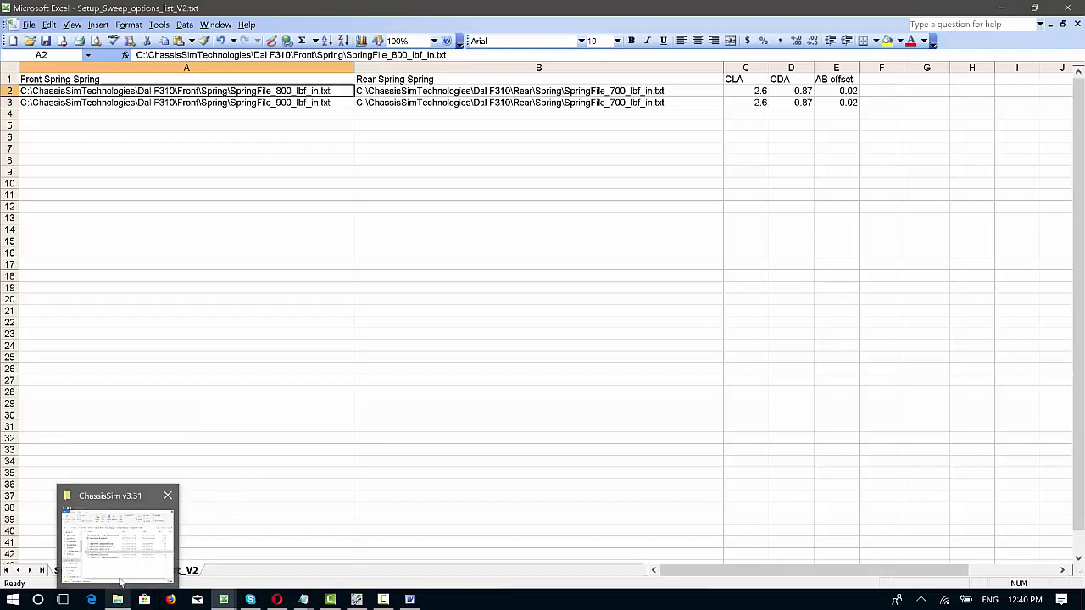
Browse to C:\ChassisSimTechnologies\Models\Dal F310\Front\Spring in File Explorer
click(119, 547)
click(335, 387)
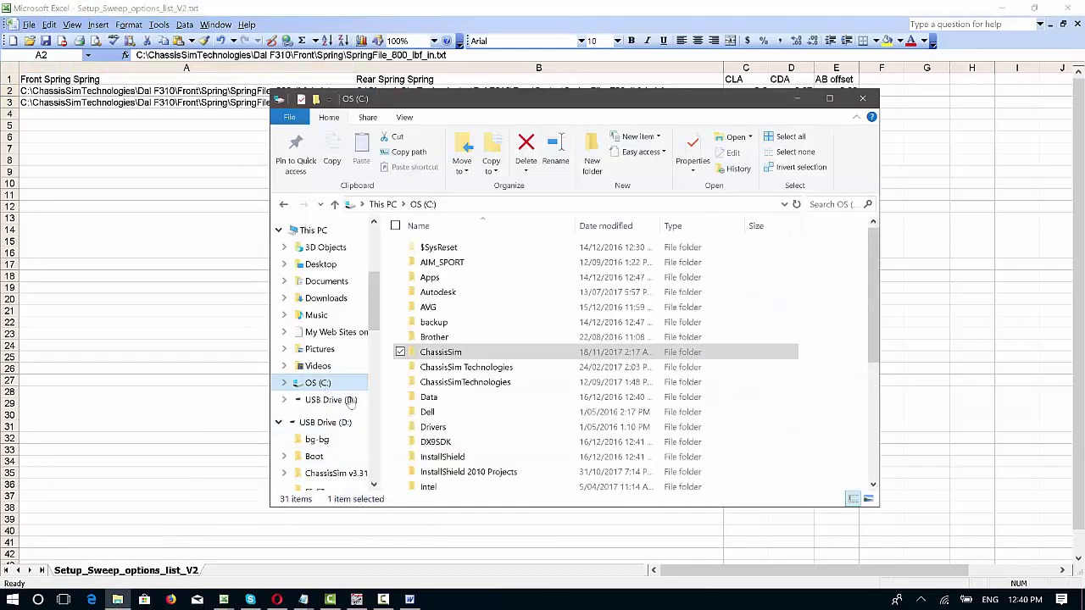
double_click(479, 386)
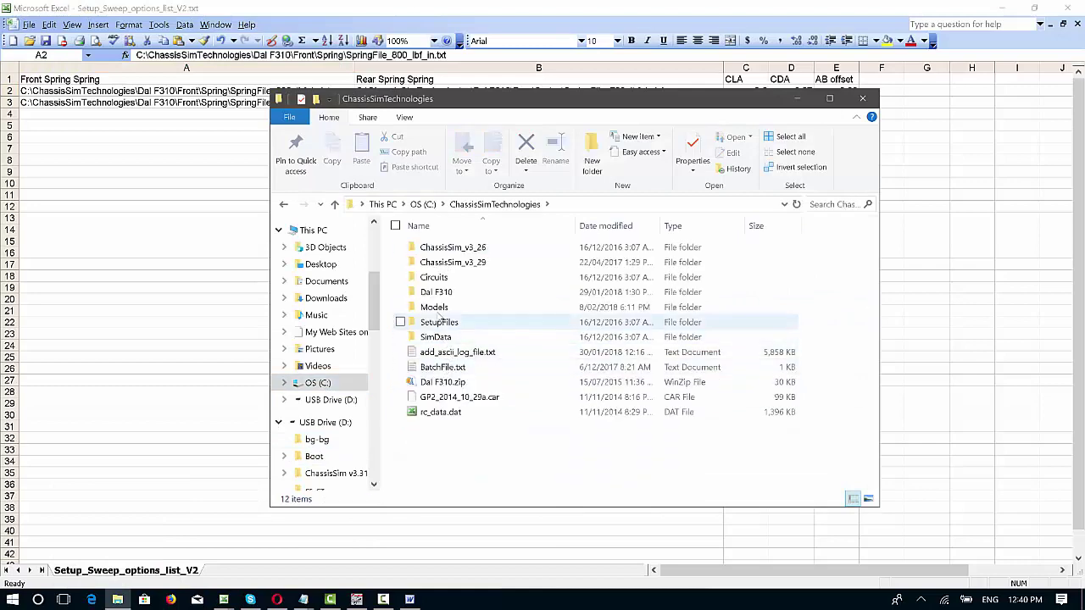
double_click(438, 307)
double_click(434, 247)
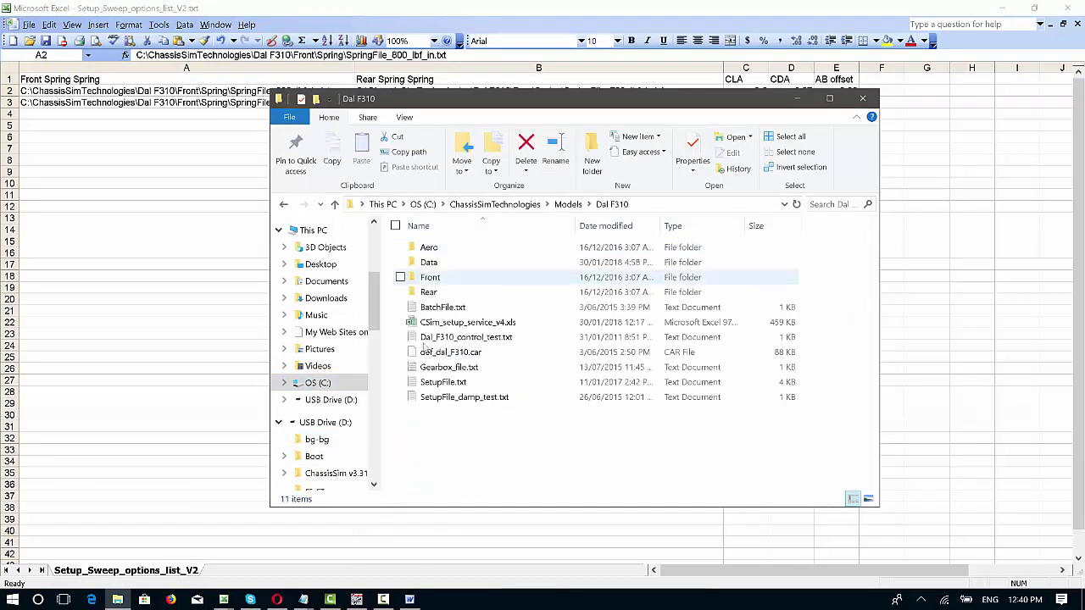
double_click(431, 278)
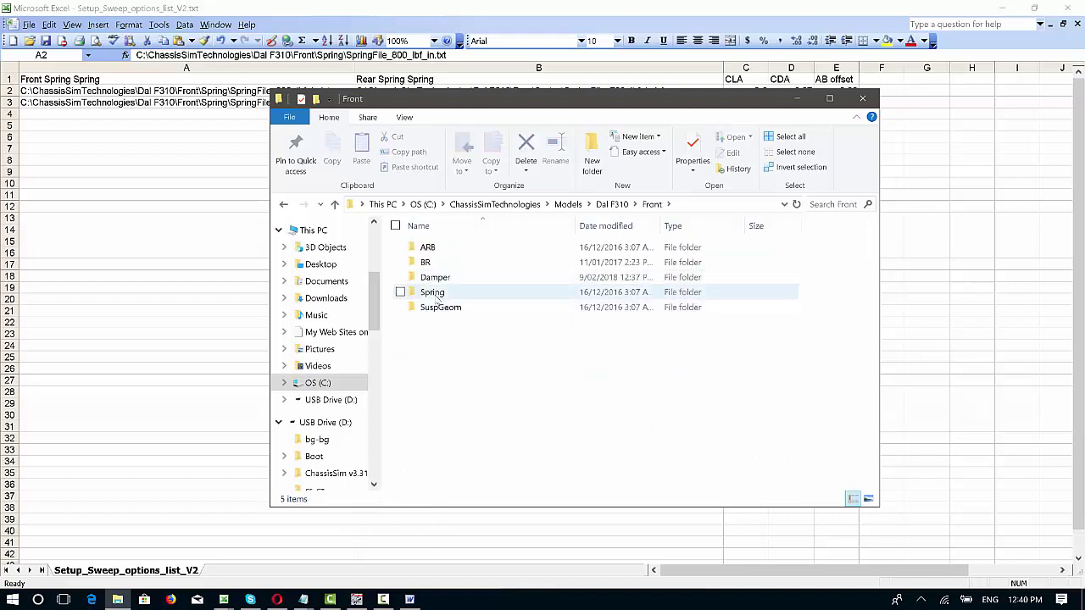
double_click(432, 292)
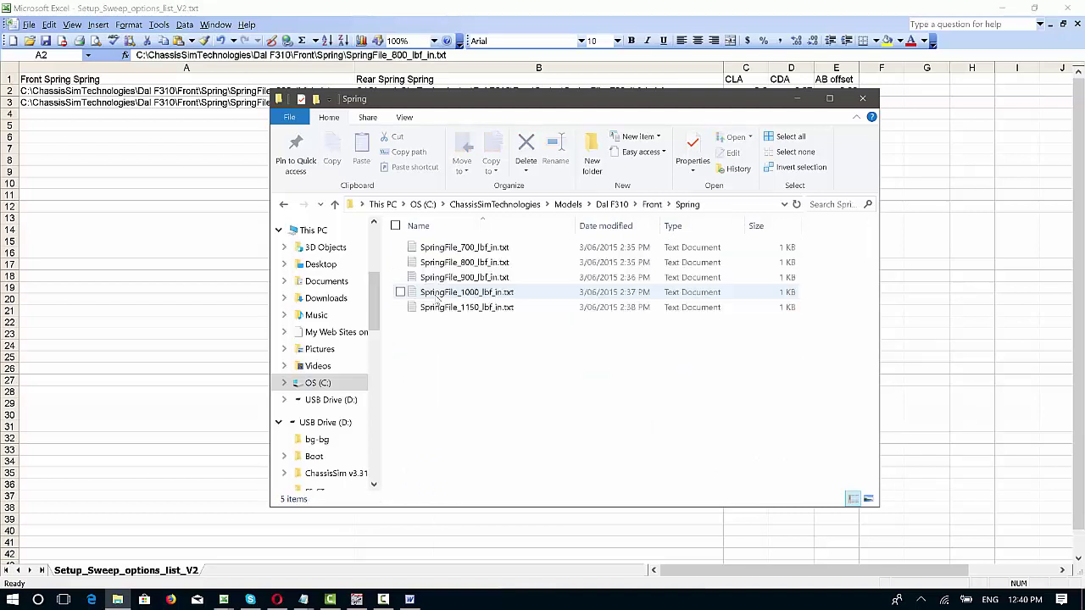
Copy SpringFile_800_lbf_in.txt's Location from its Properties and select A2's path in Excel
click(484, 266)
right_click(483, 268)
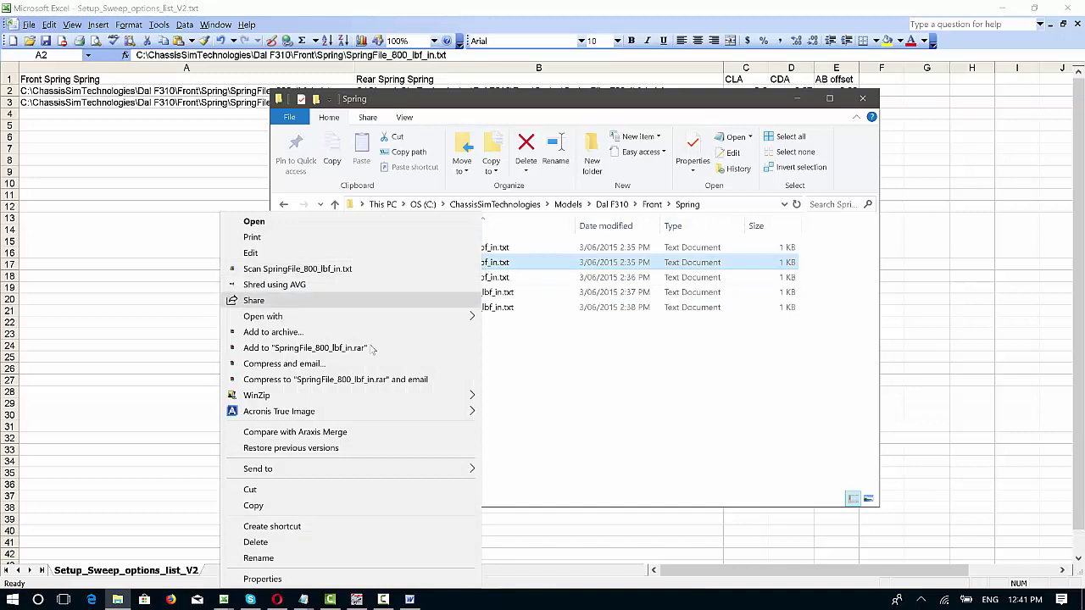
click(312, 580)
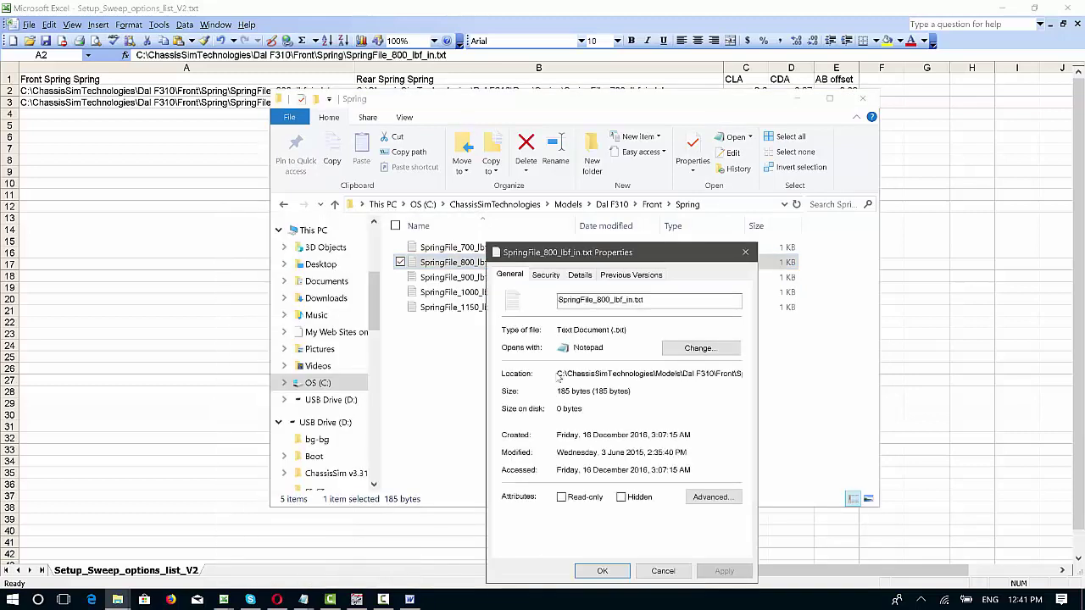
drag(558, 374, 783, 384)
key(ctrl+c)
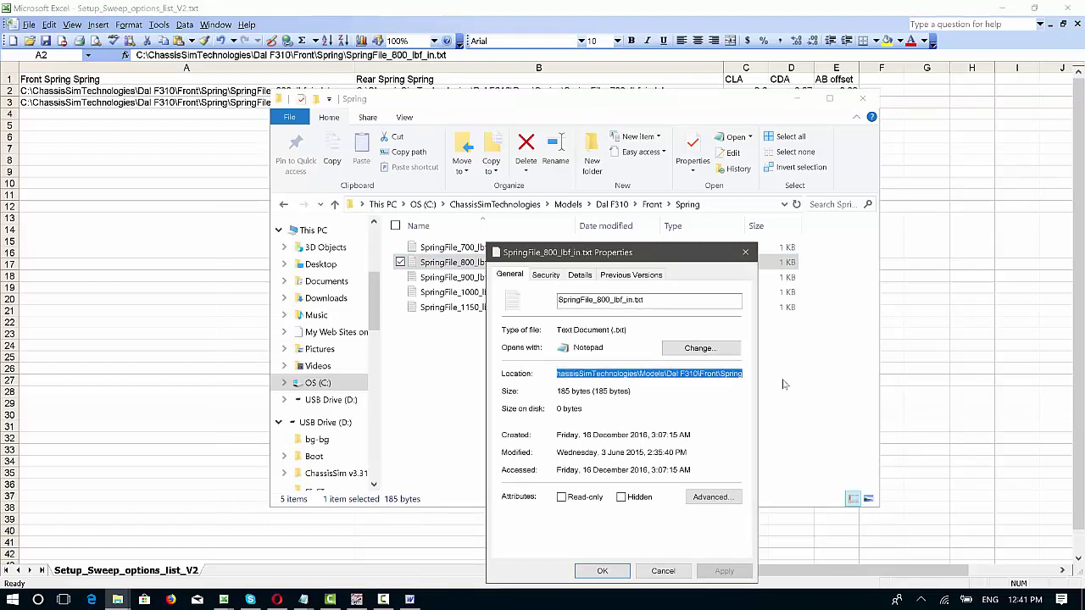
click(96, 94)
drag(450, 55, 128, 41)
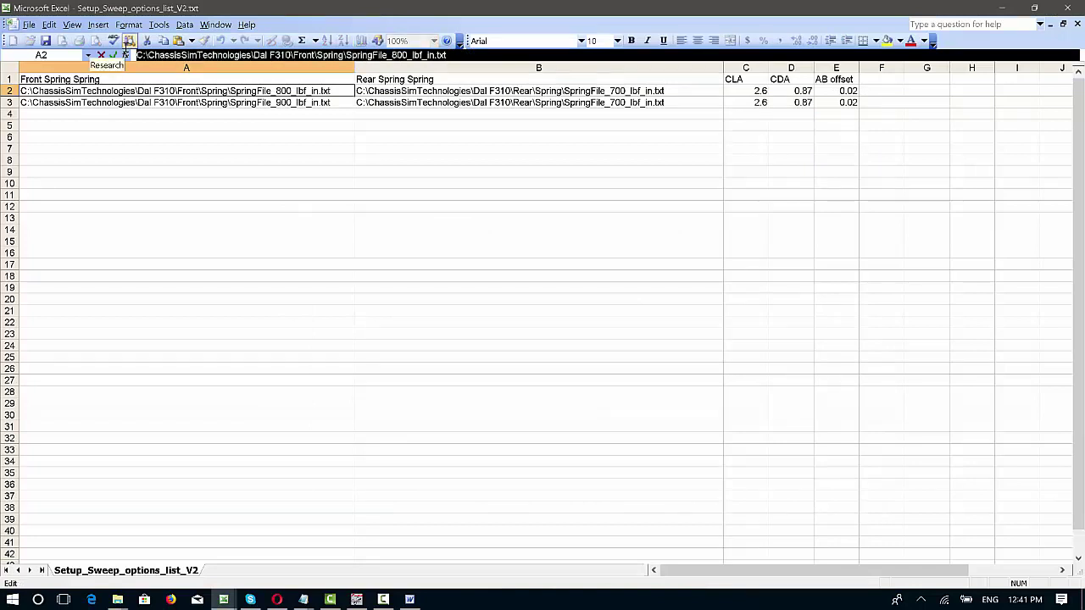
Set A2 to C:\ChassisSimTechnologies\Models\Dal F310\Front\Spring\SpringFile_800_lbf_in.txt by pasting location and file name
key(ctrl+v)
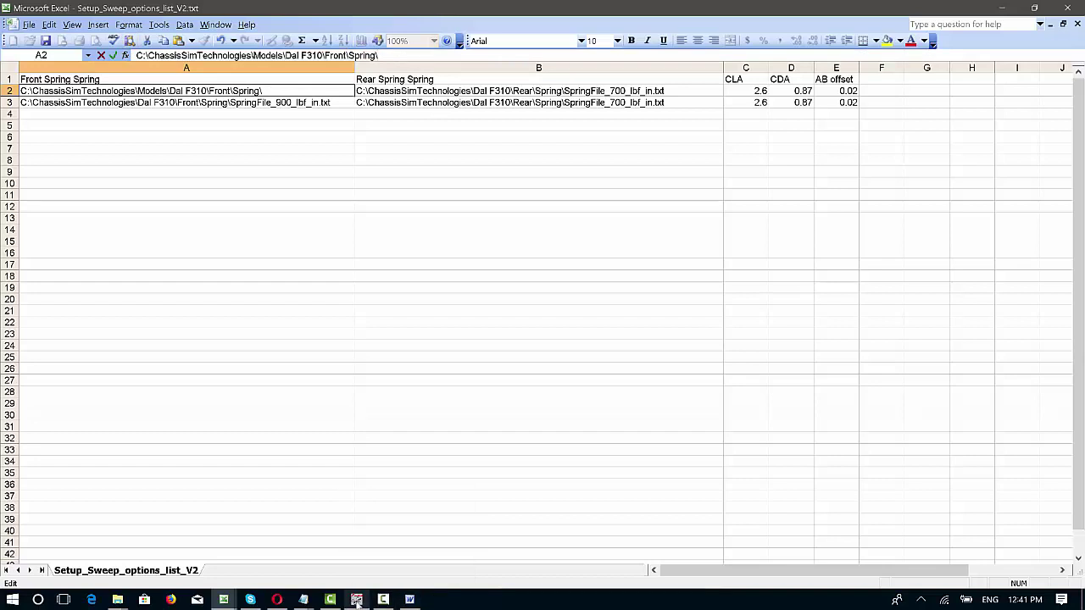
mouse_move(118, 599)
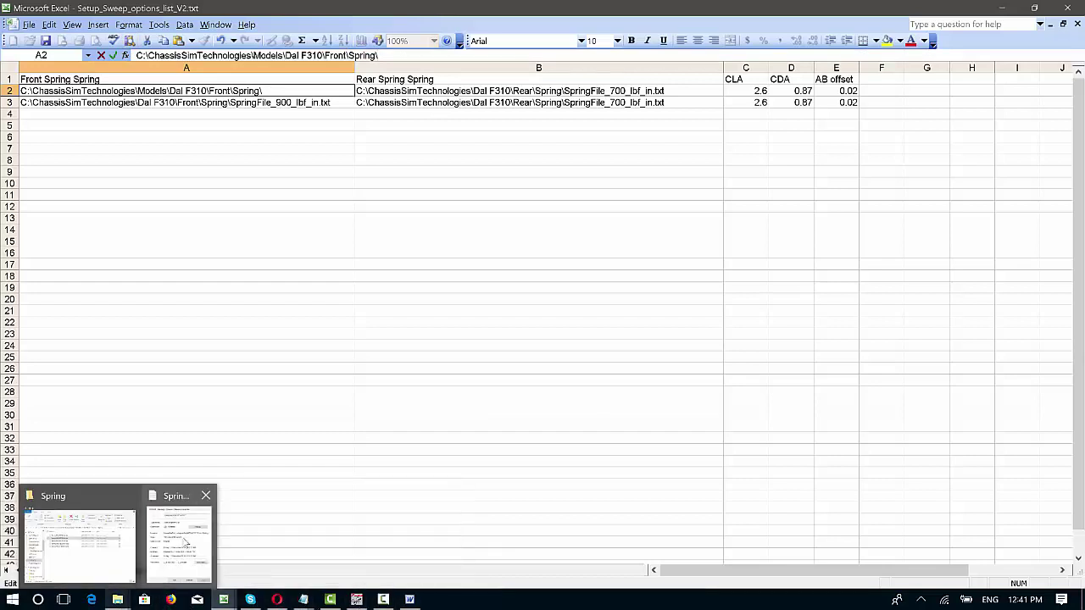
click(187, 543)
drag(653, 306, 537, 303)
key(ctrl+c)
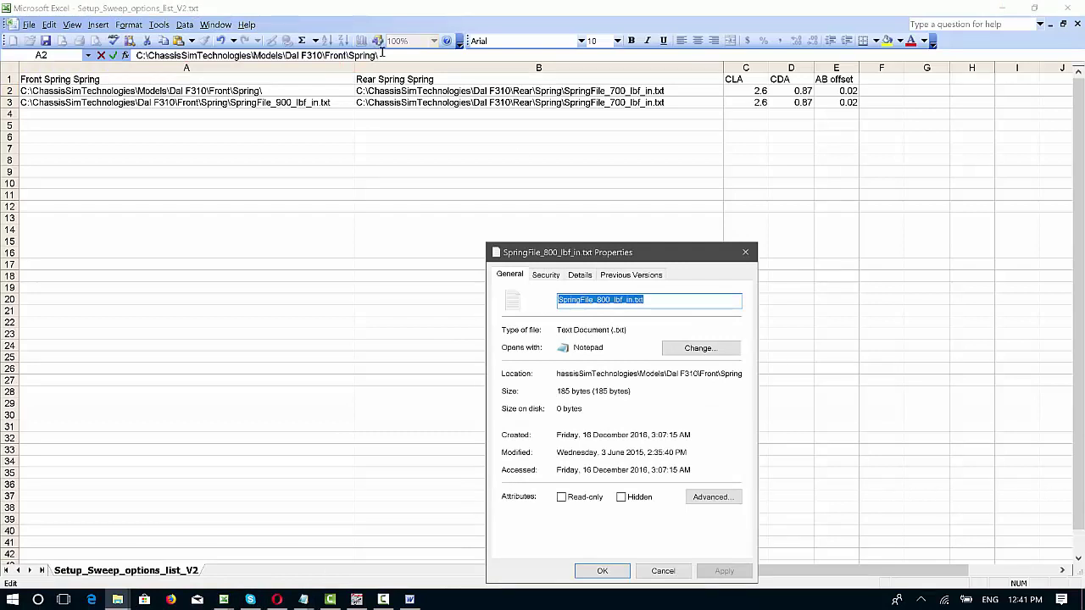
click(454, 54)
key(ctrl+v)
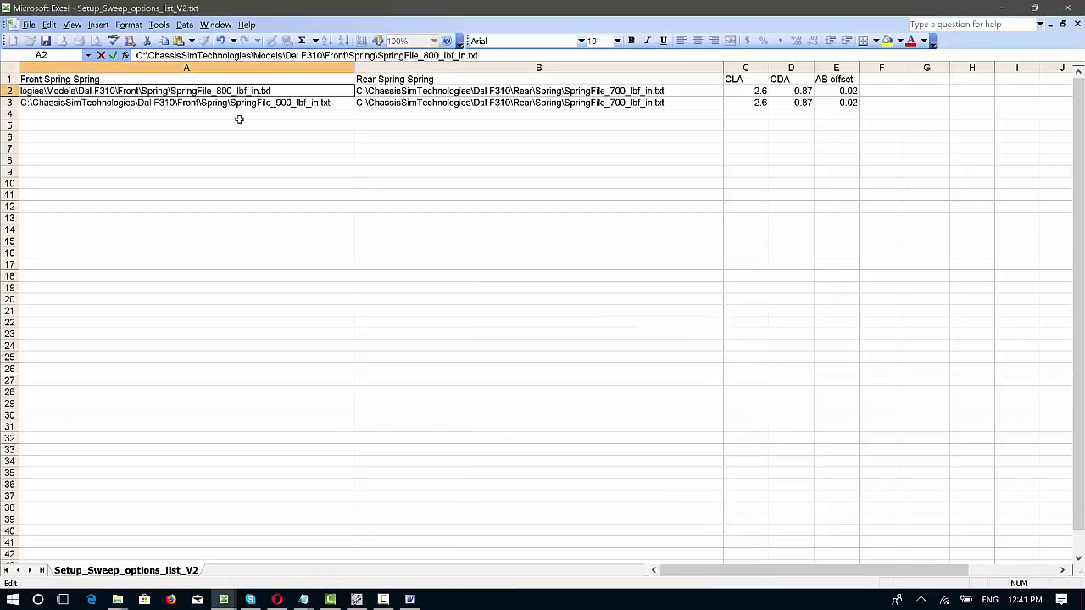
click(246, 103)
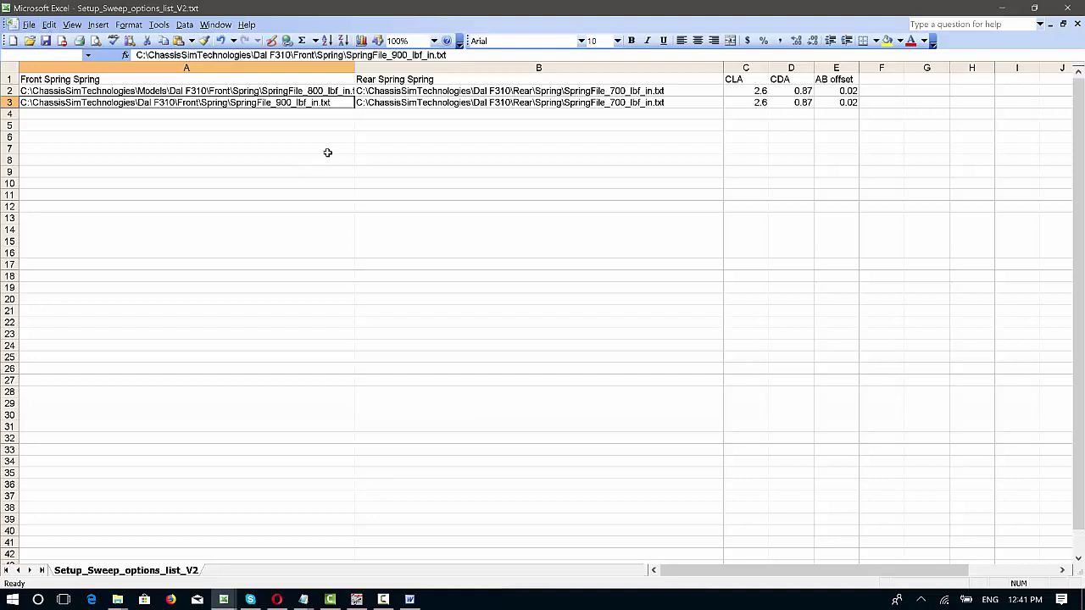
Save over Setup_Sweep_options_list_V2.txt as tab-delimited text, replacing the file, then close the workbook
click(28, 23)
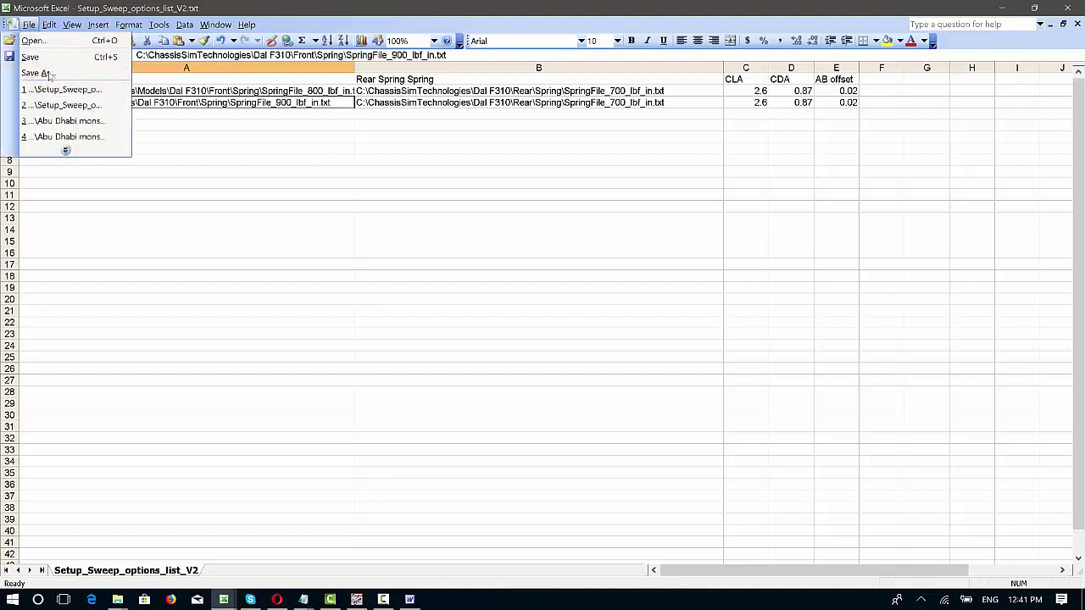
click(34, 73)
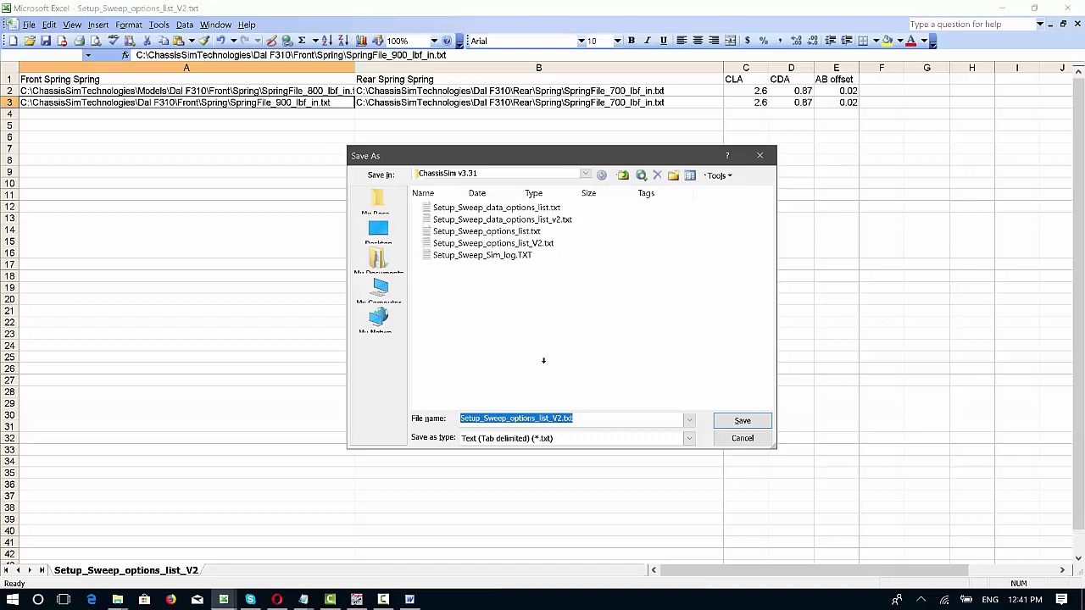
click(555, 243)
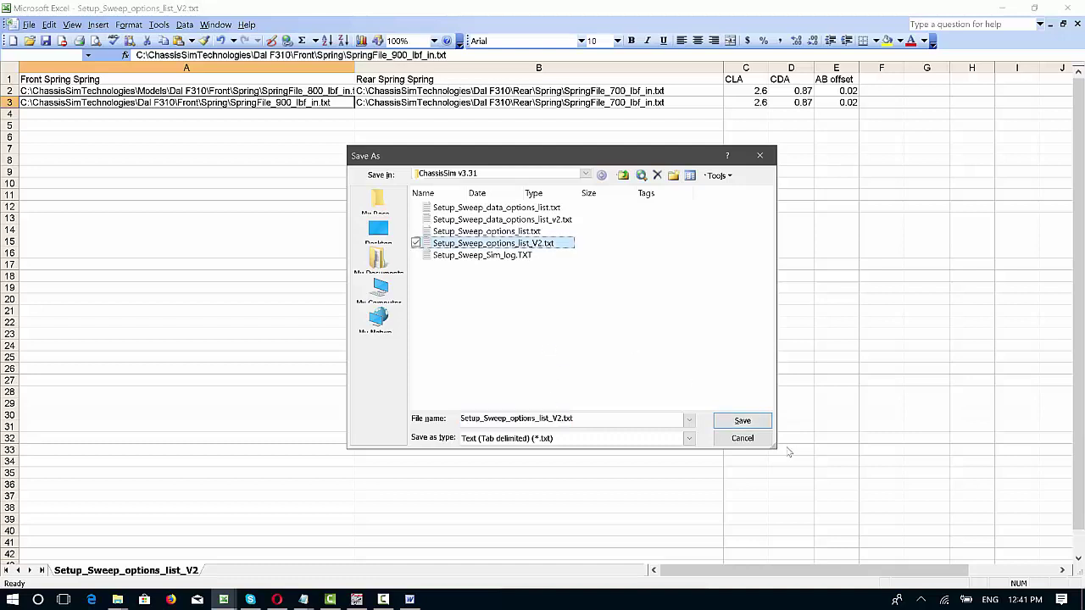
click(759, 423)
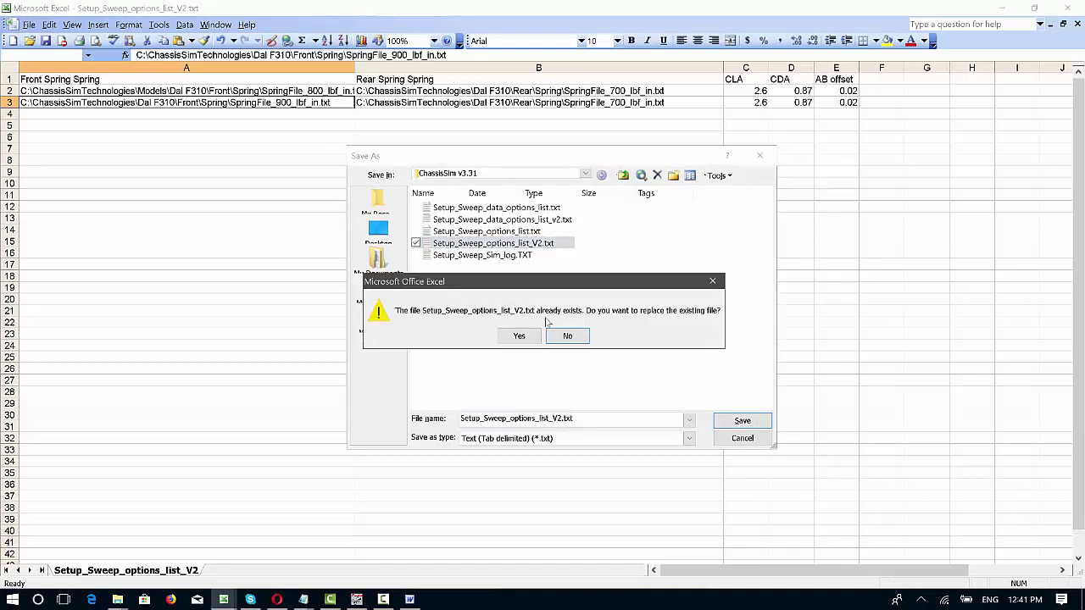
click(515, 337)
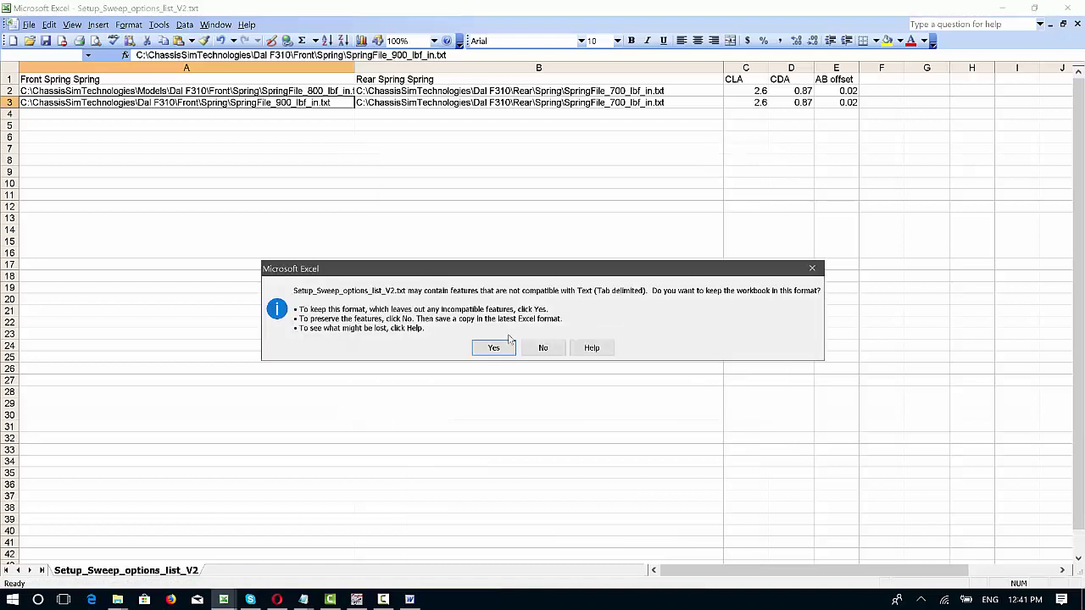
click(497, 348)
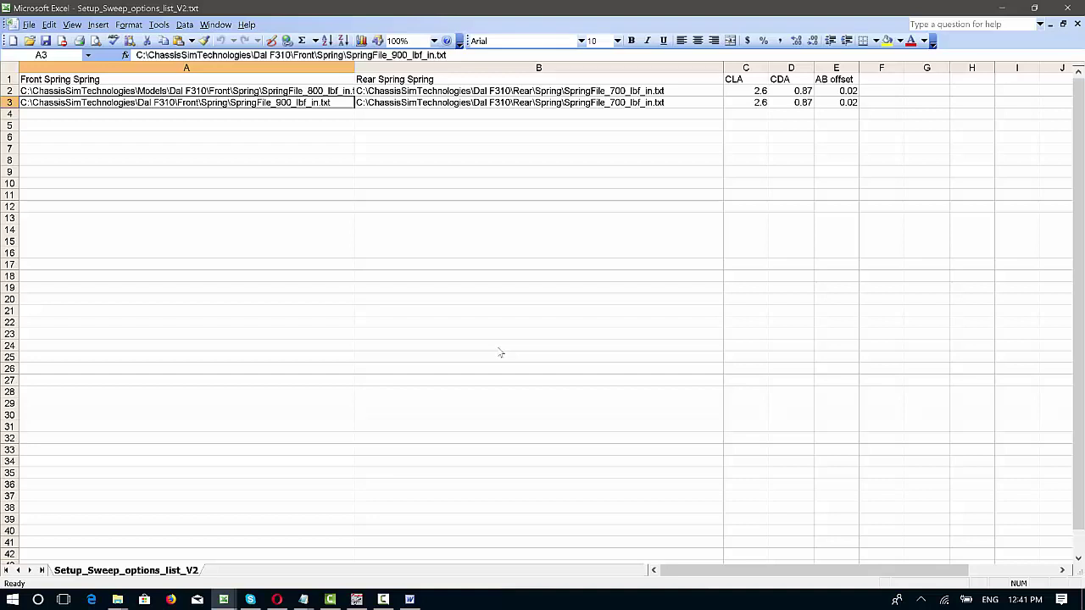
click(1070, 11)
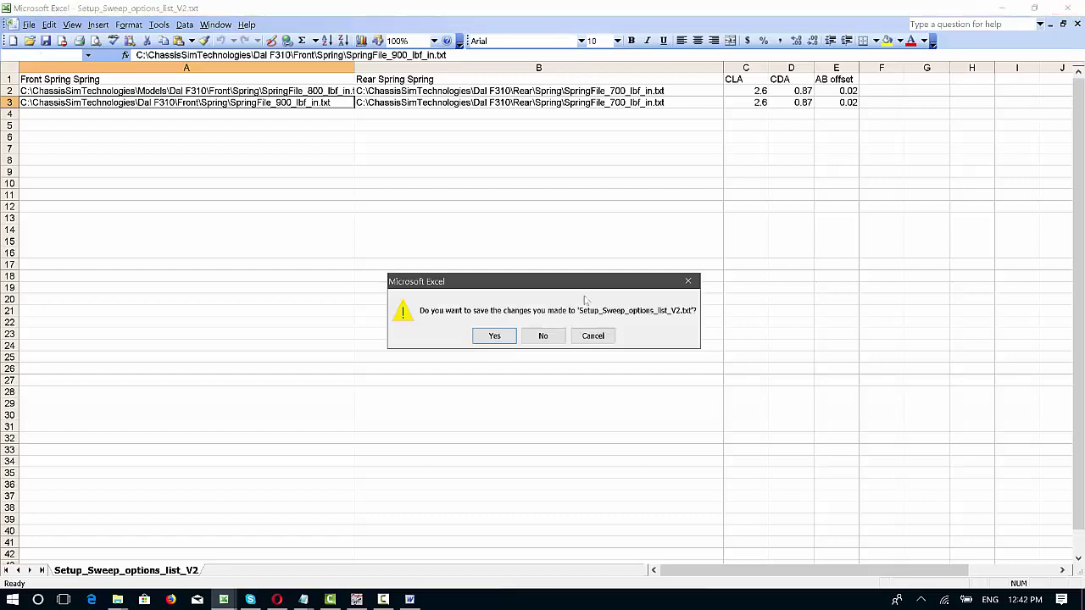
Close Excel without saving and dismiss the spring file's Properties, returning to the C: drive
click(552, 339)
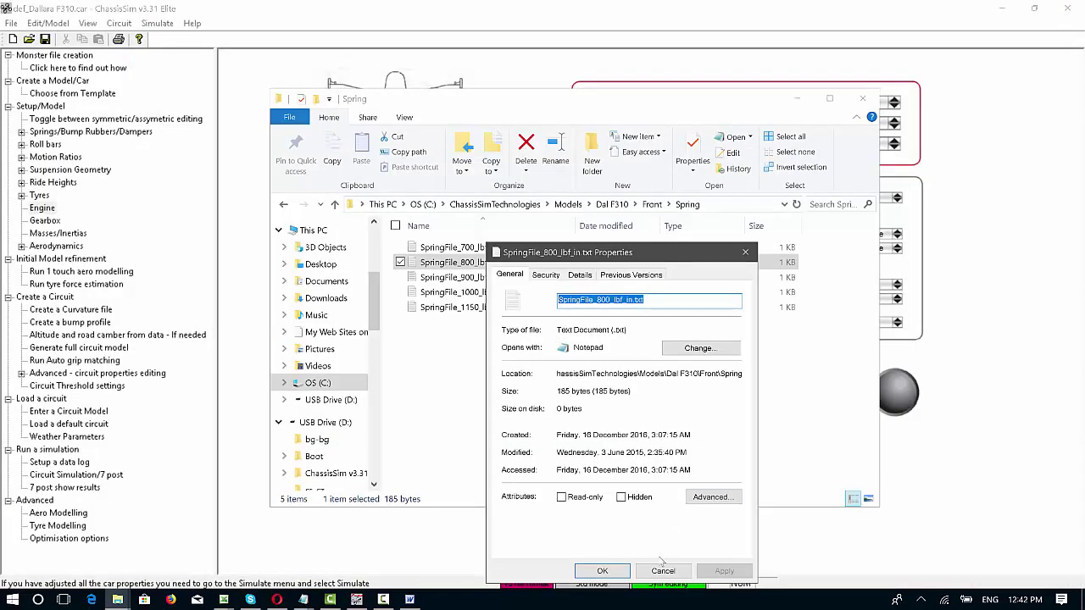
click(602, 570)
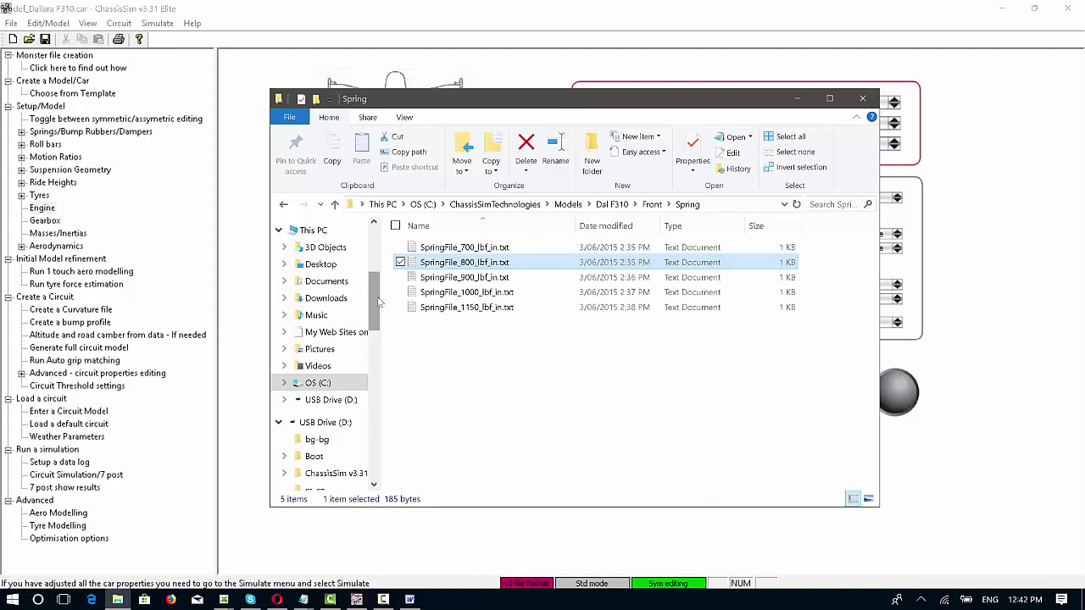
scroll(374, 315, down, 2)
scroll(374, 315, up, 1)
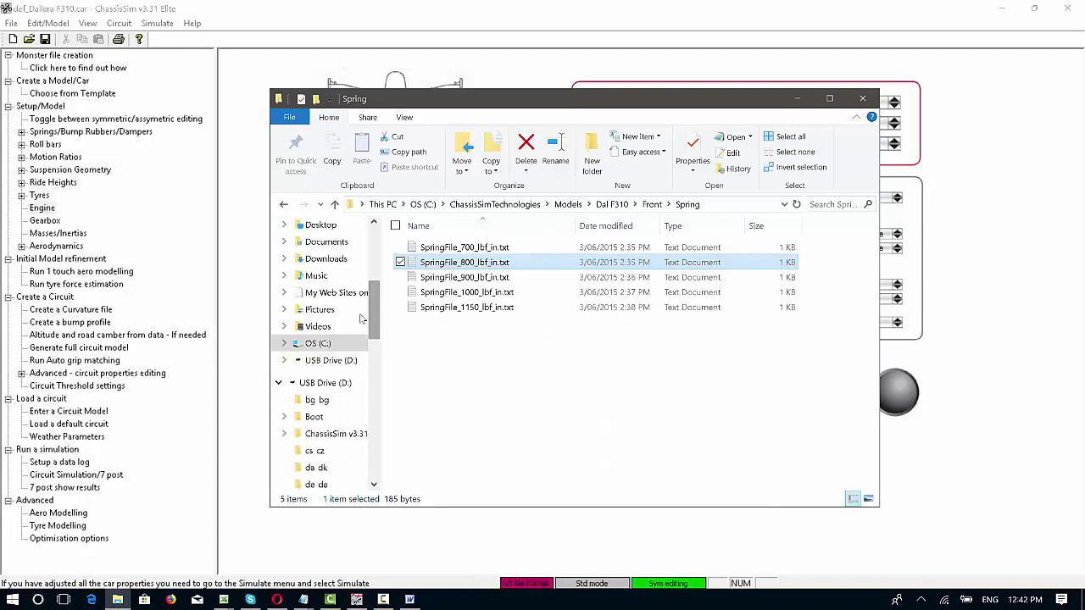
click(318, 343)
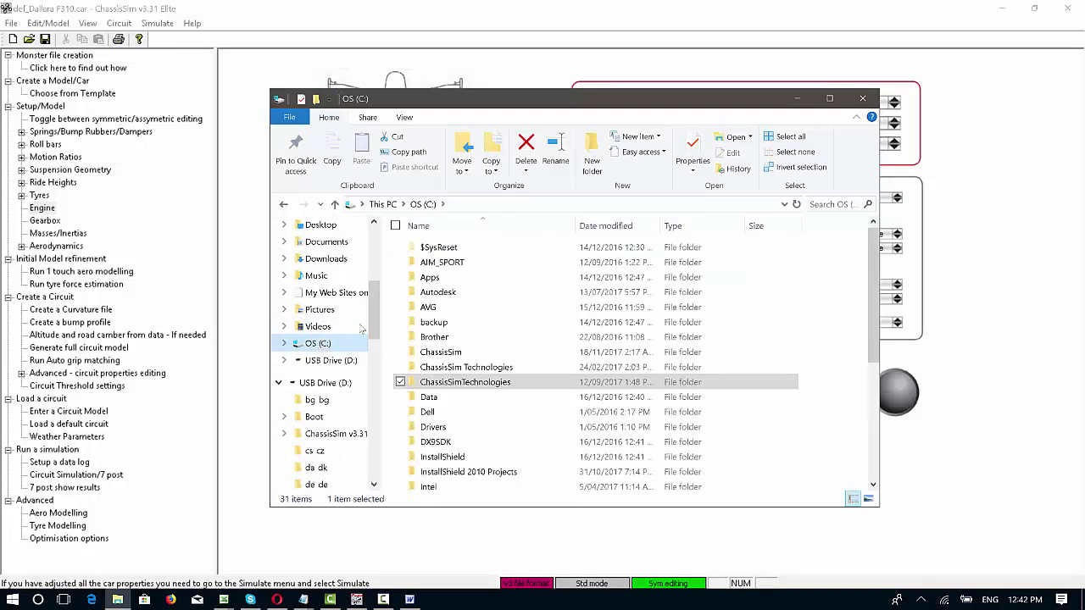
Browse to ChassisSim\ChassisSim_v3\Setup Sweeping\ChassisSim v3.31 and right-click Setup_Sweep_data_options_list_v2.txt
double_click(454, 356)
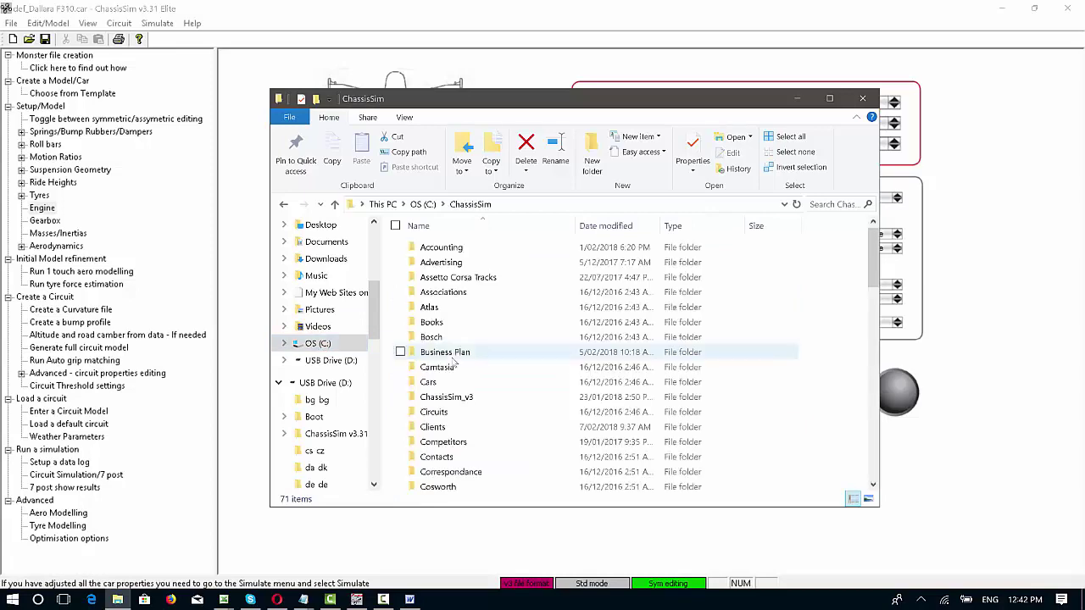
click(465, 400)
double_click(466, 399)
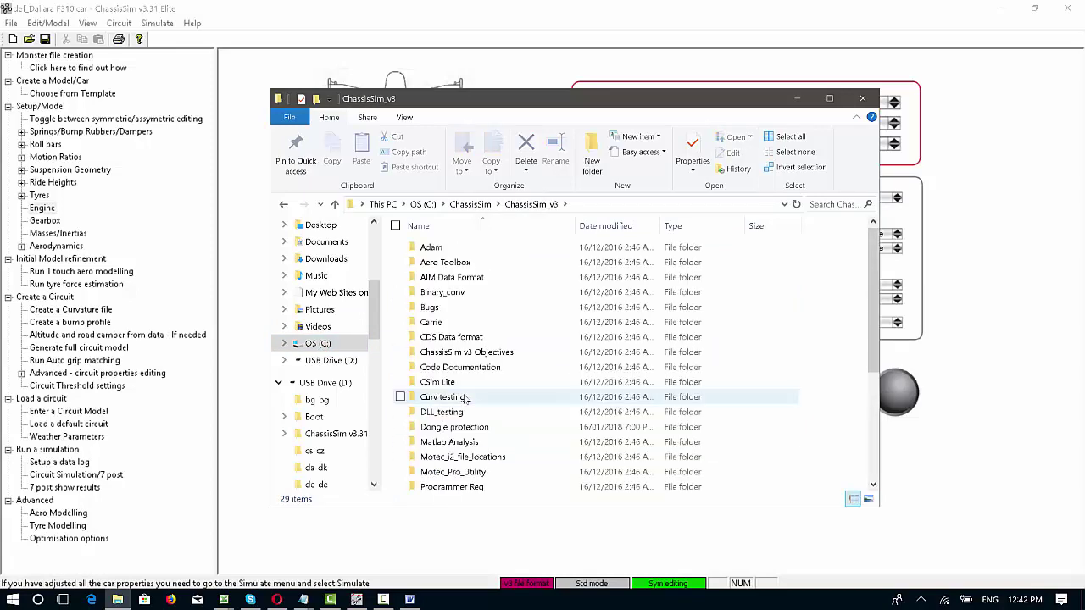
drag(878, 261, 878, 336)
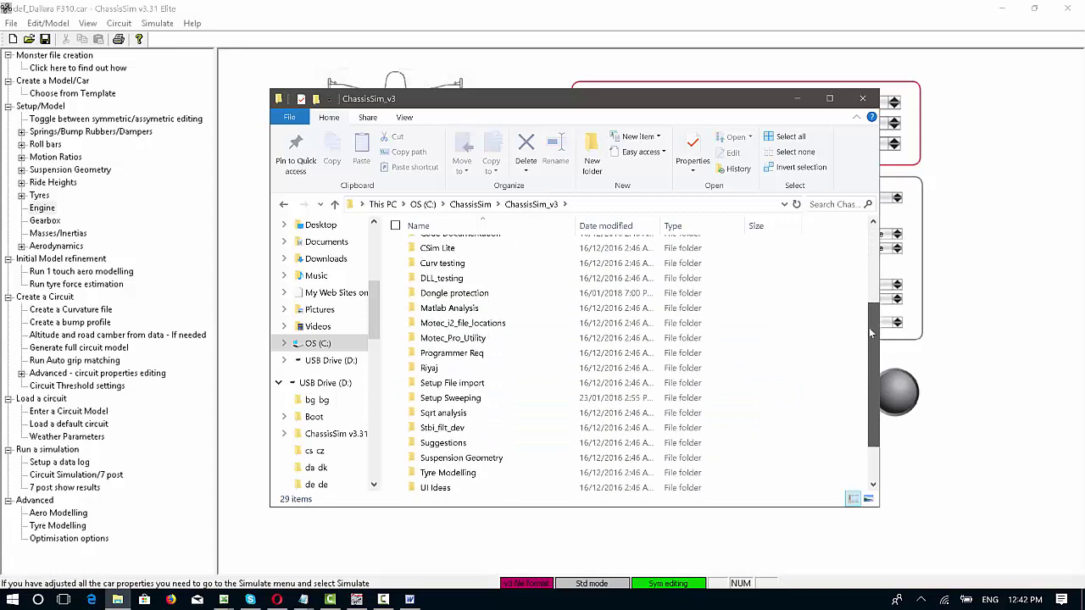
double_click(451, 400)
click(450, 252)
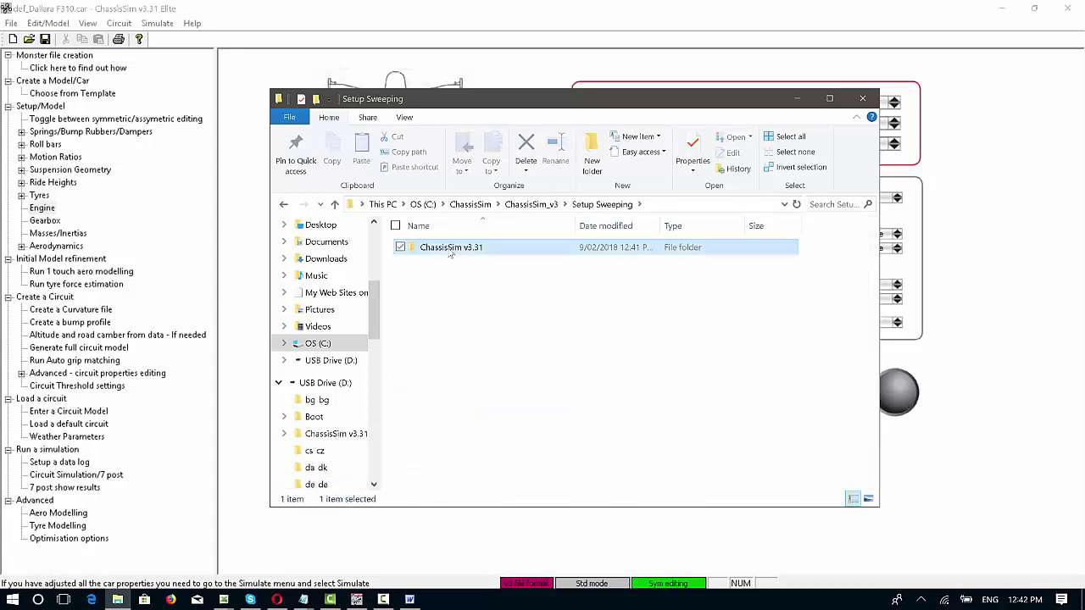
double_click(451, 249)
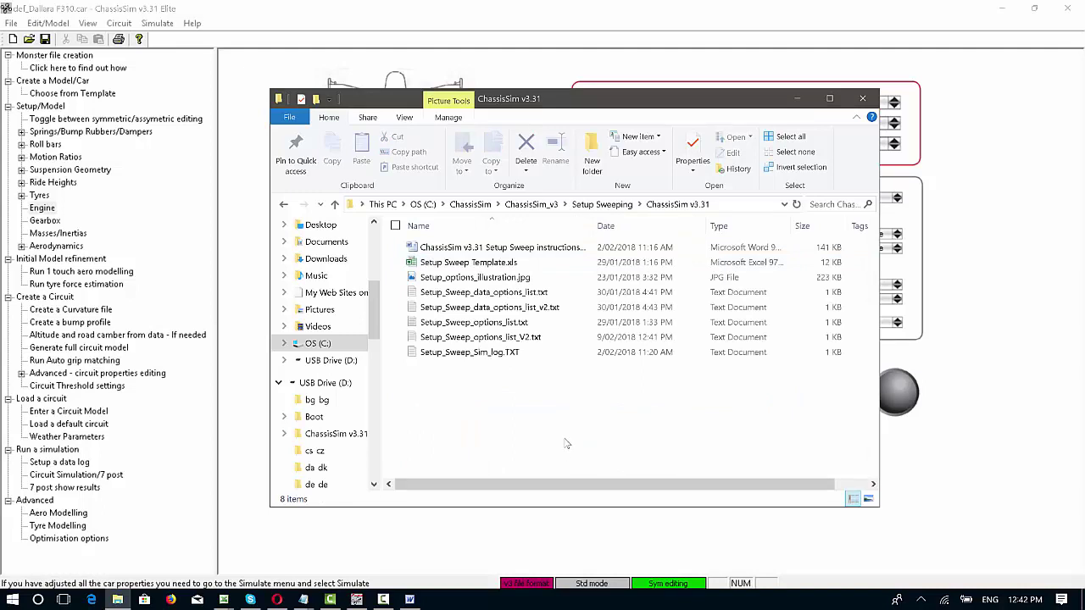
right_click(497, 314)
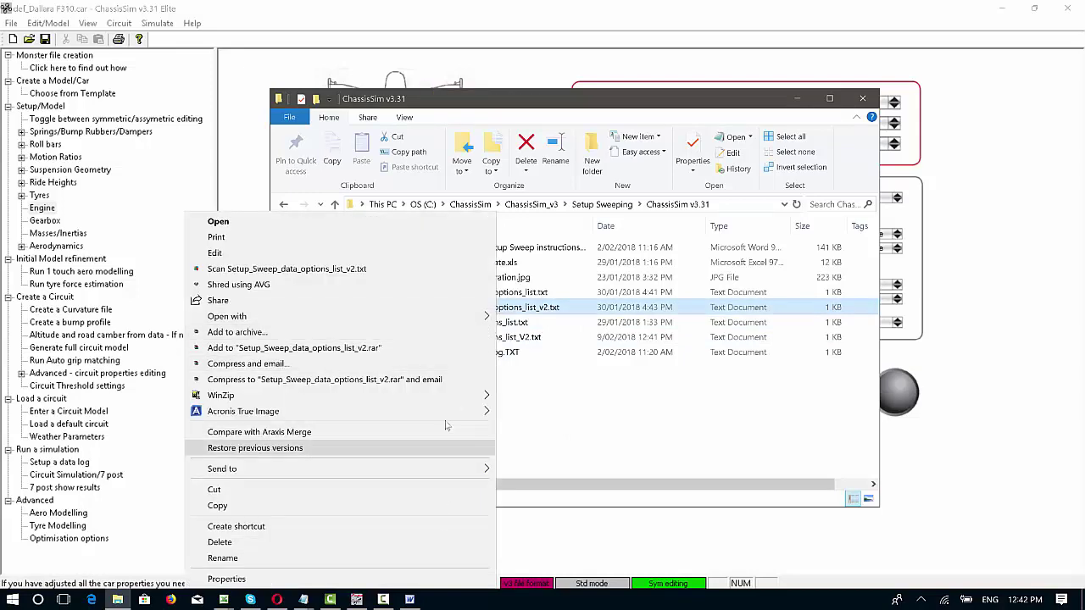
Open Setup_Sweep_data_options_list_v2.txt in Excel and widen columns A and E
mouse_move(456, 317)
click(146, 316)
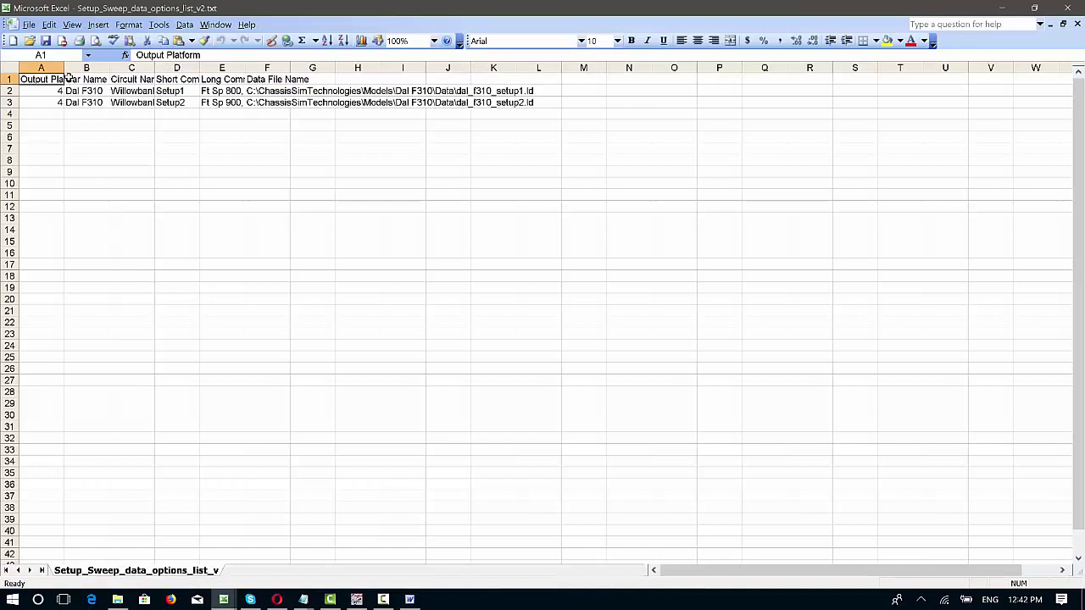
drag(62, 68, 251, 68)
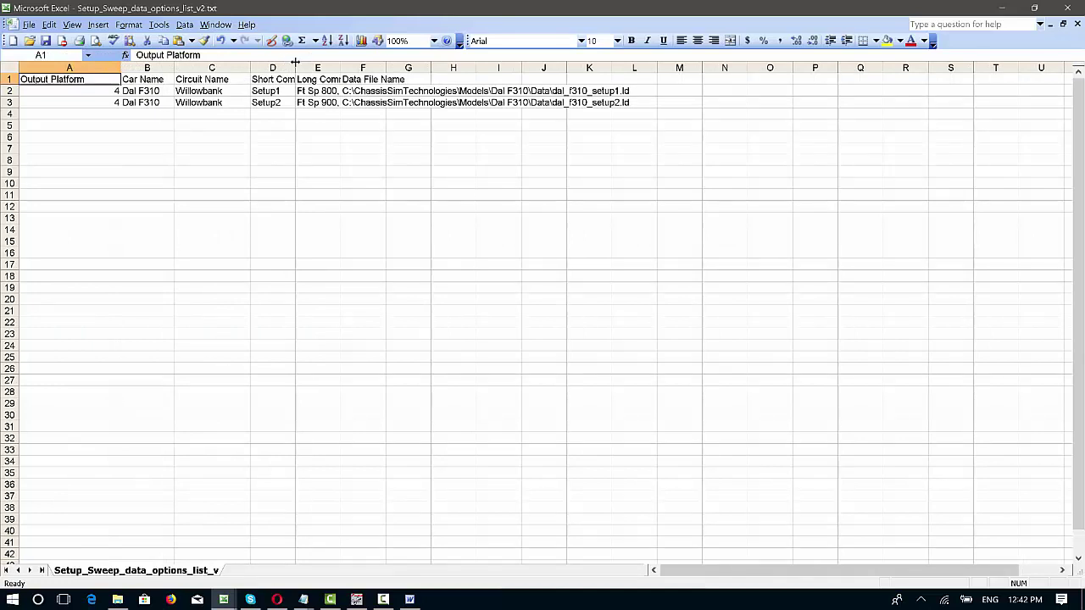
drag(342, 69, 794, 68)
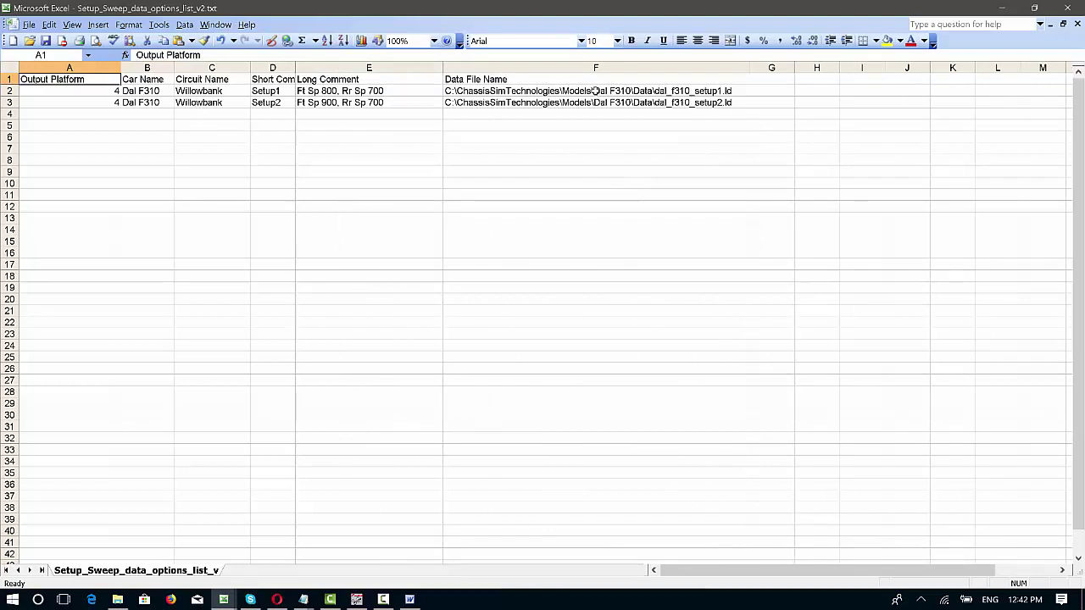
Check the Setup1 and Setup2 rows and their Output Platform values in A2 and A3
click(9, 91)
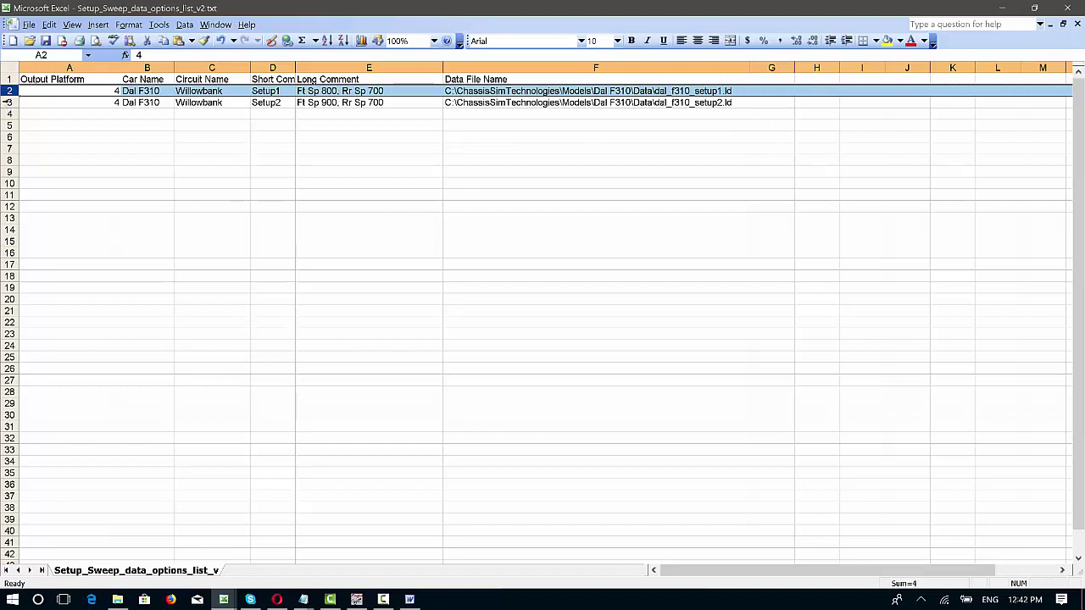
click(9, 103)
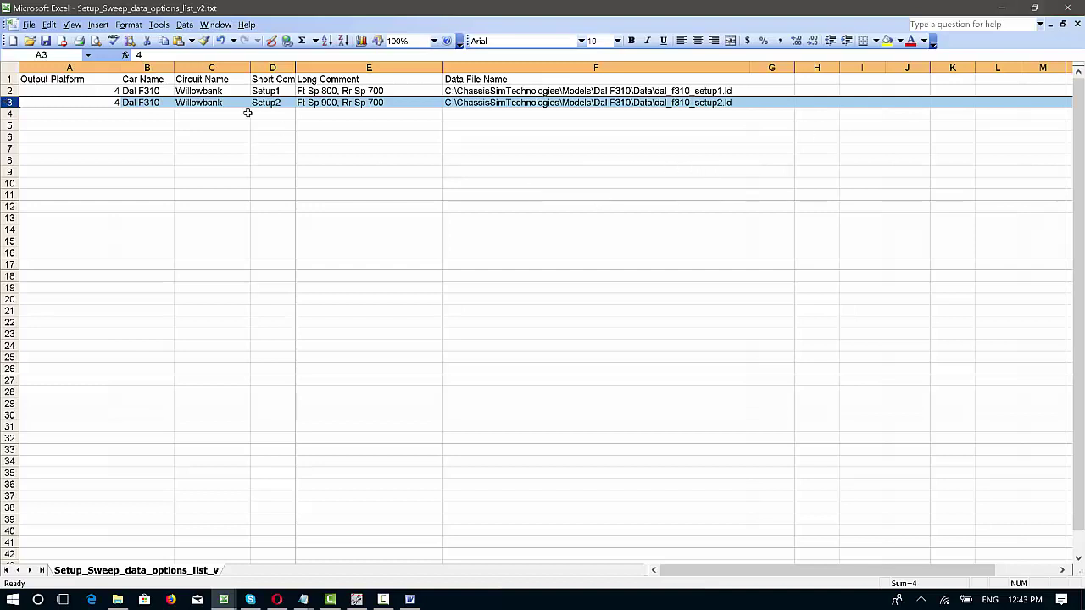
click(97, 90)
click(96, 102)
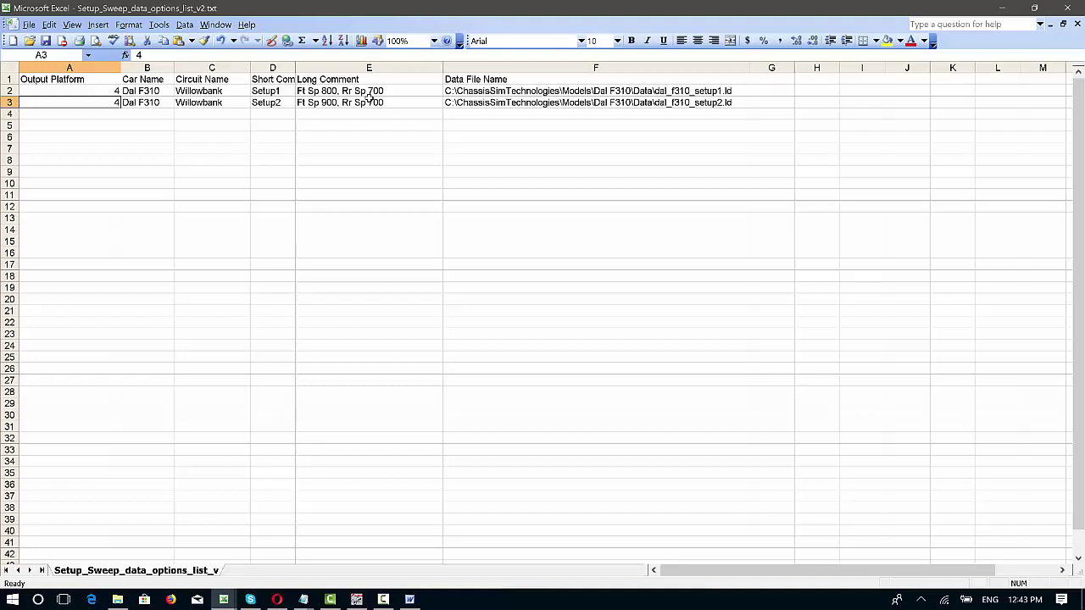
Save over Setup_Sweep_data_options_list_v2.txt as tab-delimited text, then close Excel choosing No
click(32, 25)
click(38, 73)
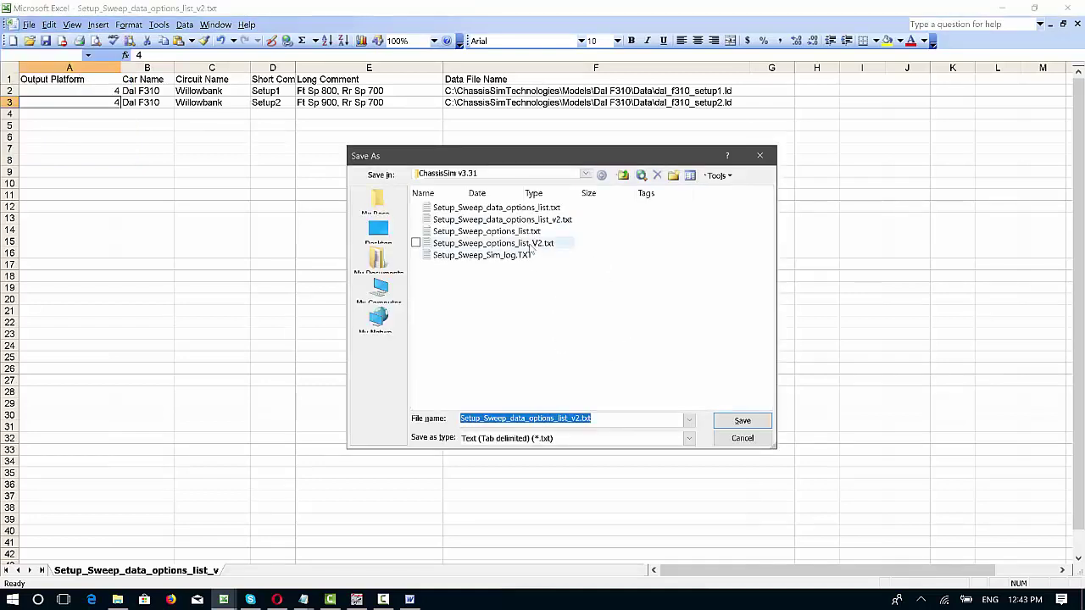
click(479, 220)
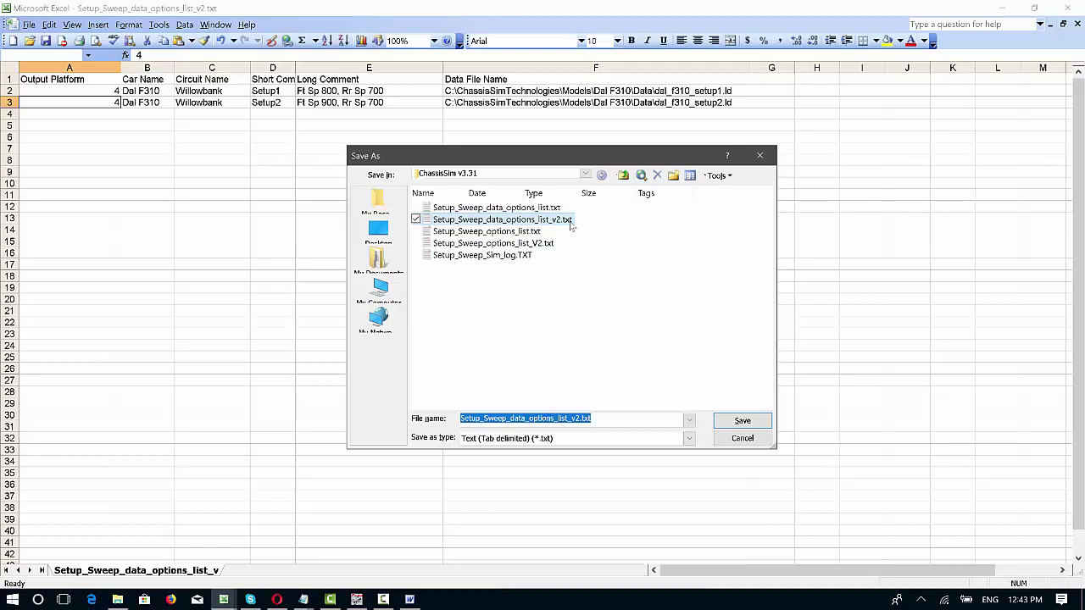
click(739, 422)
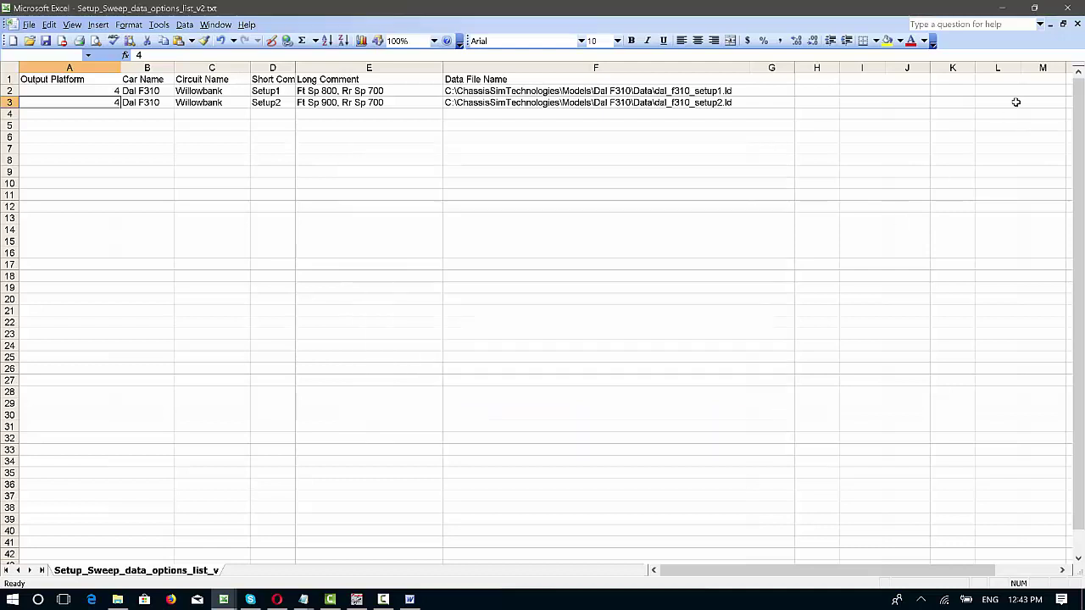
click(1073, 7)
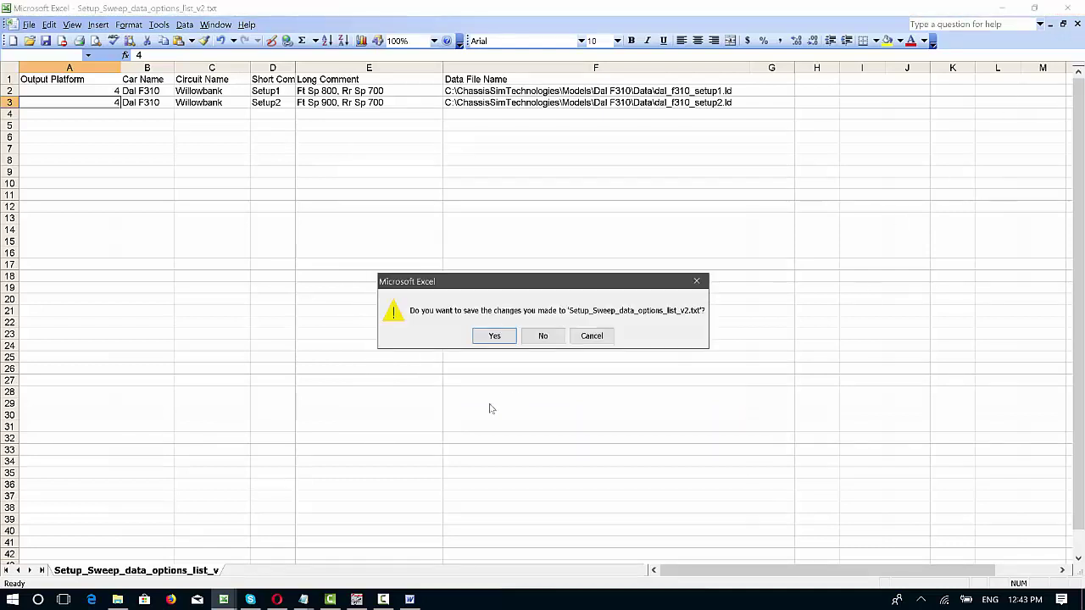
click(540, 337)
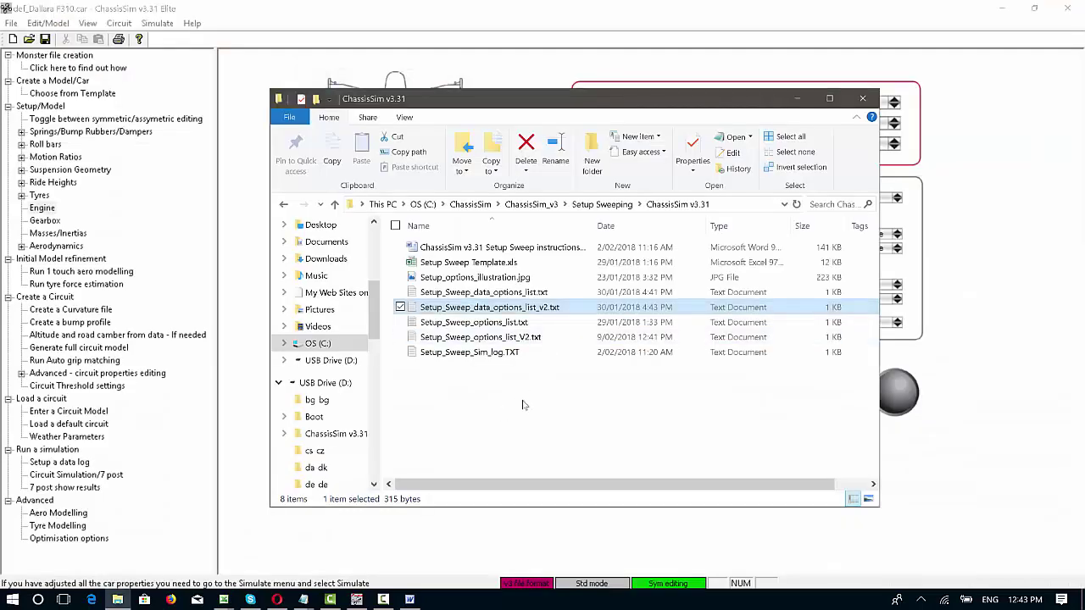
right_click(516, 308)
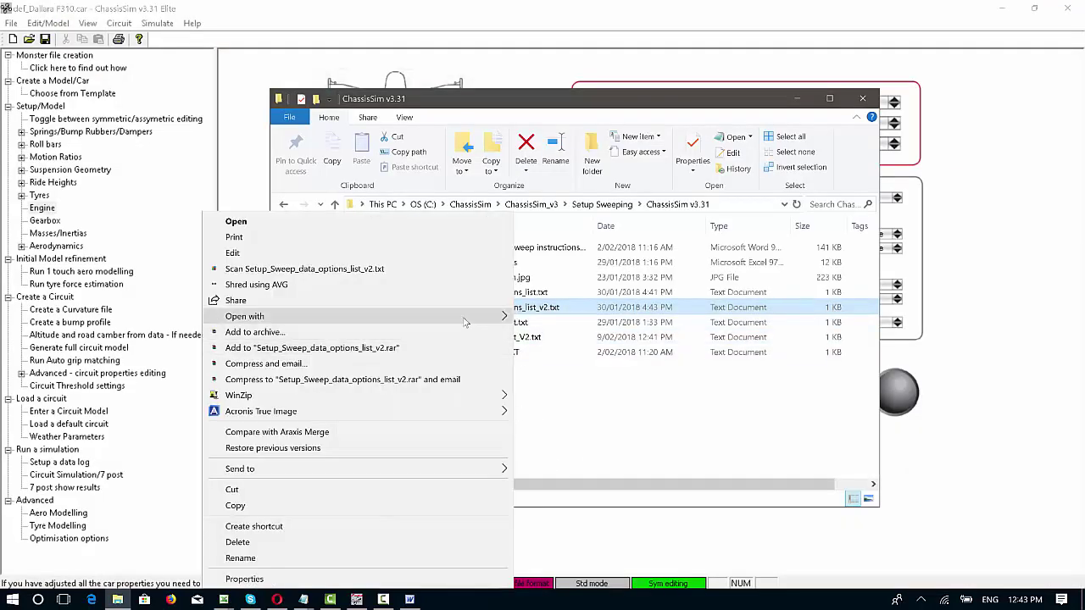
mouse_move(452, 319)
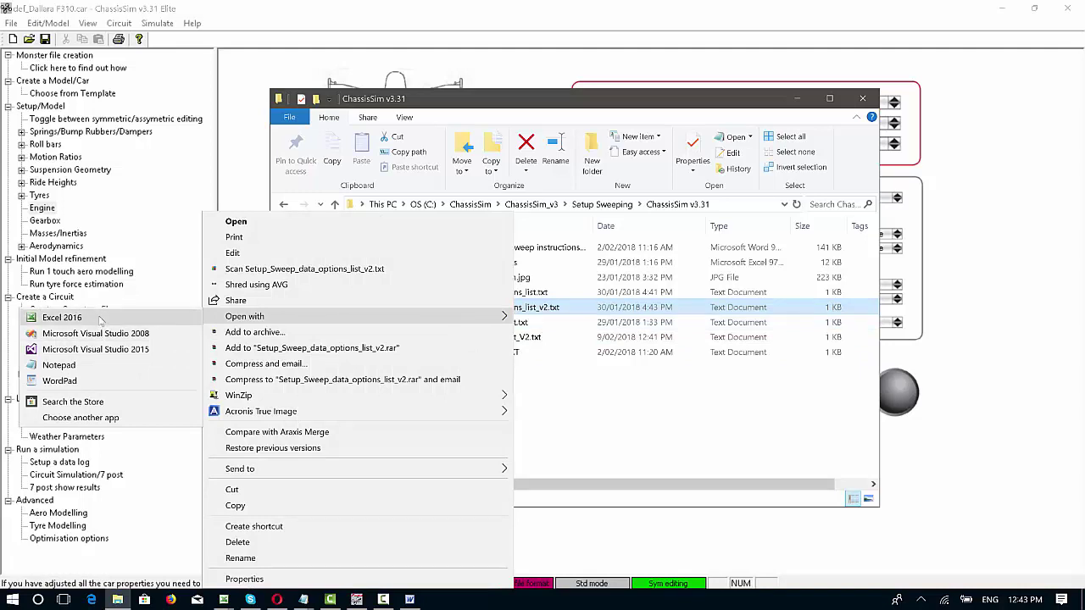
click(95, 366)
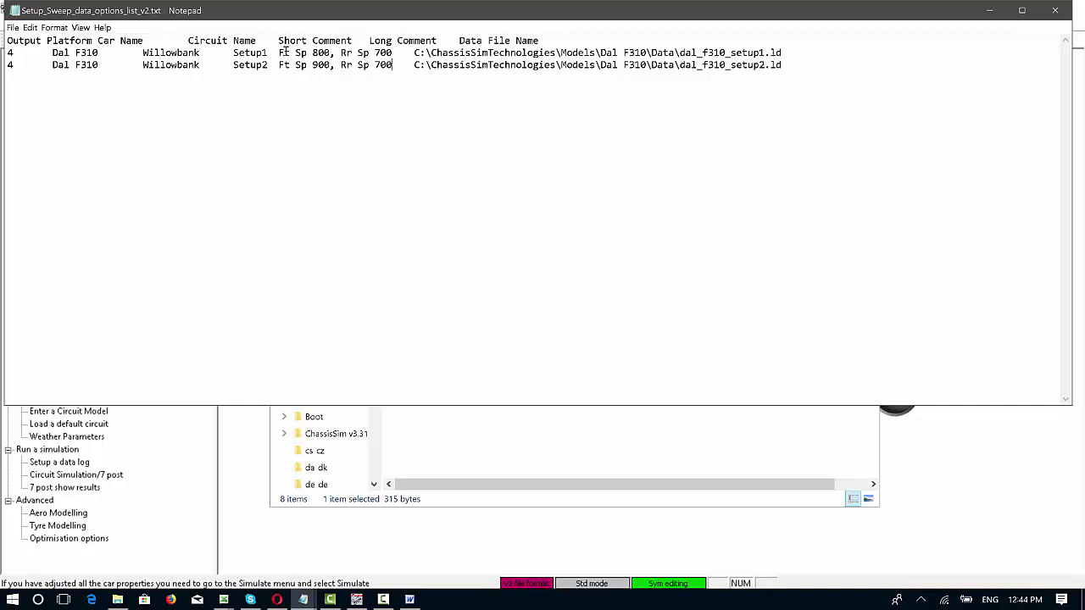
click(30, 28)
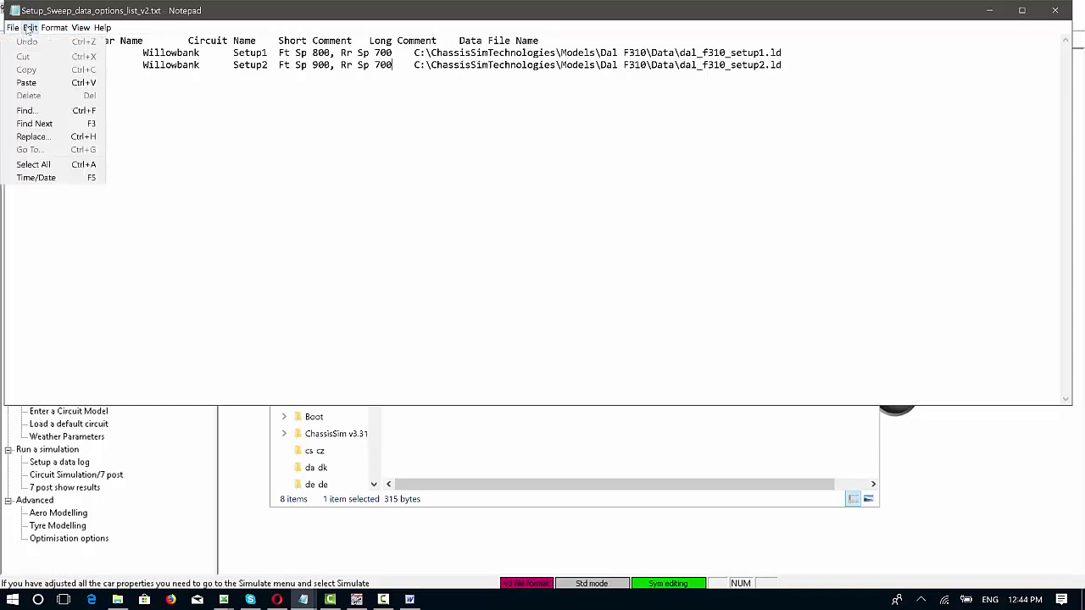
click(53, 140)
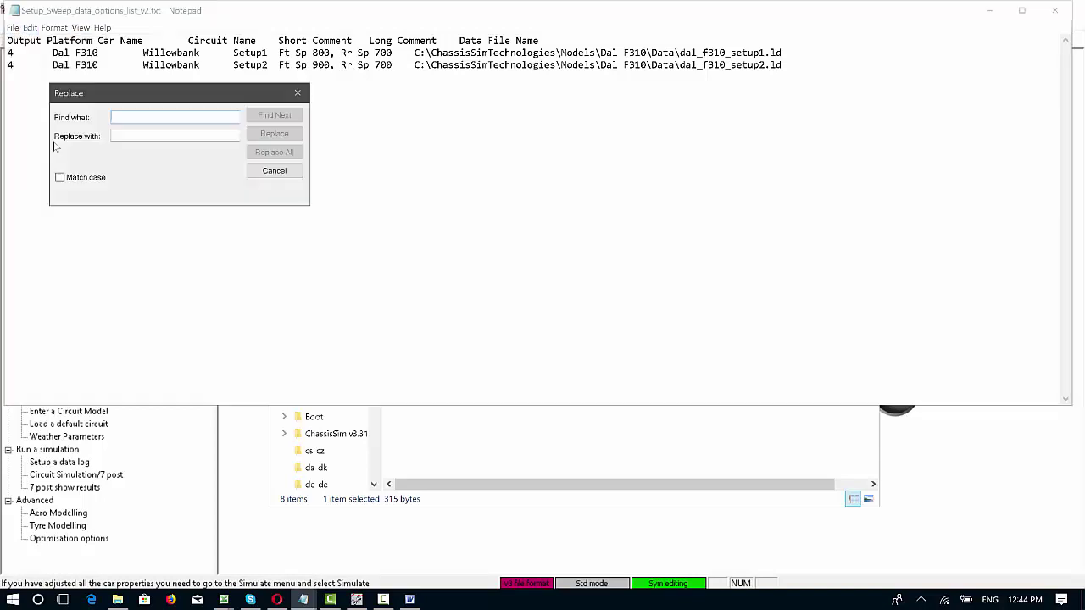
text(')
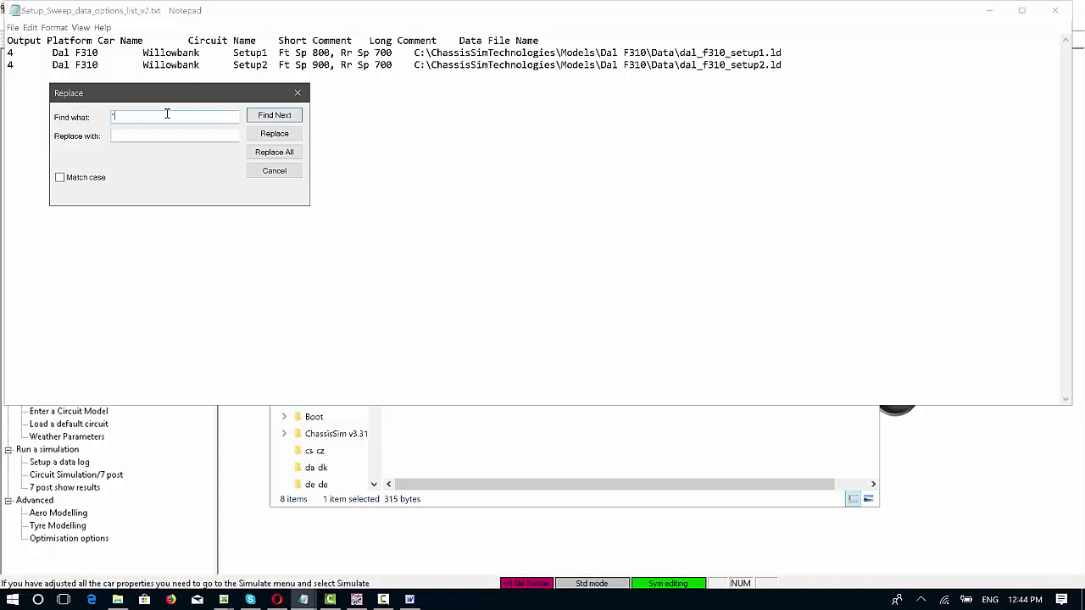
click(298, 93)
Close Notepad and set the simulation circuit to Willowbank in the Circuit Wizard
click(1056, 11)
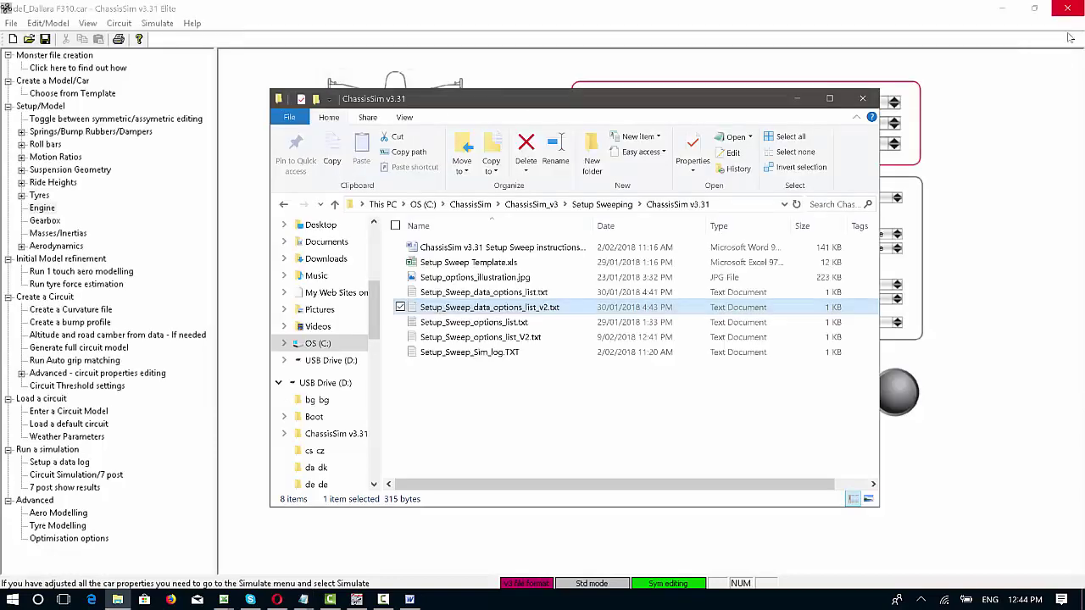
click(797, 99)
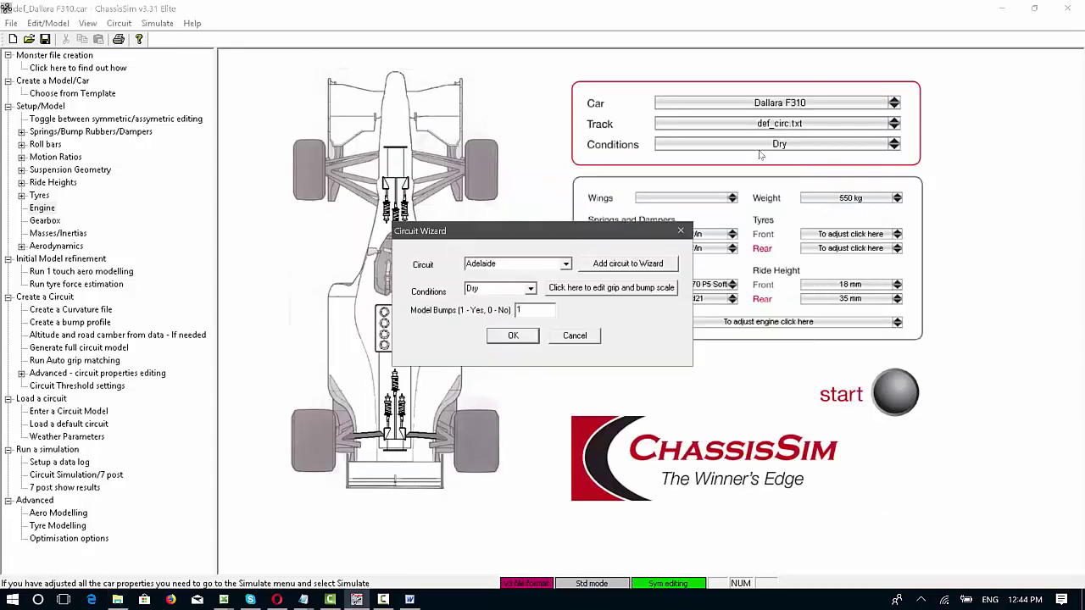
click(766, 144)
click(566, 264)
scroll(513, 339, down, 2)
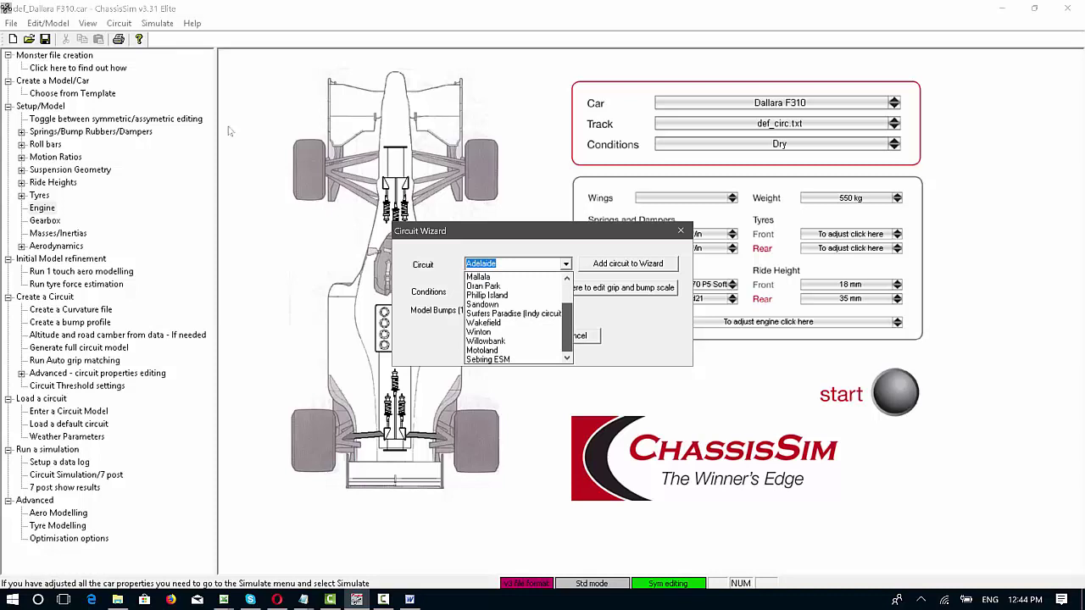
click(513, 342)
click(530, 338)
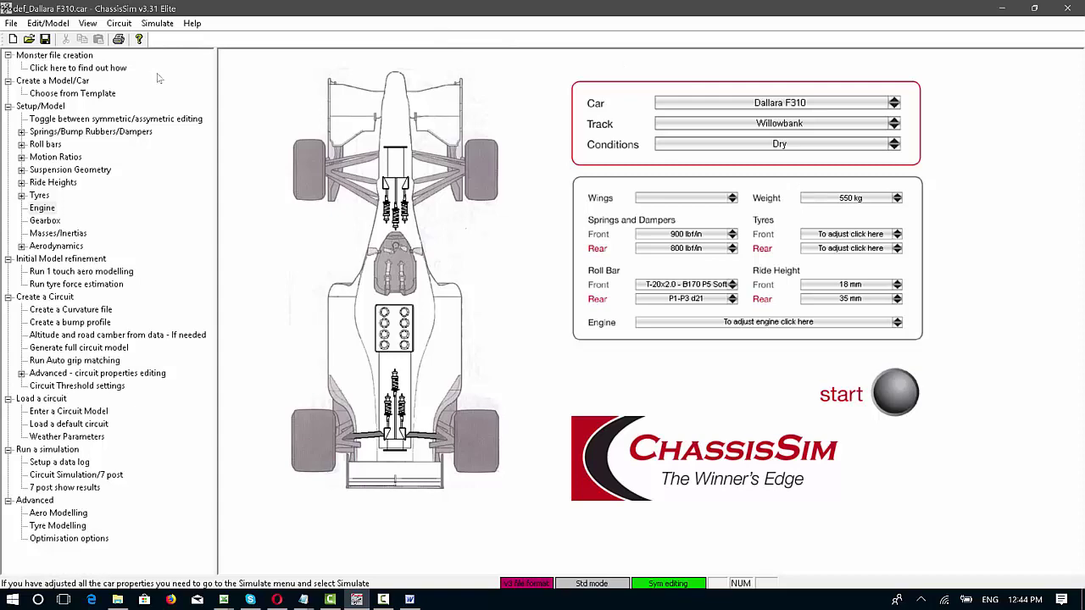
Review Willowbank's Circuit Data without changes and bring up the Simulate commands
click(119, 23)
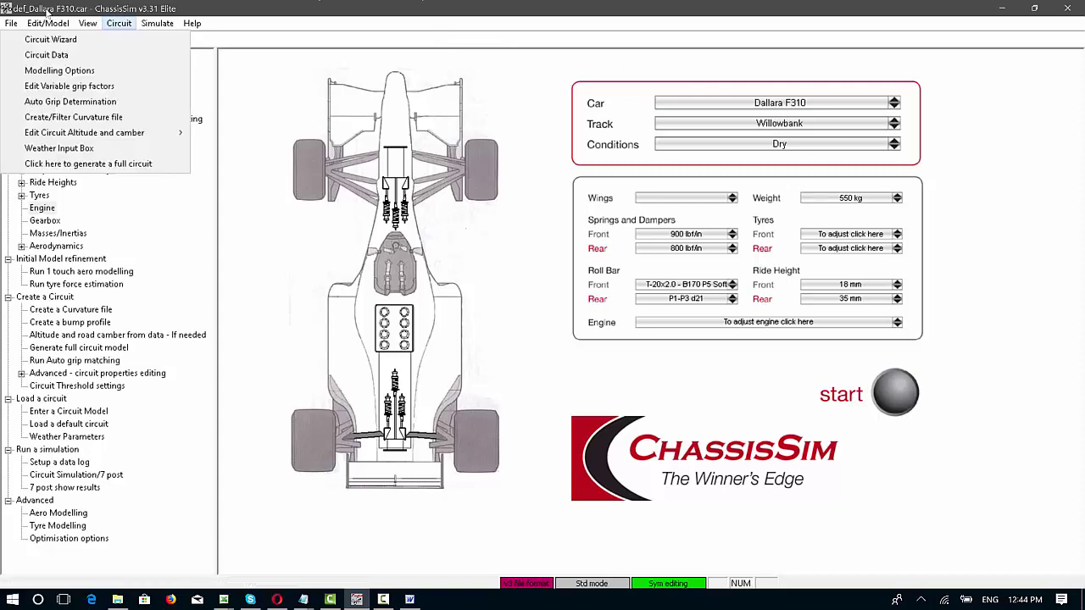
click(99, 56)
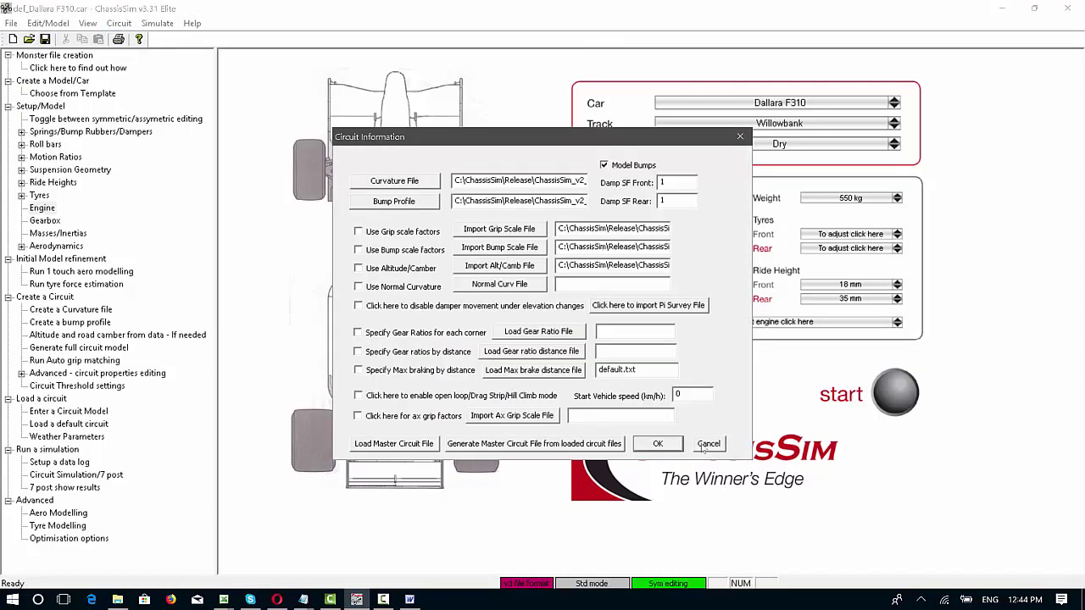
click(707, 444)
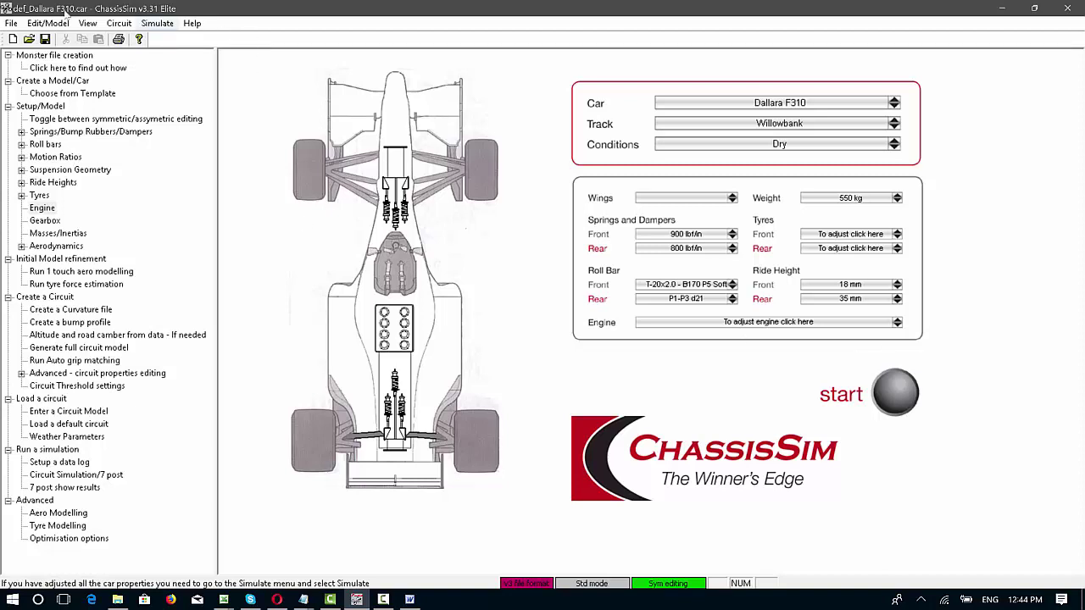
click(159, 25)
Set the sweep's setup parameters file from C:\ChassisSim\ChassisSim_v3\Setup Sweeping\ChassisSim v3.31
click(143, 224)
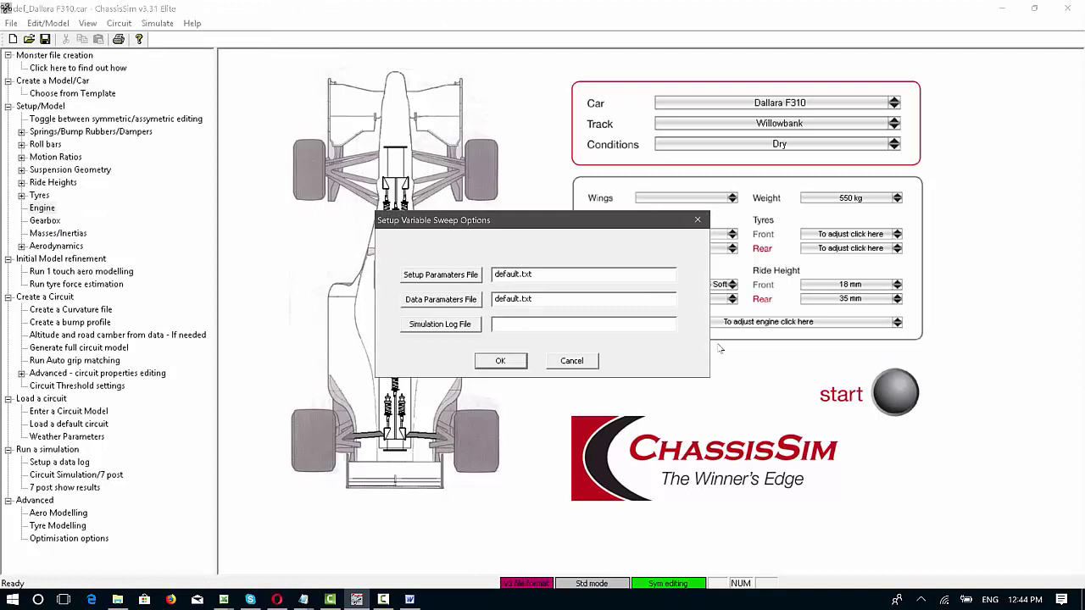
click(455, 278)
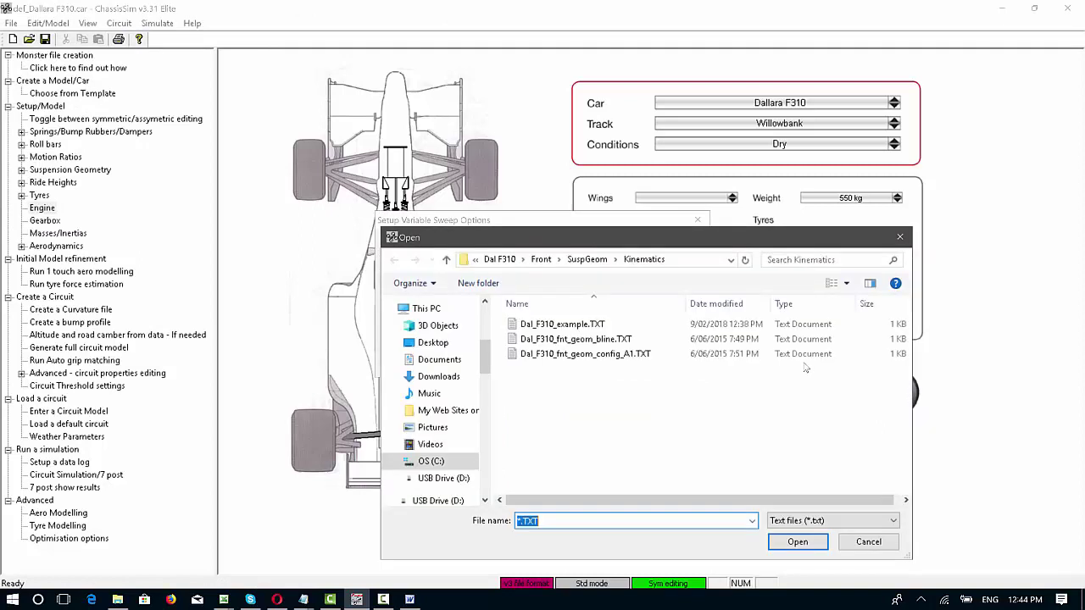
click(430, 461)
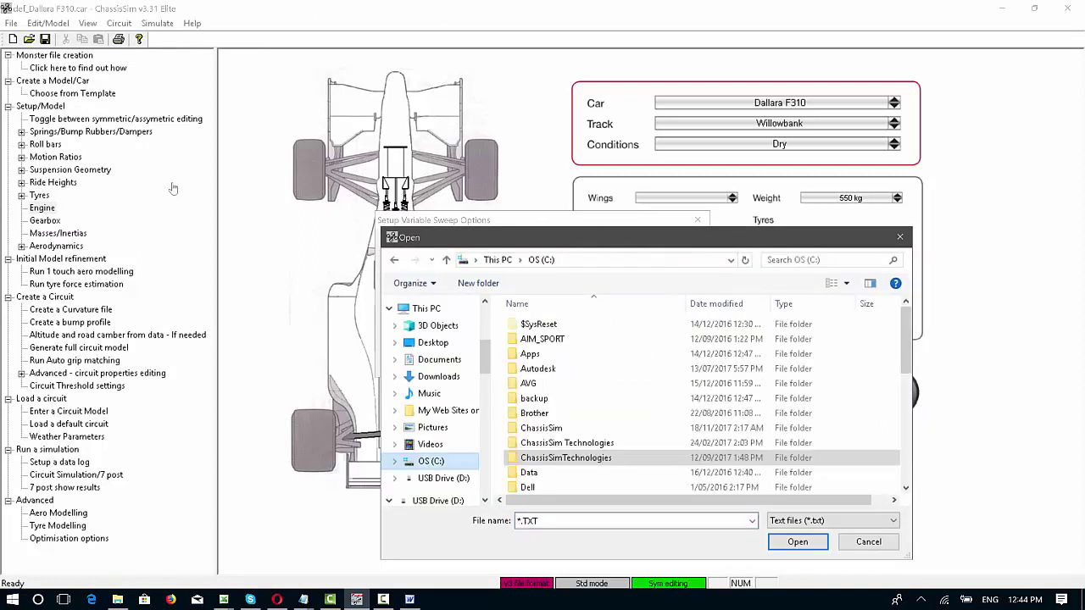
double_click(748, 428)
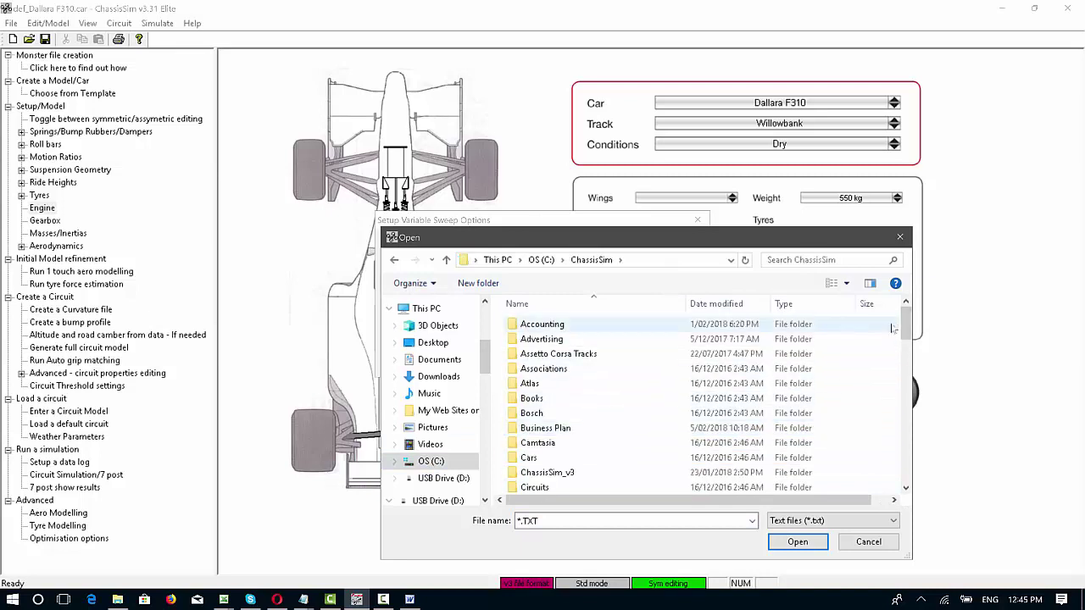
scroll(607, 406, down, 2)
double_click(607, 406)
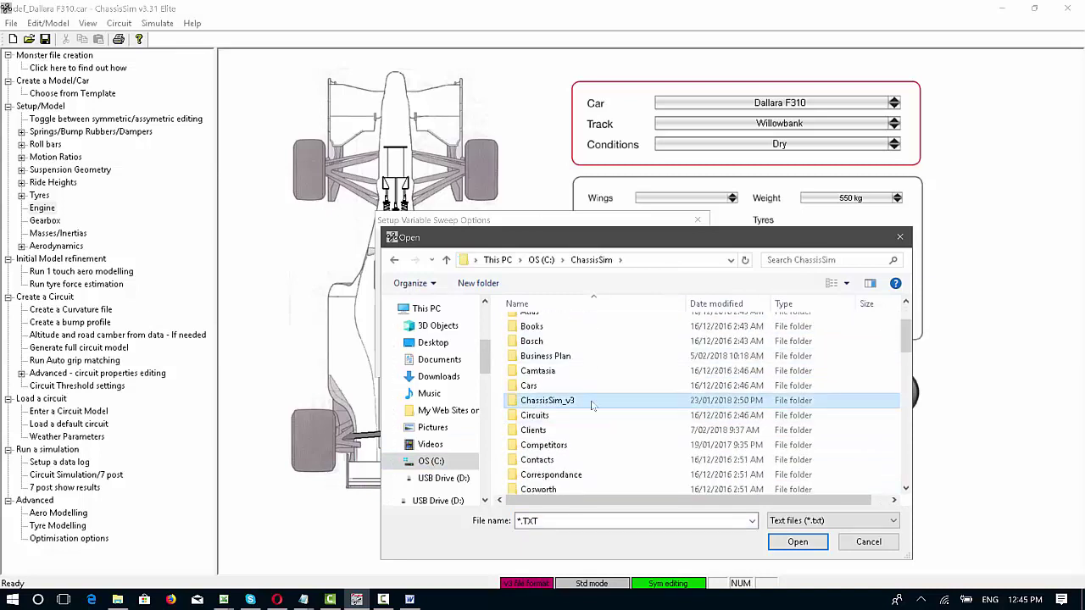
drag(903, 345, 903, 423)
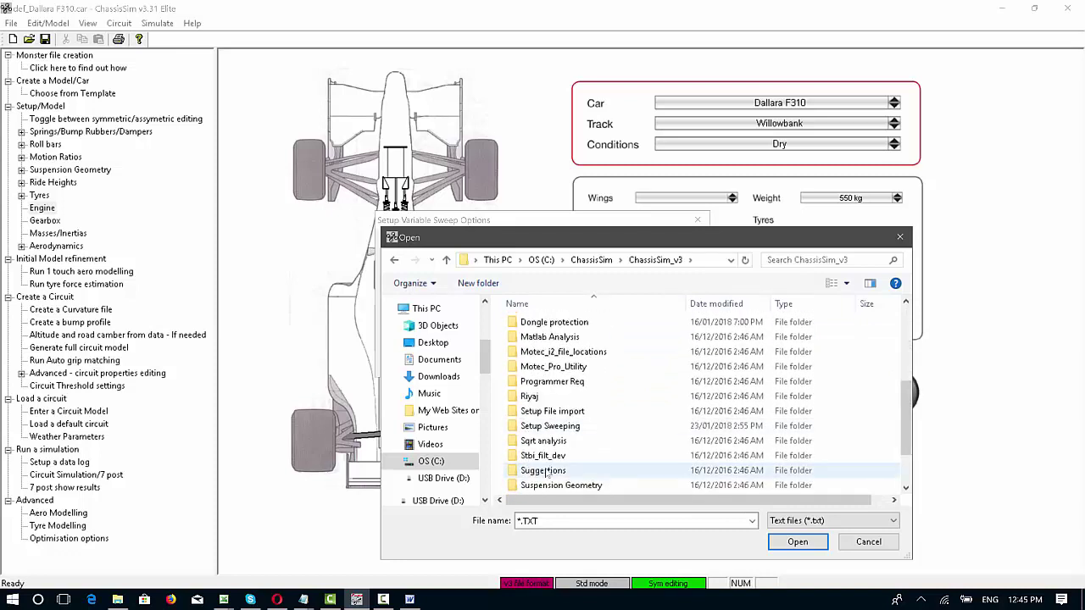
click(564, 425)
double_click(551, 426)
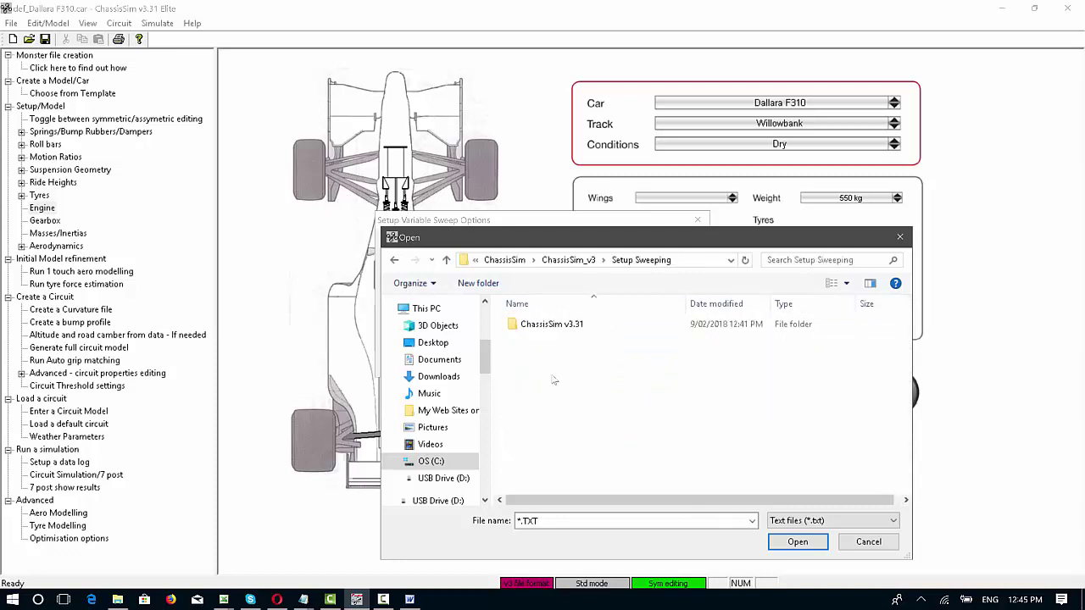
double_click(552, 329)
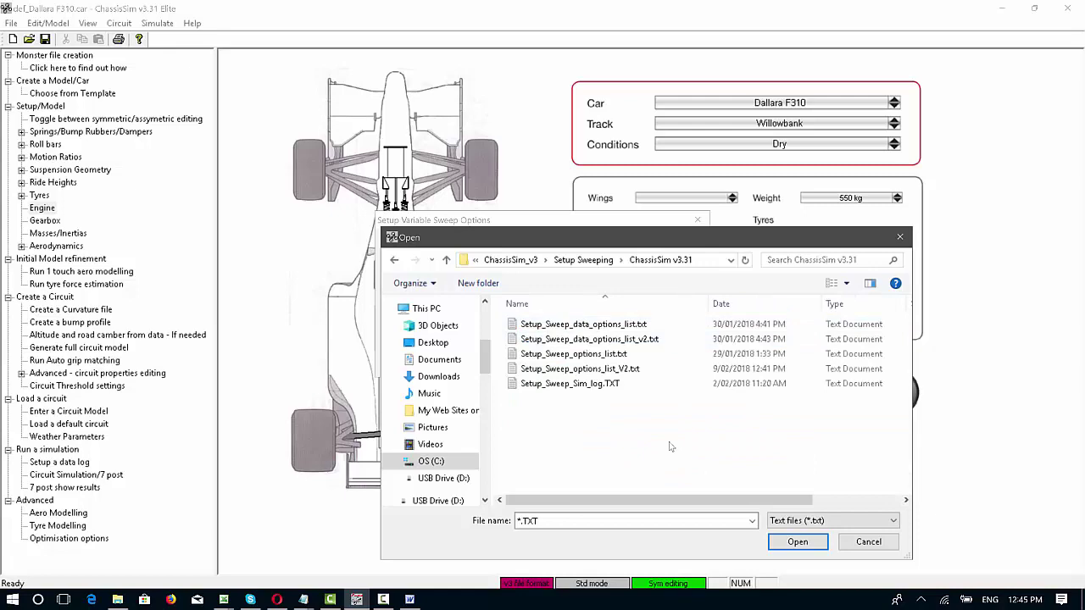
double_click(628, 368)
Use Setup_Sweep_data_options_list_v2.txt as data parameters and Setup_Sweep_Sim_log.TXT as the simulation log
click(443, 304)
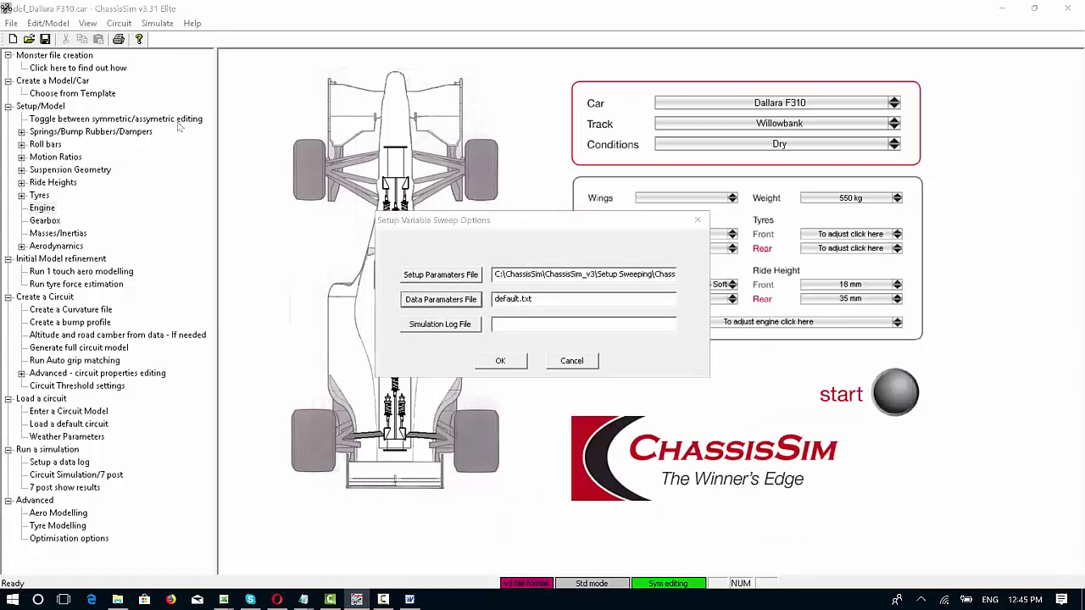
double_click(610, 339)
click(440, 324)
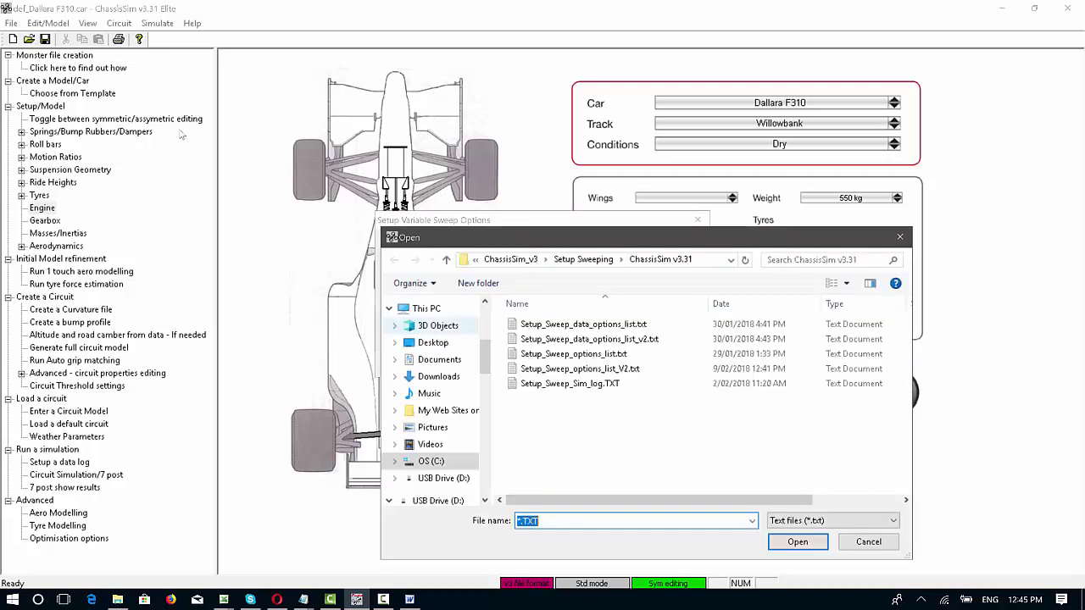
click(570, 384)
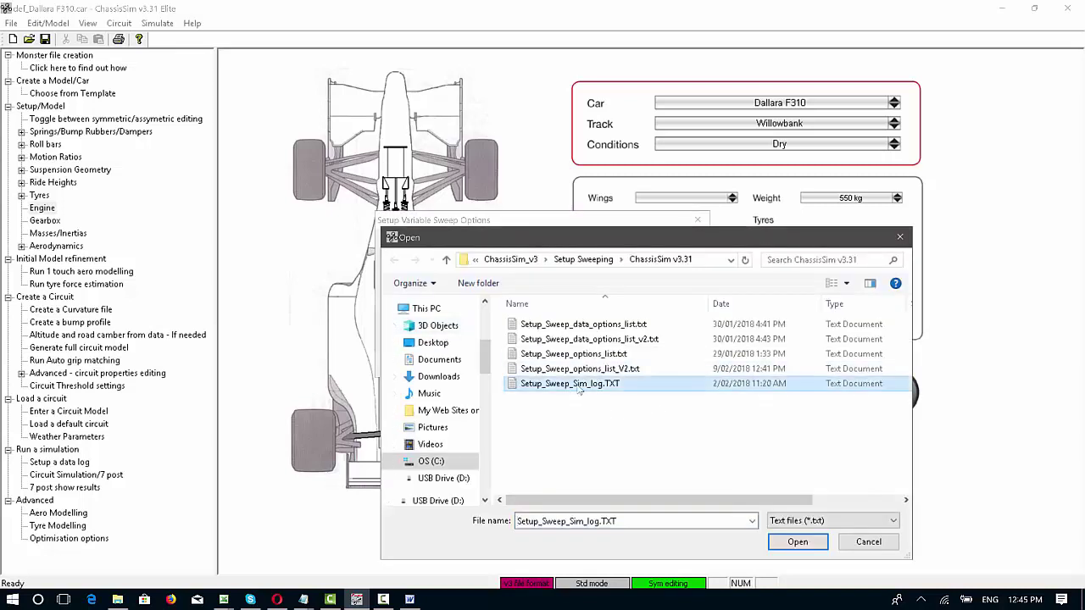
double_click(603, 384)
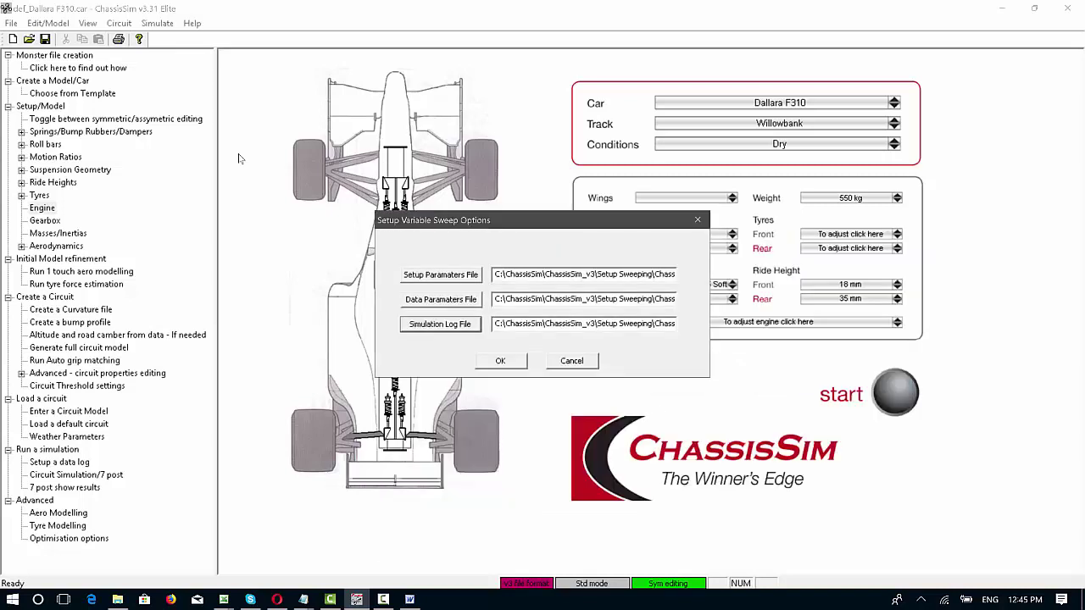
Start the setup sweep and dismiss the 'Setup Sweep Complete!' message when it finishes
click(499, 361)
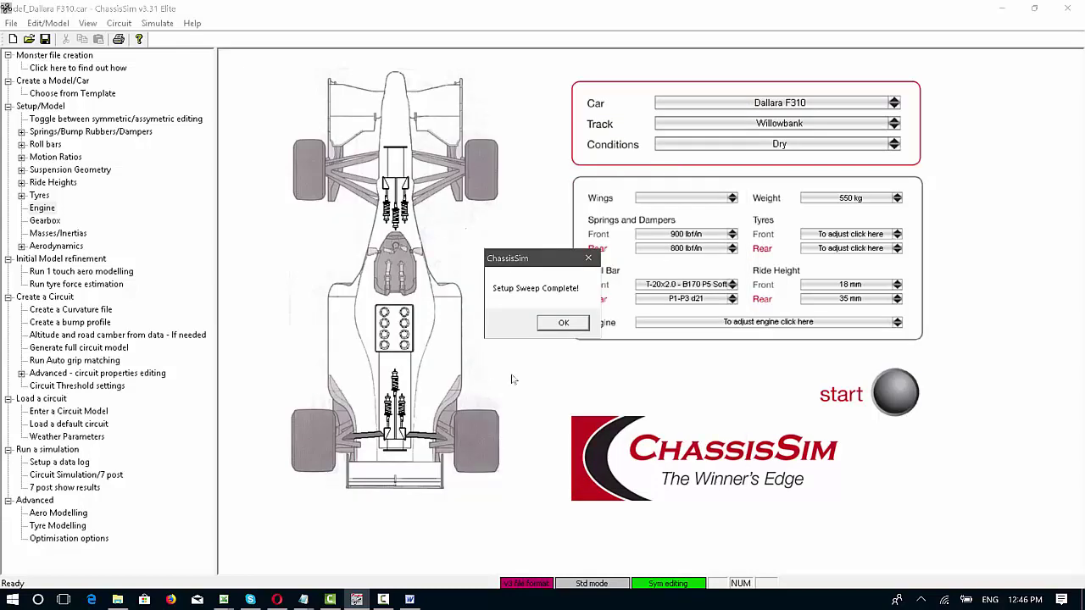
click(568, 325)
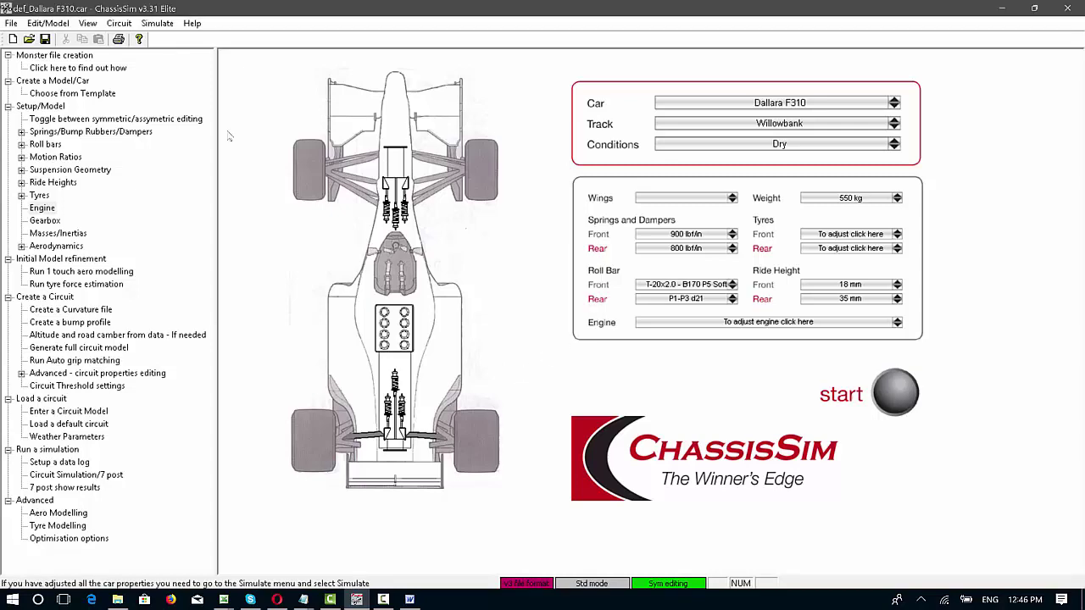
Open Setup_Sweep_Sim_log.TXT from the ChassisSim v3.31 folder in Excel using Open with
mouse_move(117, 600)
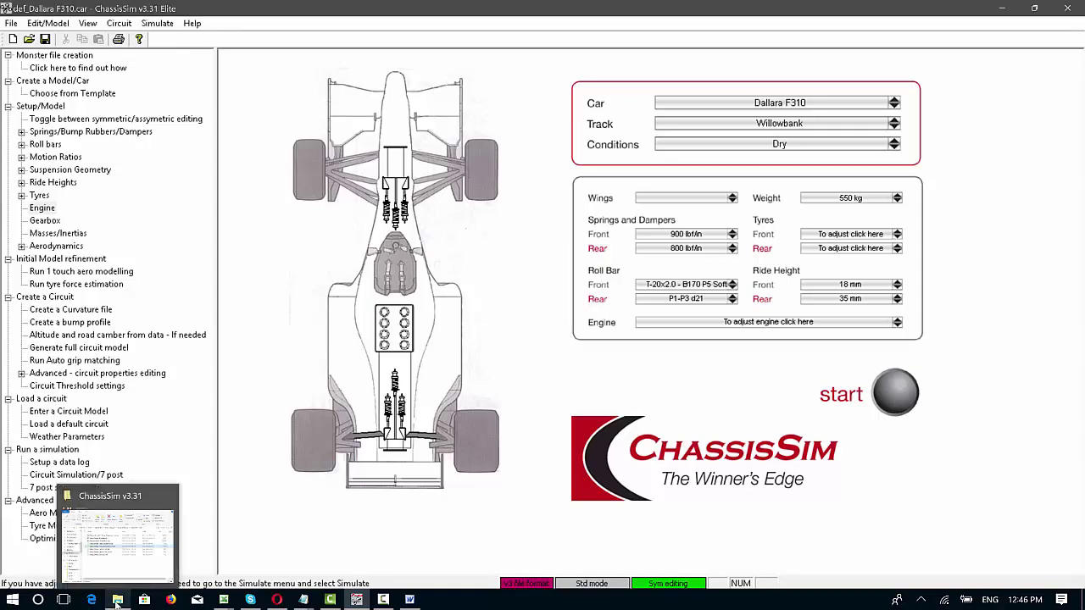
click(118, 543)
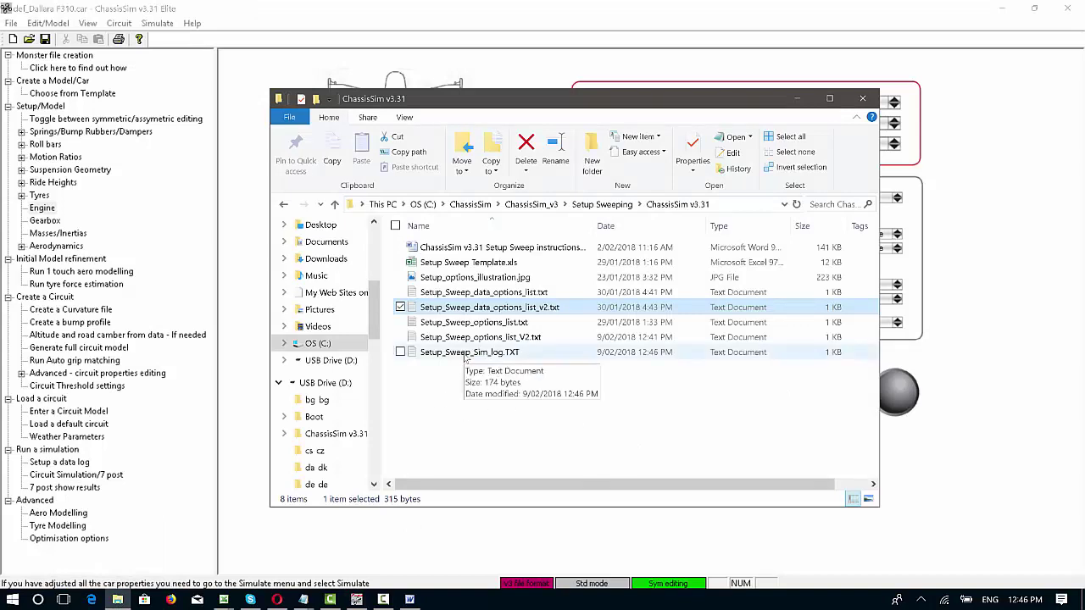
click(496, 355)
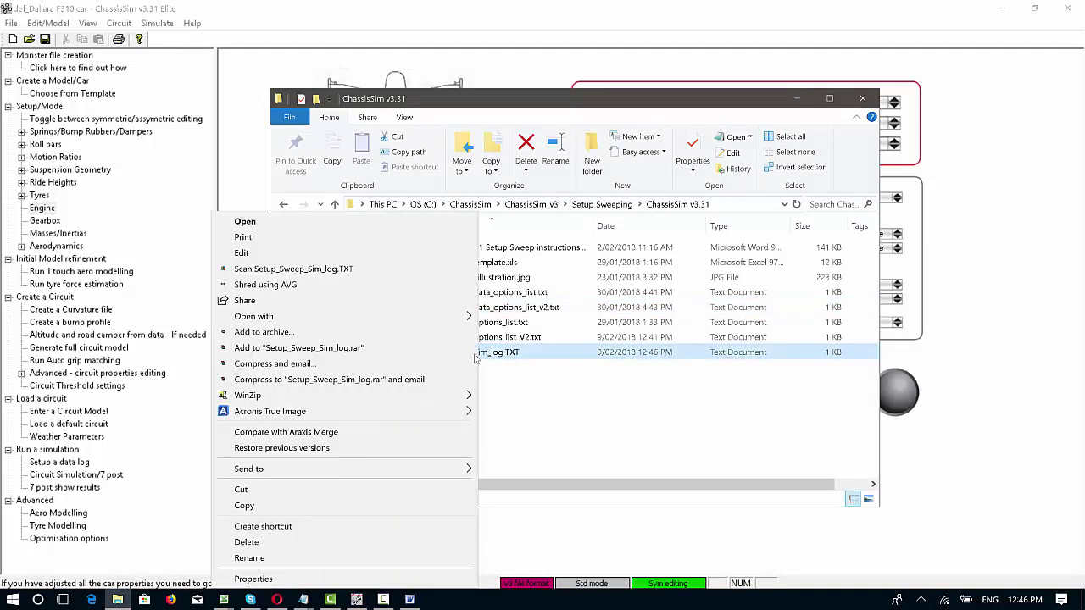
right_click(482, 354)
mouse_move(409, 317)
click(115, 319)
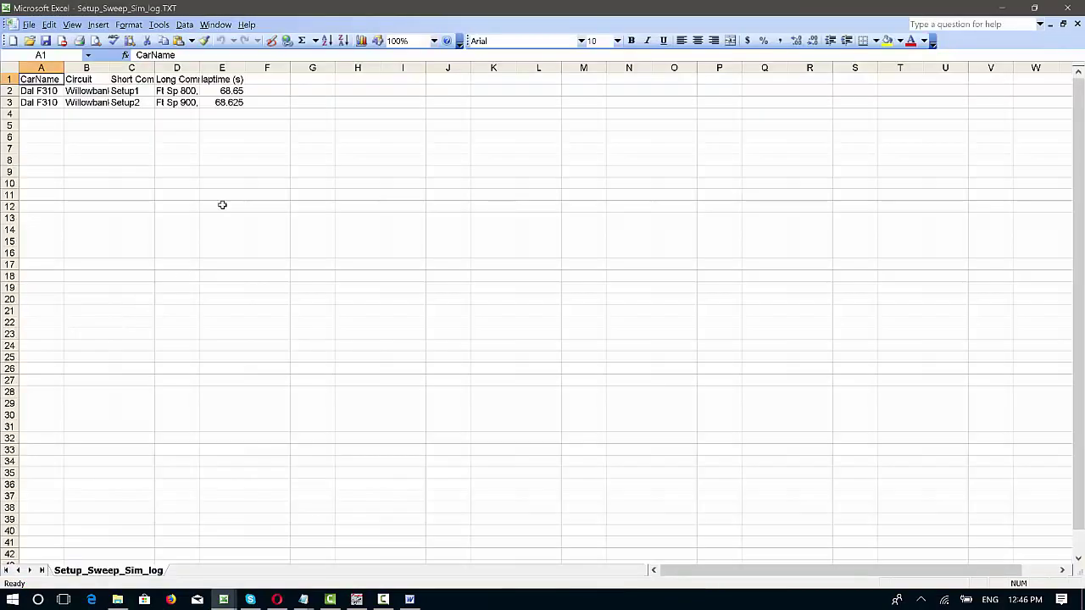
Widen column A to read lap times 68.649998 and 68.624998, then close Excel without saving
drag(68, 71, 558, 70)
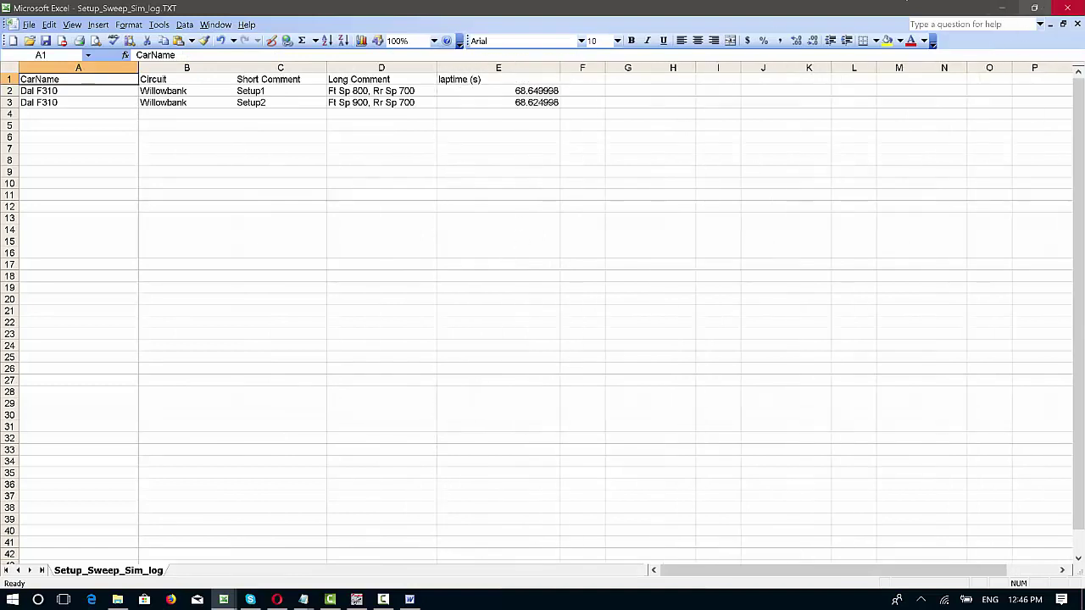
click(1069, 9)
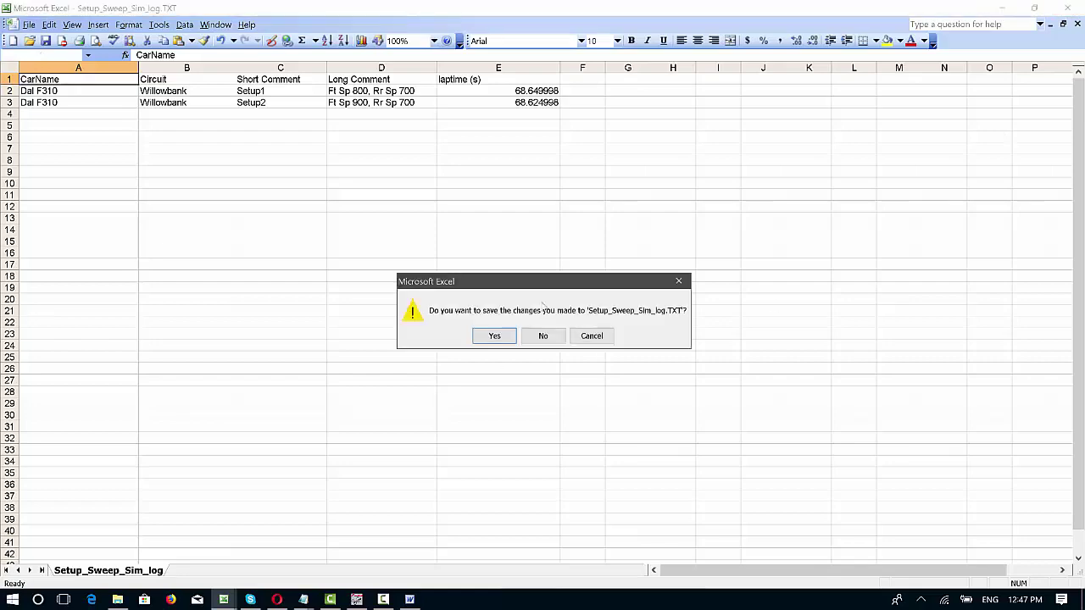
click(543, 337)
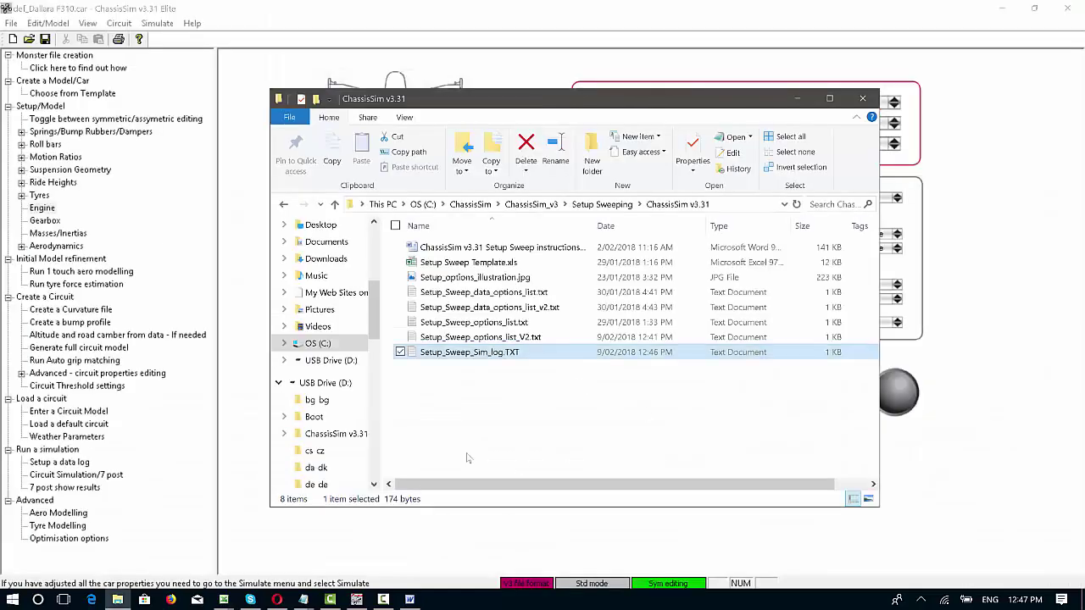
Browse from the C drive into a ChassisSimTechnologies Dal F310 Data folder, then back up to ChassisSimTechnologies
click(443, 205)
click(433, 206)
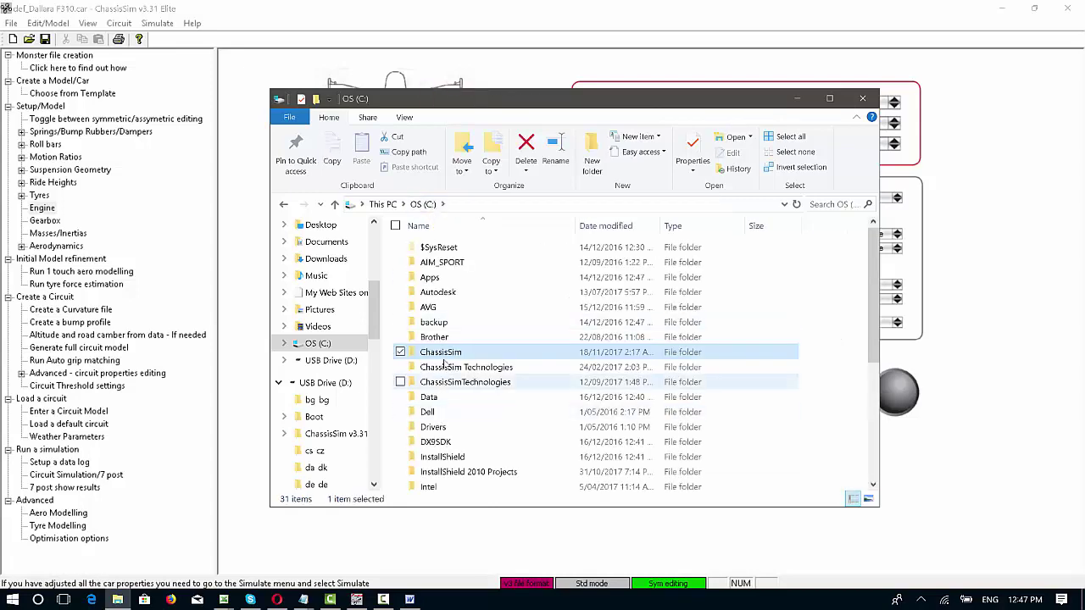
double_click(455, 382)
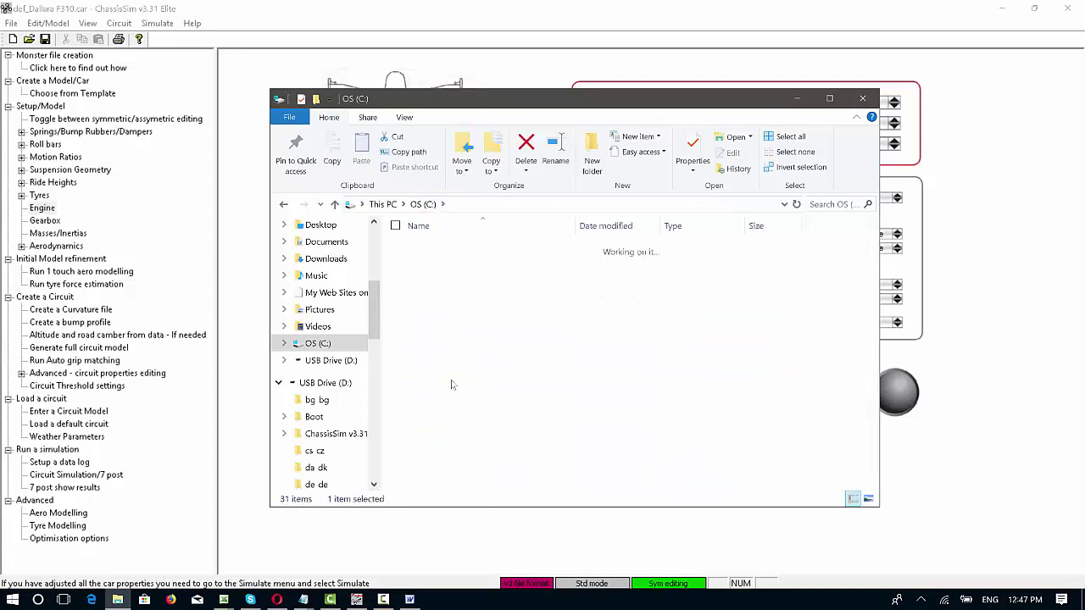
double_click(436, 291)
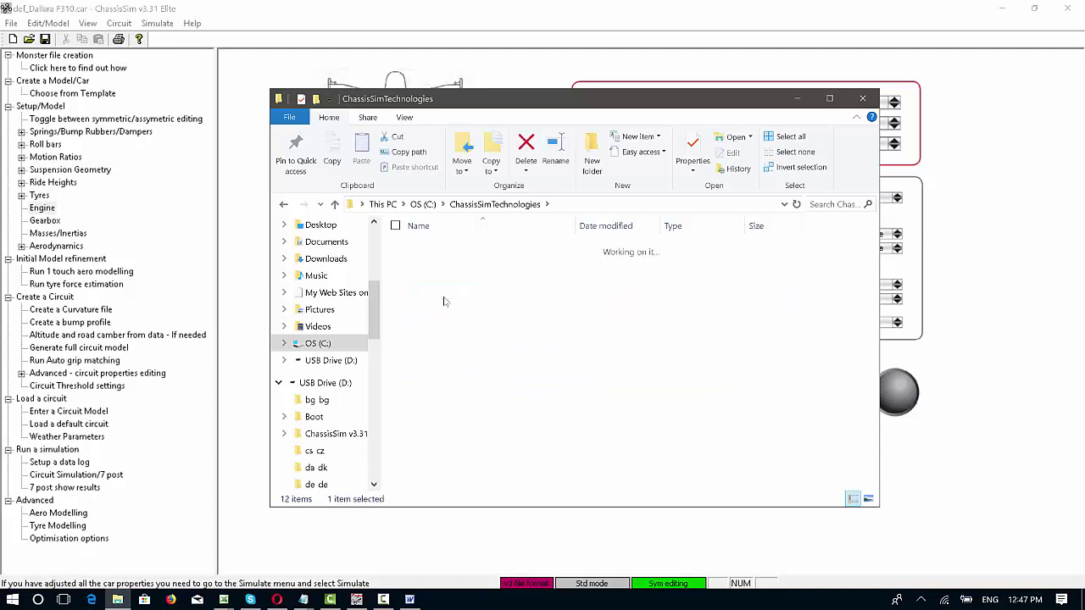
double_click(432, 268)
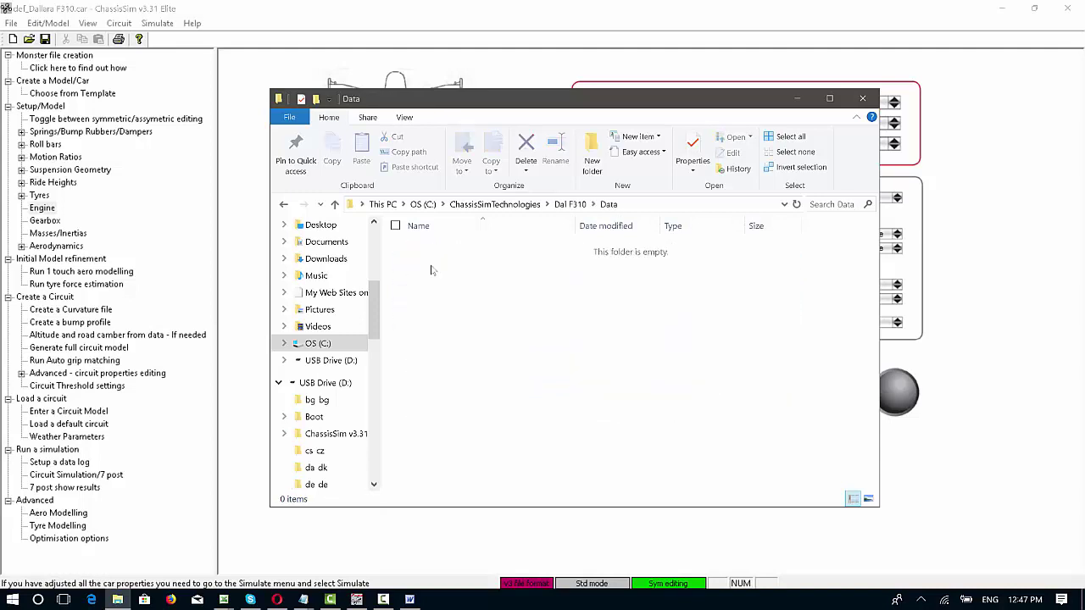
click(566, 204)
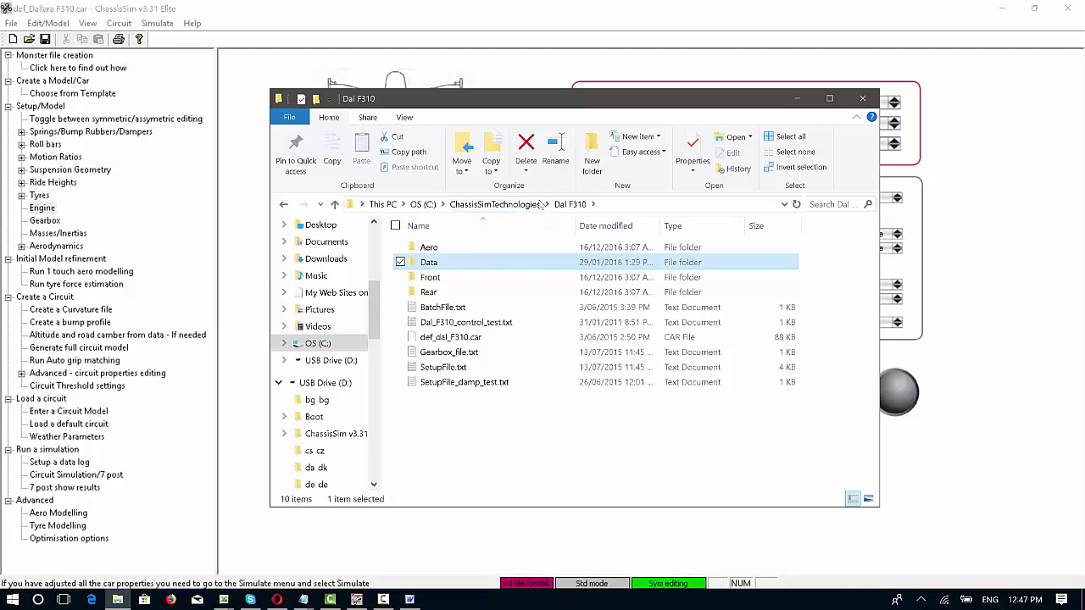
click(524, 205)
Open Models\Dal F310\Data, select dal_f310_setup1.ld and dal_f310_setup2.ld, and minimise the window
double_click(439, 308)
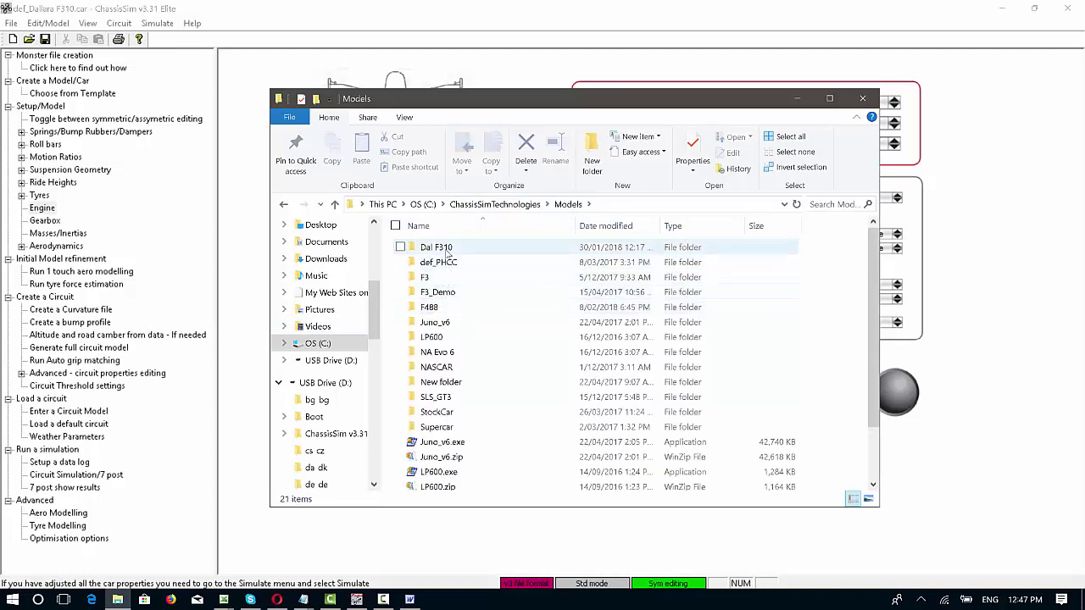
double_click(436, 247)
double_click(445, 265)
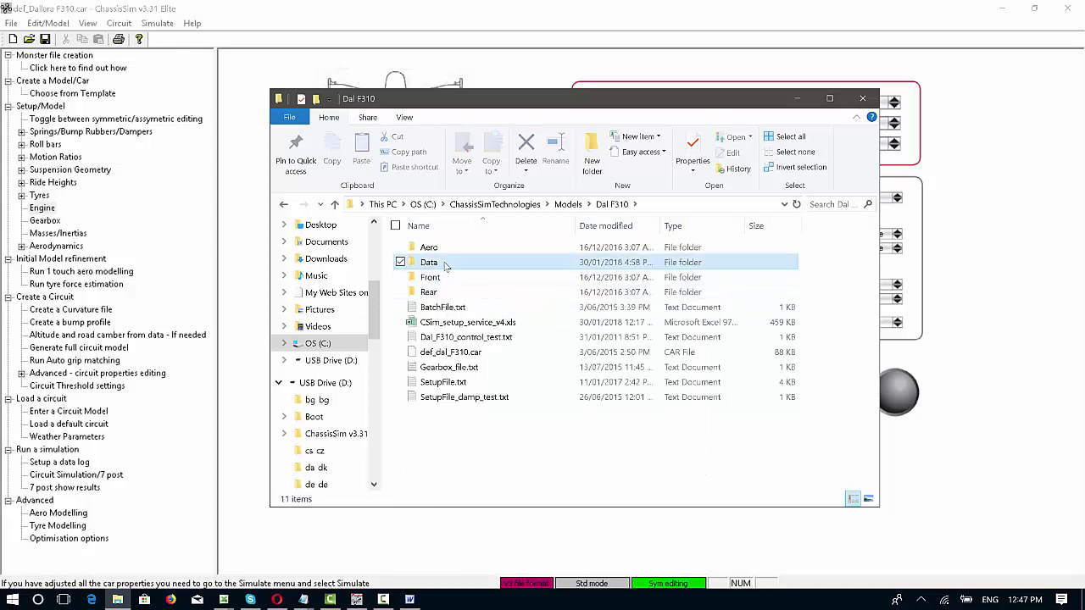
click(475, 248)
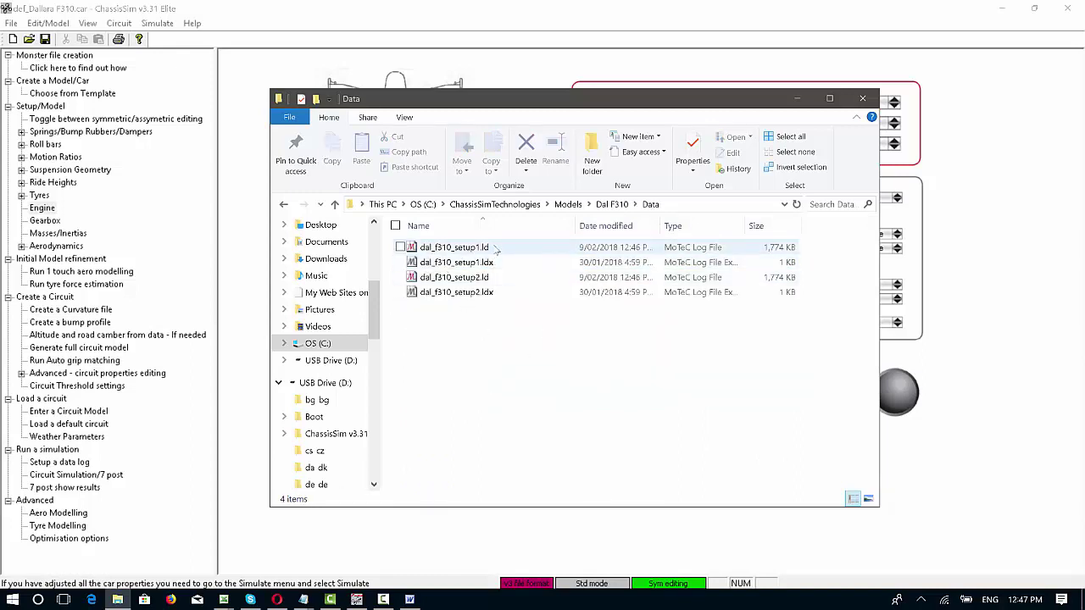
click(497, 278)
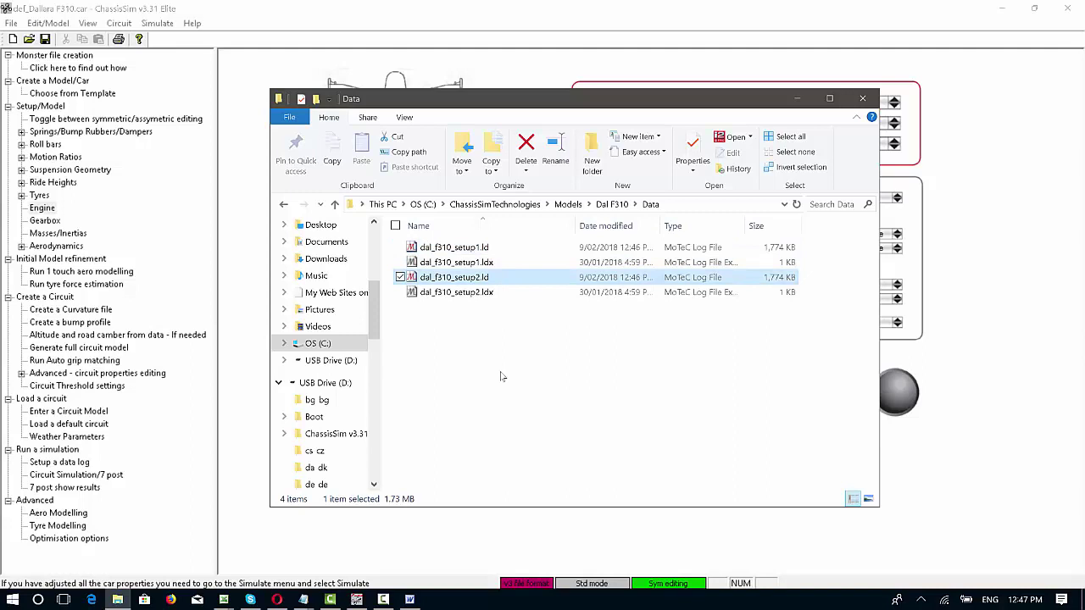
click(797, 98)
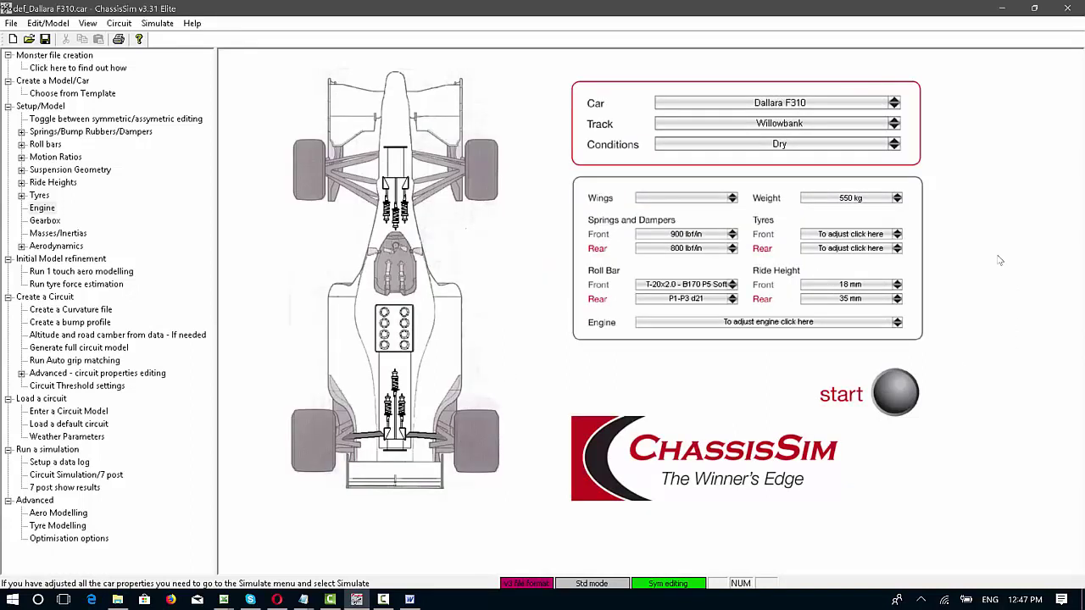